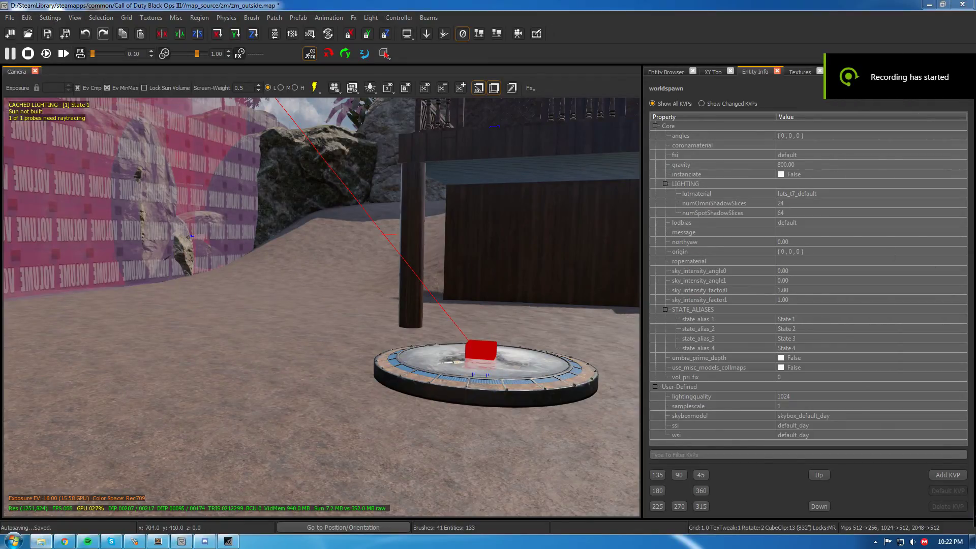
Look over the sound, alias and script files in the BO3 Launch Pads folder, and return to the map
mouse_move(975, 122)
left_mouse_down()
mouse_move(557, 134)
mouse_move(596, 119)
mouse_move(538, 134)
mouse_move(717, 115)
mouse_move(777, 129)
mouse_move(975, 131)
left_mouse_up()
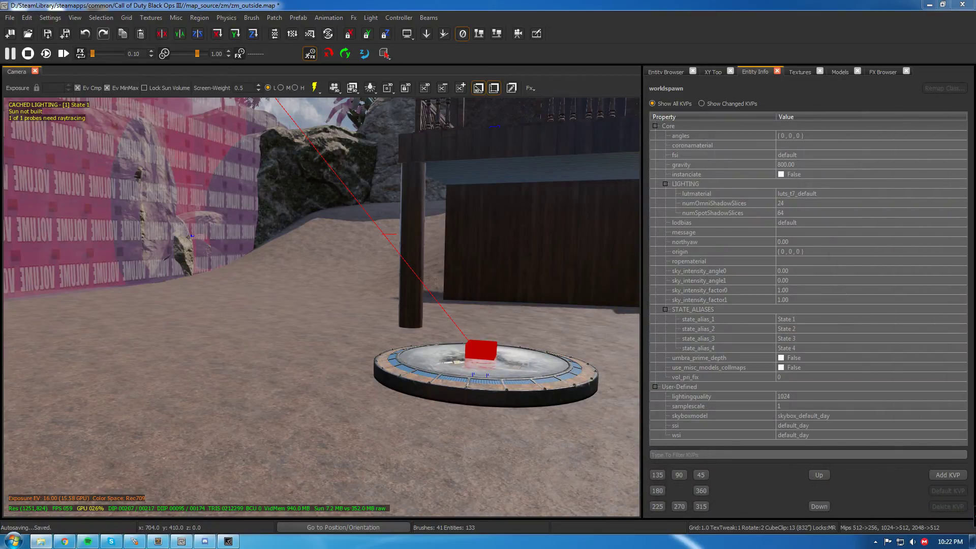
right_click_drag(374, 384, 736, 332)
left_click_drag(975, 131, 506, 127)
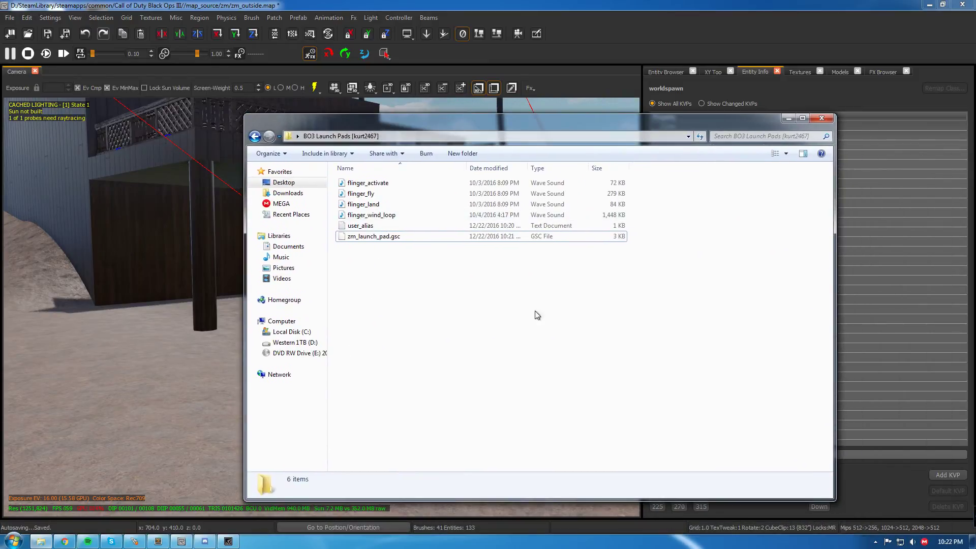
left_click_drag(535, 311, 443, 176)
left_click(443, 176)
left_click_drag(420, 123, 569, 120)
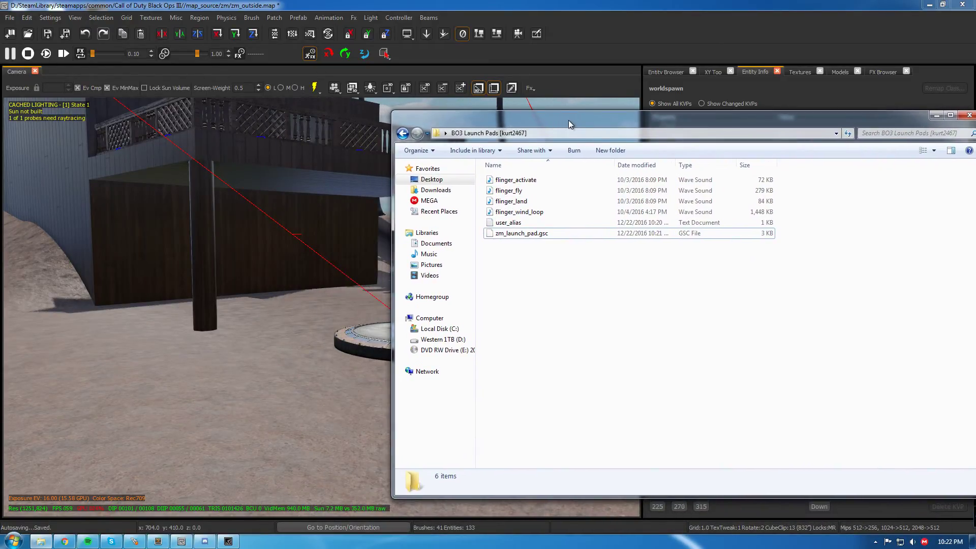
left_click(459, 383)
mouse_move(460, 383)
right_mouse_down()
mouse_move(555, 382)
mouse_move(467, 397)
mouse_move(468, 381)
mouse_move(386, 381)
mouse_move(412, 378)
mouse_move(392, 377)
mouse_move(486, 413)
right_mouse_up()
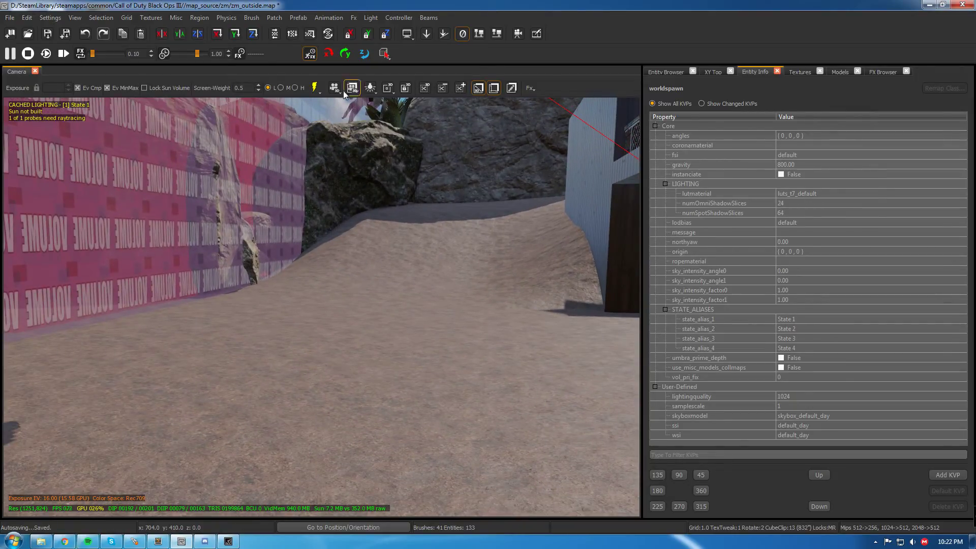
Place a script struct on the open sand beside the existing launch pad and raise it slightly above the ground
left_click(665, 73)
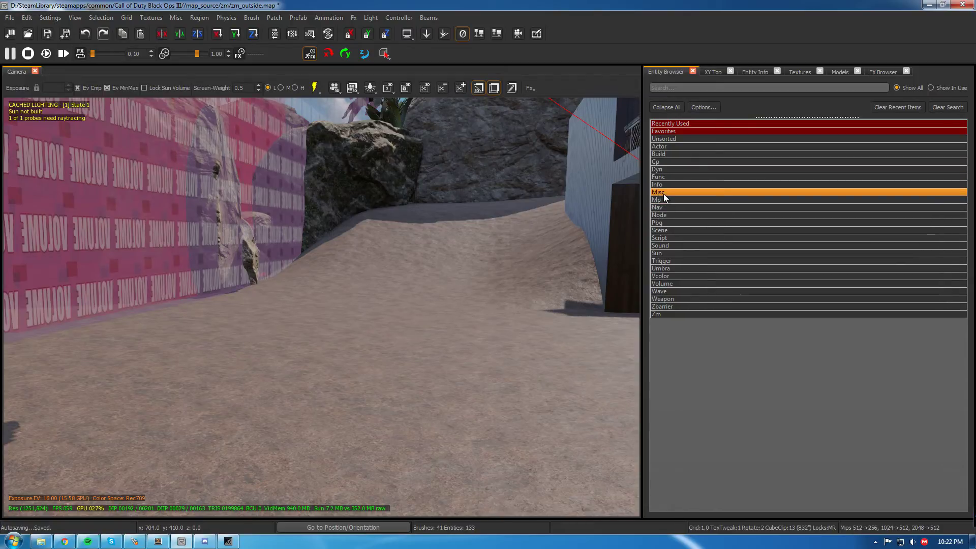
left_click(660, 238)
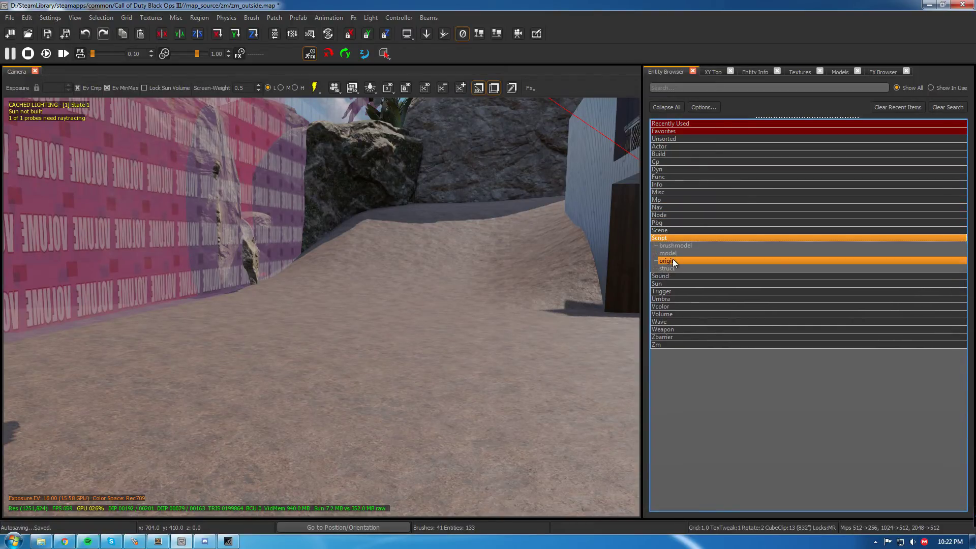
left_click_drag(670, 268, 343, 404)
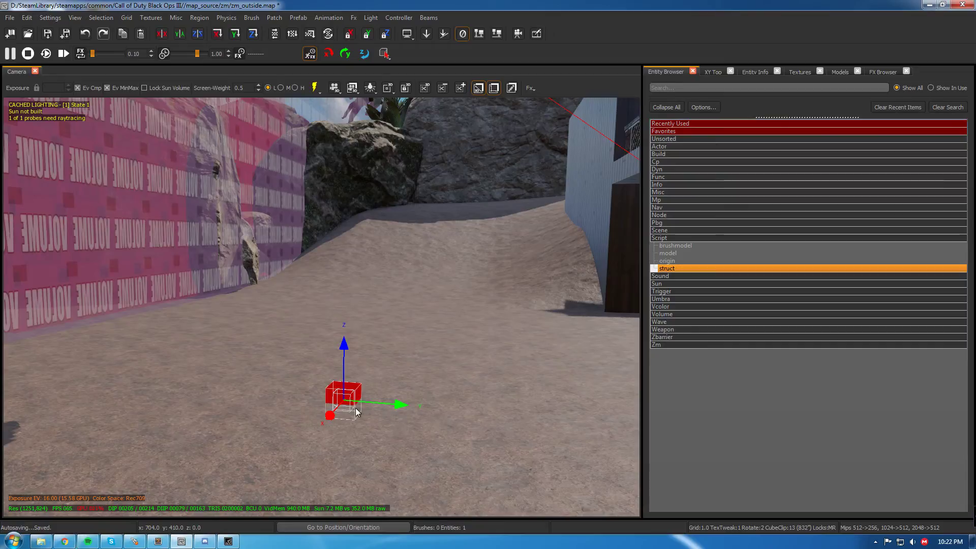
left_click_drag(349, 345, 352, 334)
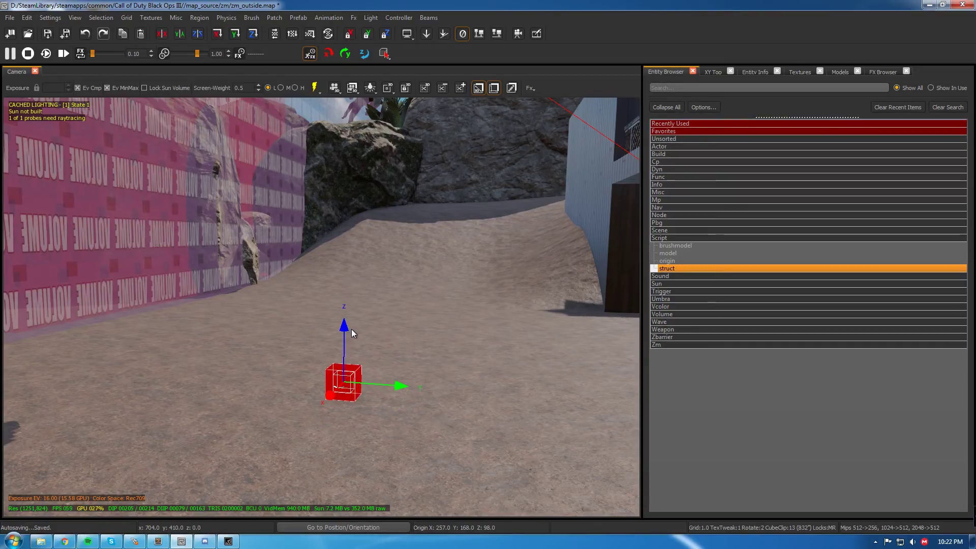
Set the new struct's targetname to pad_2a
left_click(743, 73)
left_click(807, 166)
left_click(809, 166)
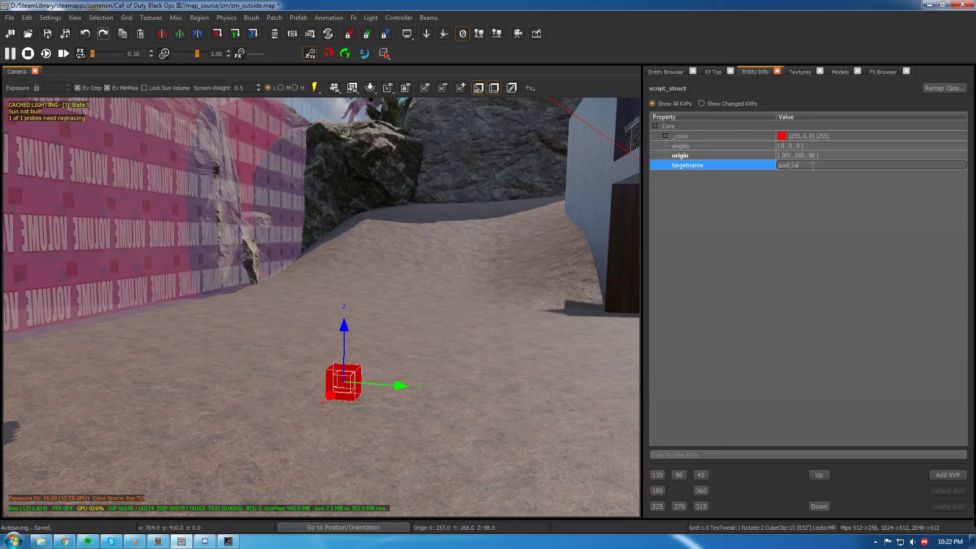
key("Return")
Duplicate the pad_2a struct and move the copy away from it to about (197, 95, 90)
mouse_move(335, 339)
right_mouse_down()
mouse_move(457, 339)
mouse_move(334, 339)
right_mouse_up()
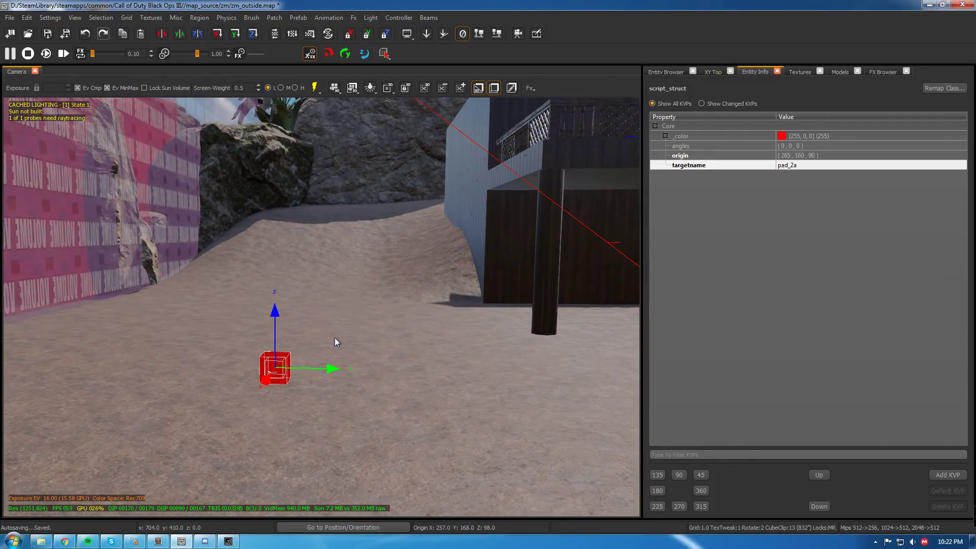
left_click(274, 362)
left_click(273, 364)
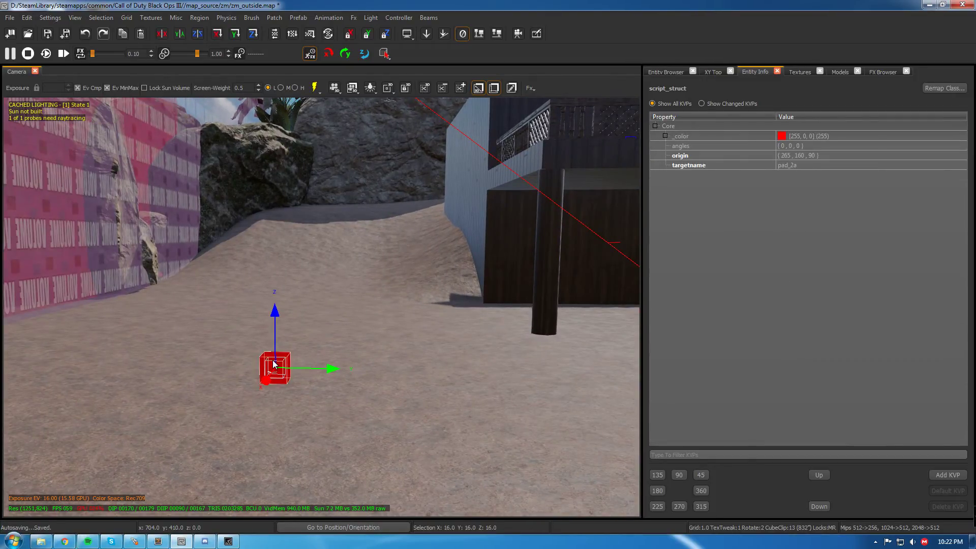
key("space")
left_click_drag(331, 374, 187, 362)
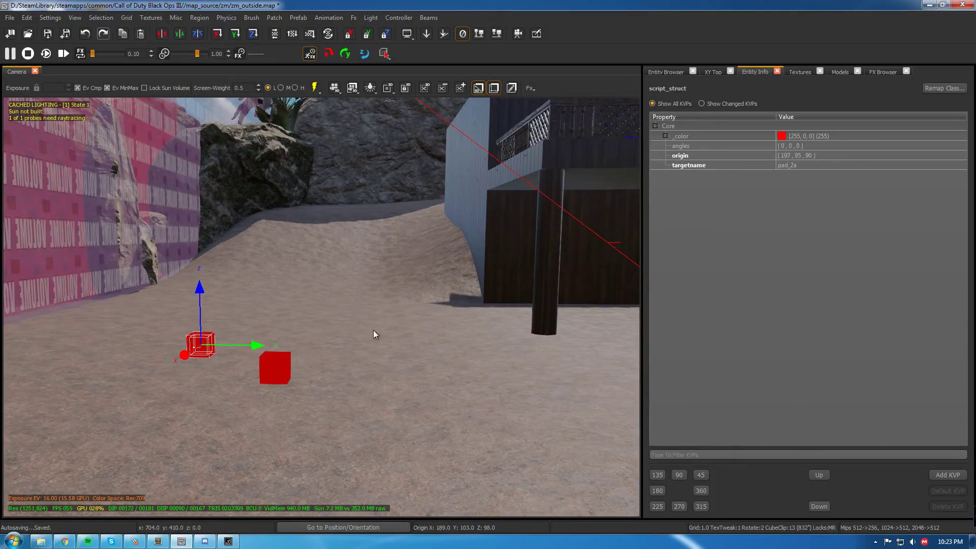
Separate the two structs further, moving the copy to origin (137, 72, 90)
left_click(819, 165)
left_click(289, 361)
left_click(279, 371)
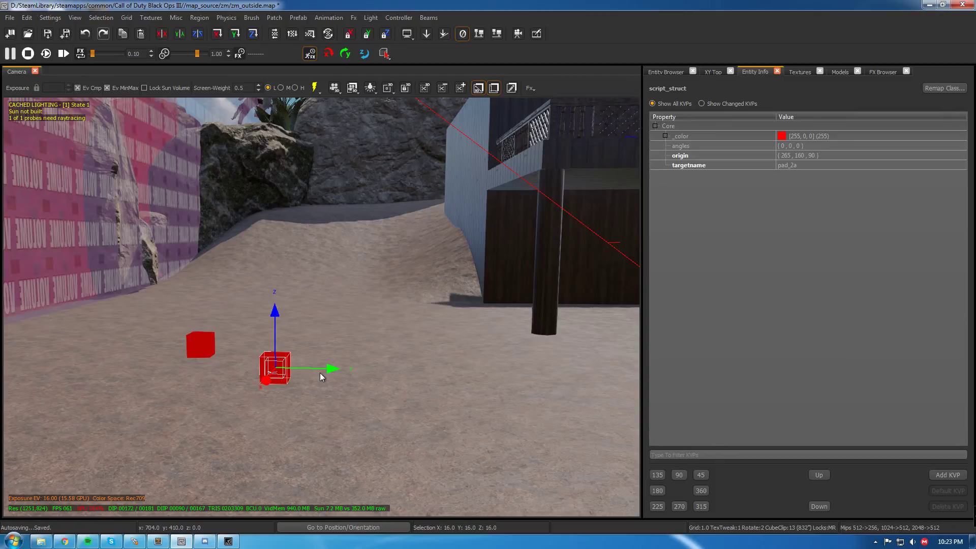
key("Escape")
left_click(202, 349)
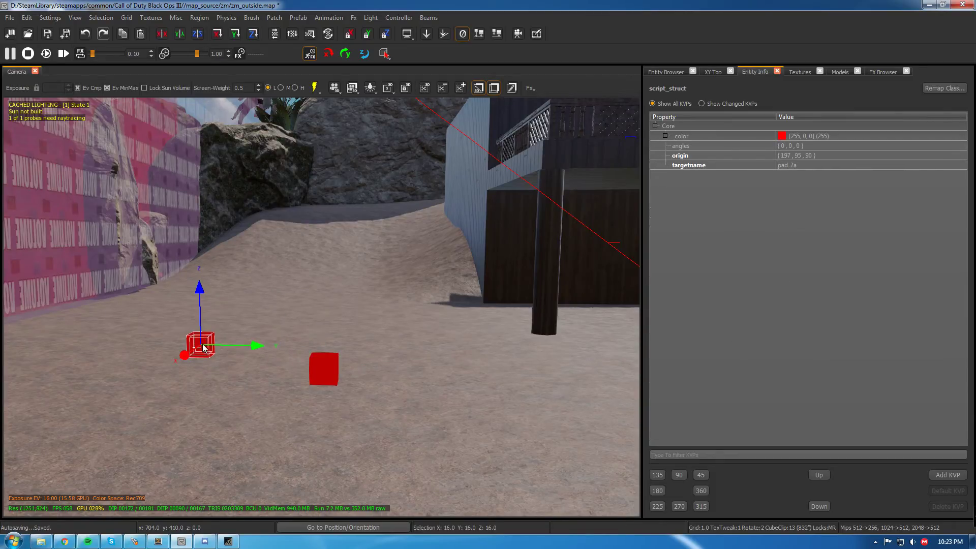
left_click_drag(261, 346, 229, 346)
left_click_drag(152, 355, 179, 340)
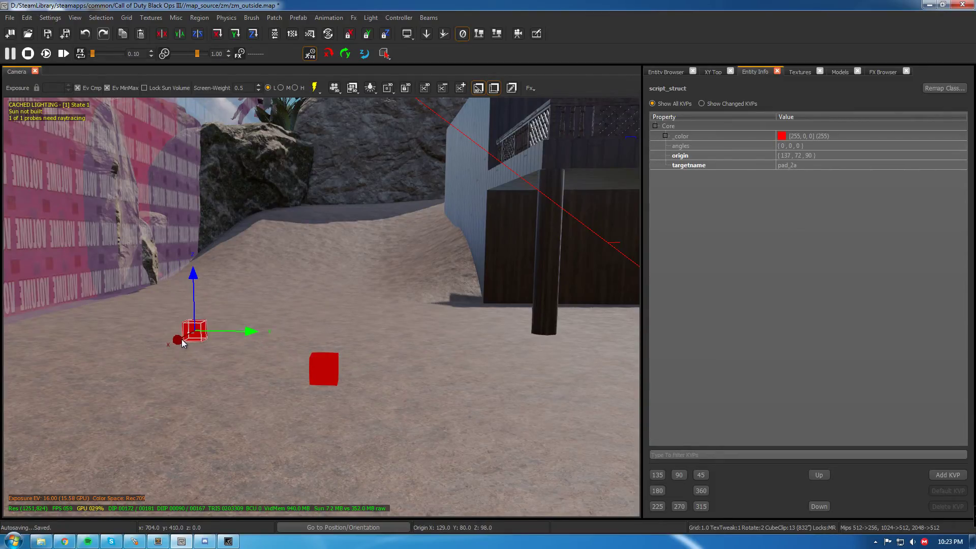
Change the duplicated struct's targetname to pad_2b
key("Escape")
left_click(196, 331)
left_click(830, 165)
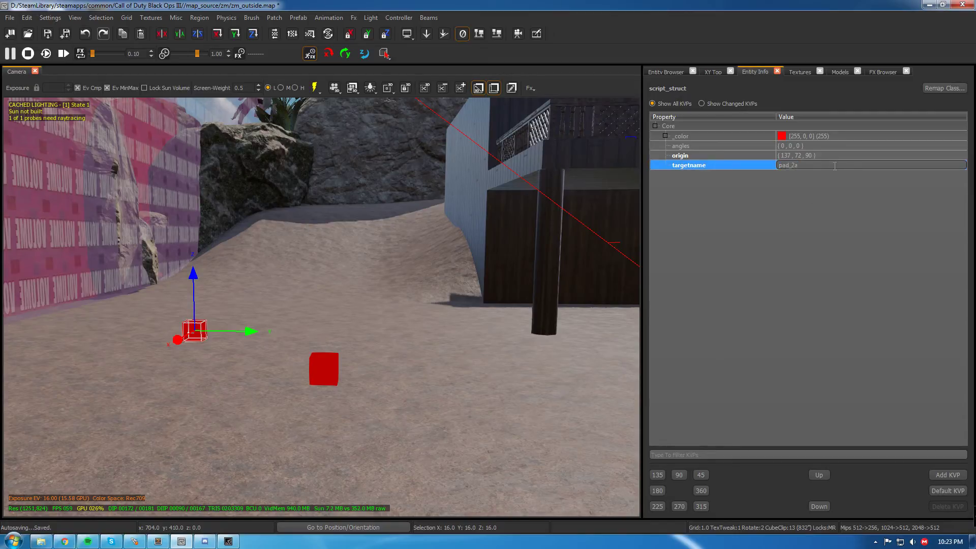
key("BackSpace")
type("b")
key("Return")
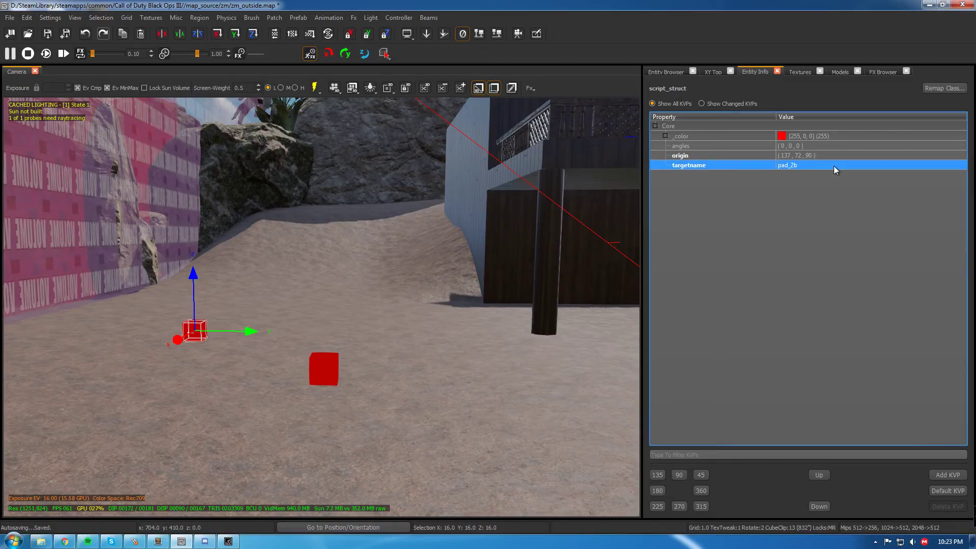
Move the pad_2a struct toward the existing launch pad, to origin (265, 248, 90), and deselect it
left_click(339, 373)
left_click_drag(383, 371, 485, 362)
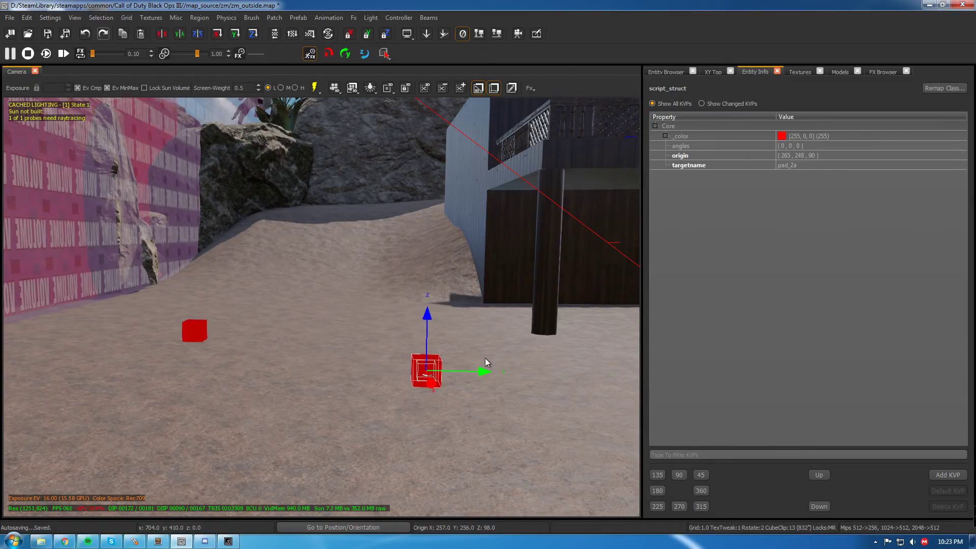
left_click(440, 378, "shift")
Inspect the targetname and target values of the struct on the existing launch pad
right_click_drag(439, 377, 420, 405)
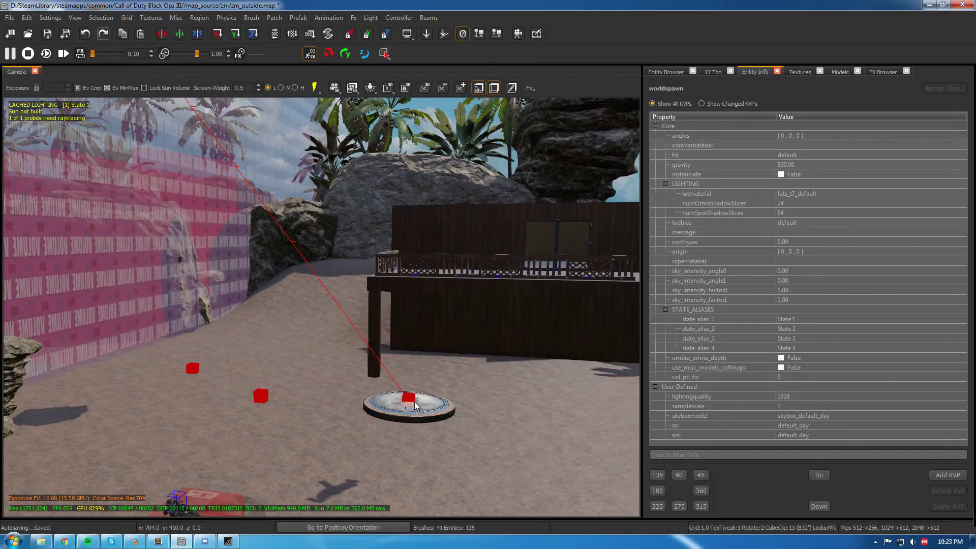
left_click(412, 399)
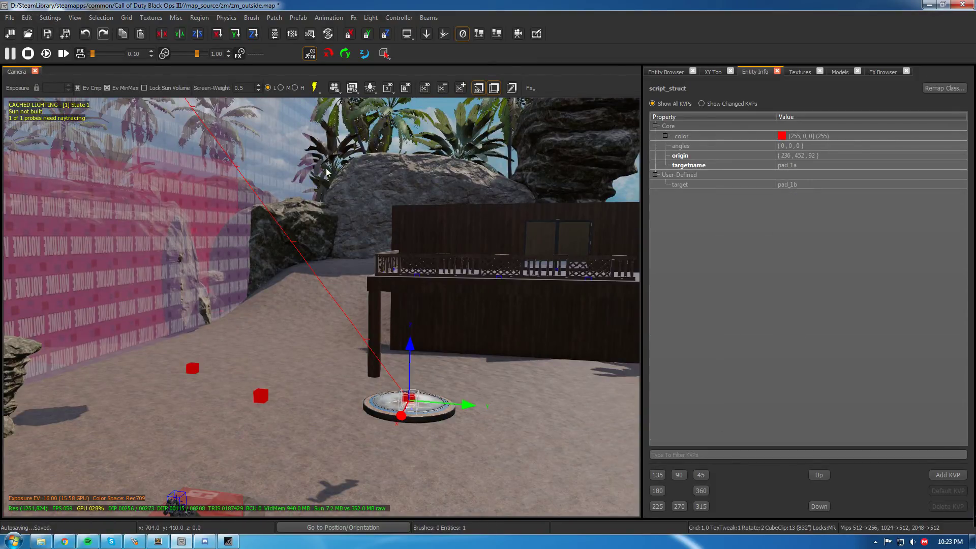
key("Escape")
mouse_move(510, 465)
right_mouse_down()
mouse_move(491, 465)
mouse_move(486, 488)
mouse_move(508, 483)
right_mouse_up()
mouse_move(356, 453)
right_mouse_down()
mouse_move(425, 443)
mouse_move(389, 436)
mouse_move(338, 447)
right_mouse_up()
right_click_drag(524, 455, 400, 420)
Add a target key with the value pad_2b to the pad_2a struct and deselect it
left_click(386, 379)
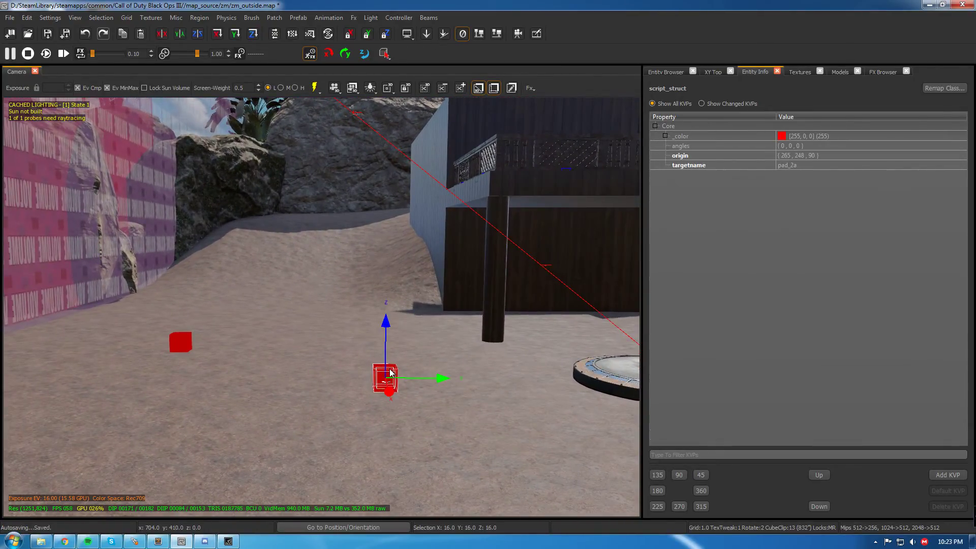
left_click(392, 384)
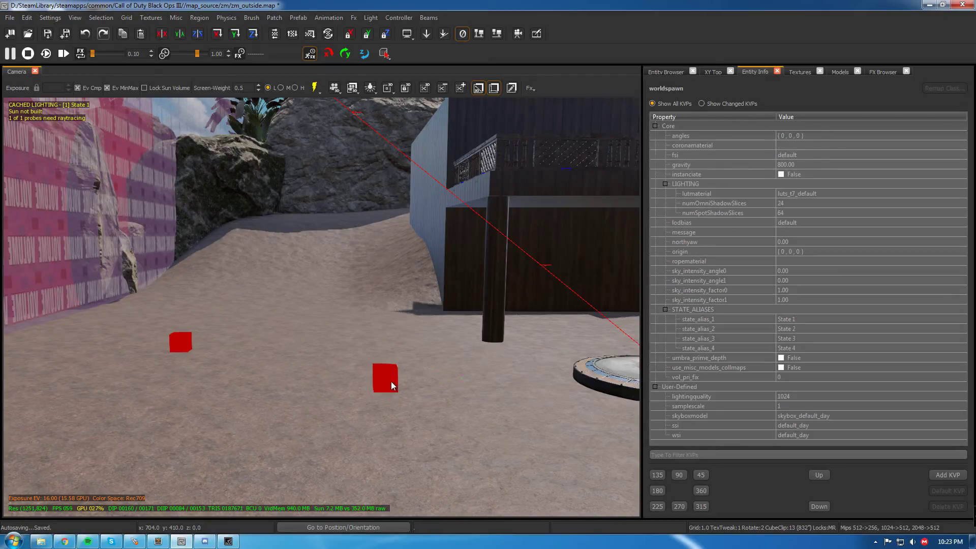
left_click(392, 382)
left_click(809, 169)
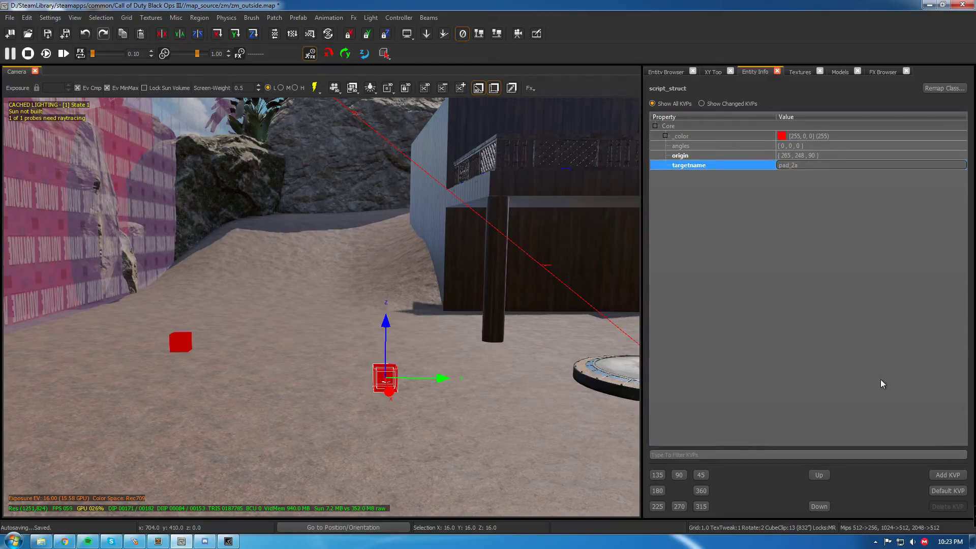
left_click(917, 433)
left_click(938, 474)
type("target")
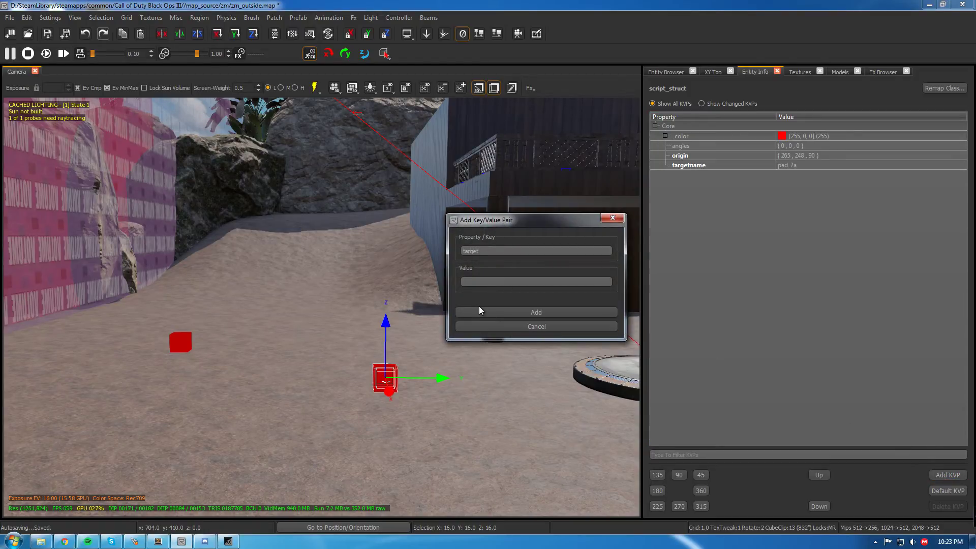
type("pad_2b")
left_click(479, 308)
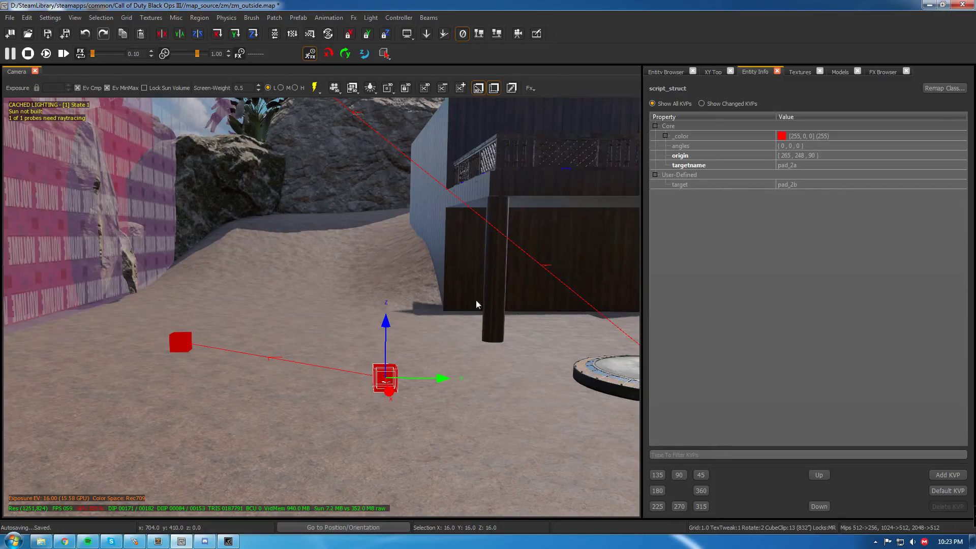
left_click(380, 386)
key("Escape")
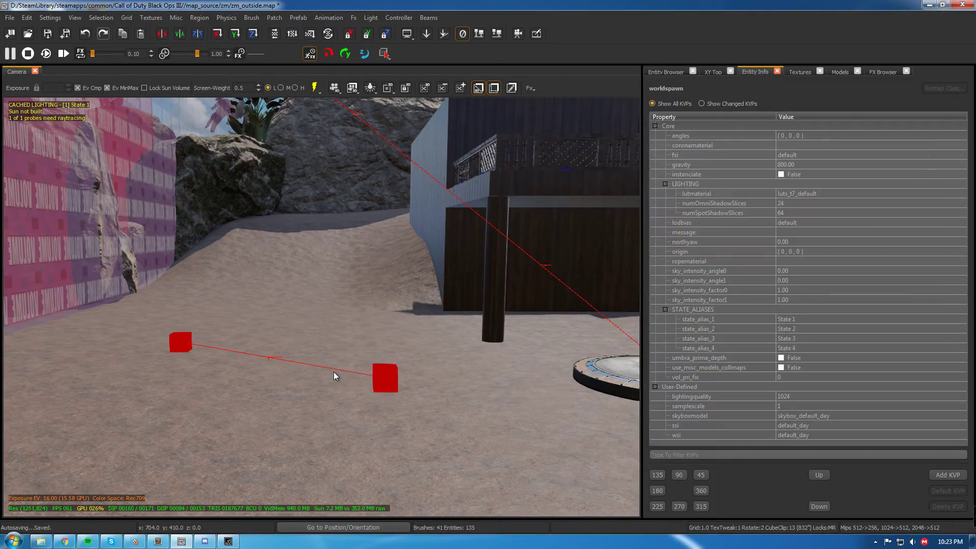
Add a target key with the value pad_1a to the pad_2b struct
left_click(383, 378, "shift")
key("Escape")
left_click(179, 340)
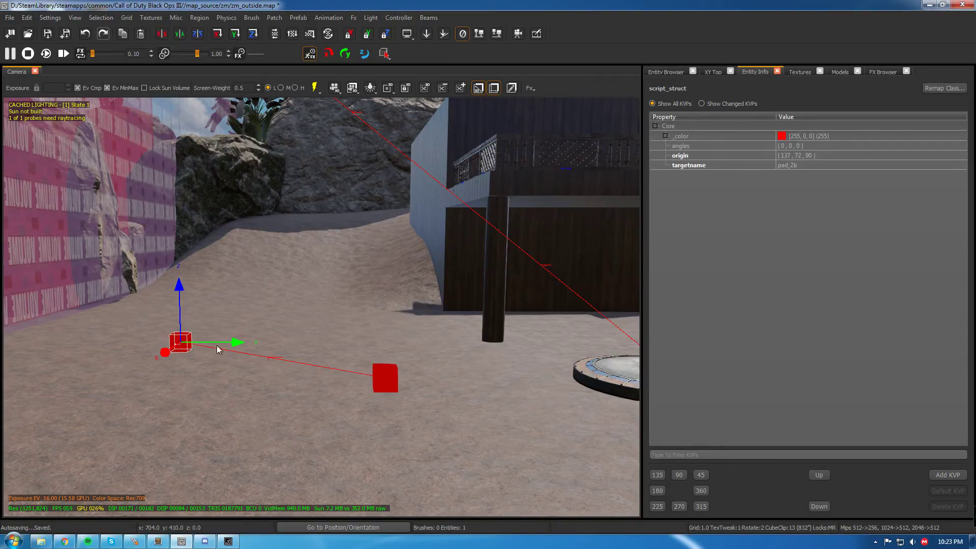
left_click(946, 475)
type("target")
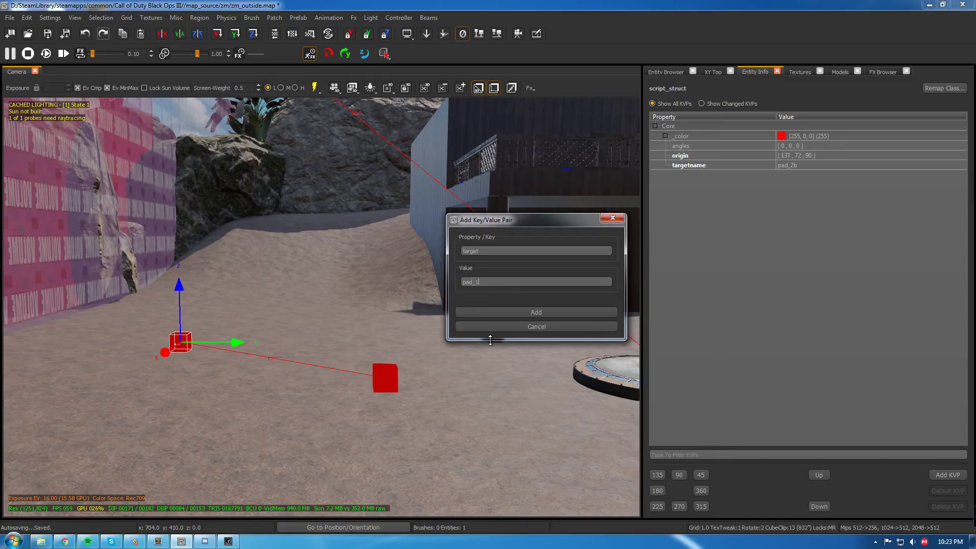
key("Return")
Correct the pad_2b struct's target to pad_2a and check the key values on the pad_2a struct
mouse_move(183, 353)
right_mouse_down()
mouse_move(285, 351)
mouse_move(183, 353)
right_mouse_up()
double_click(800, 184)
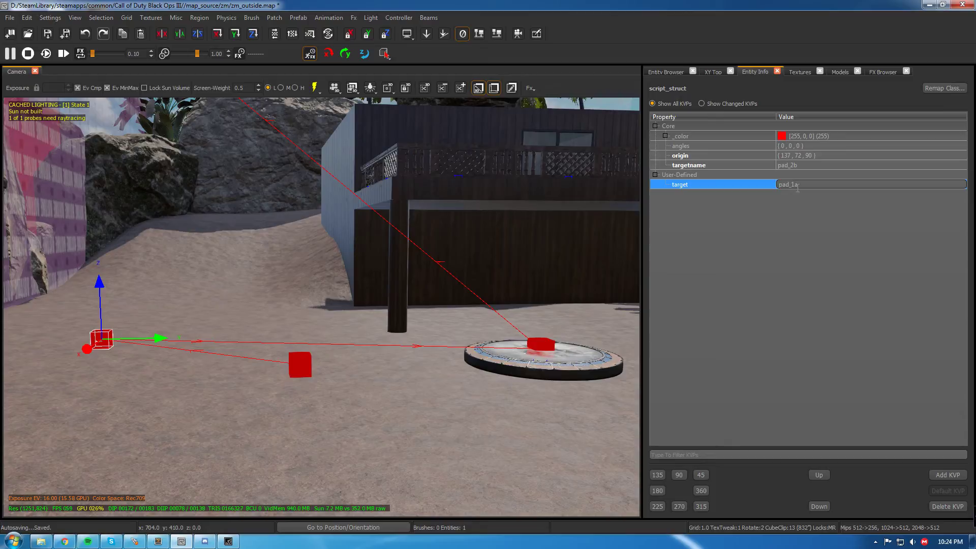
key("BackSpace")
type("2")
key("Return")
left_click(308, 364)
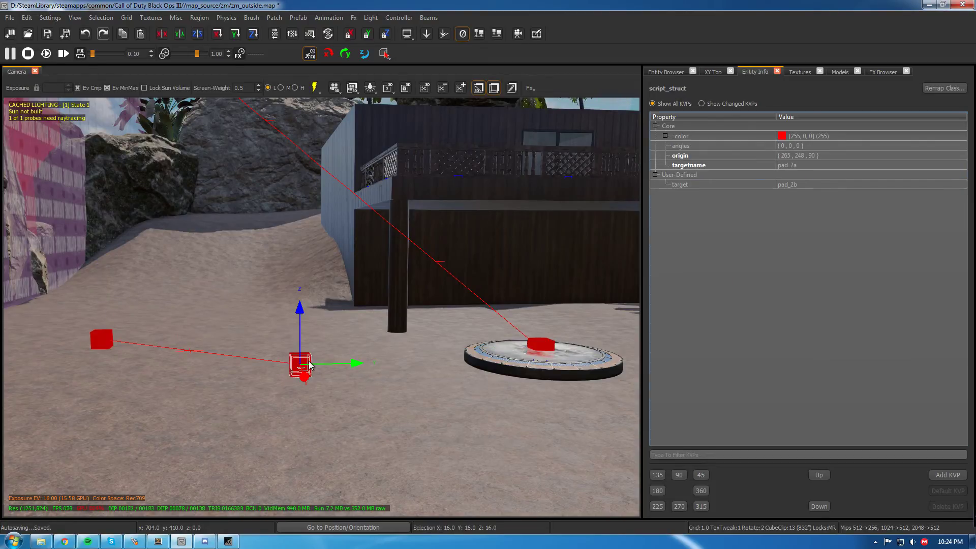
key("Escape")
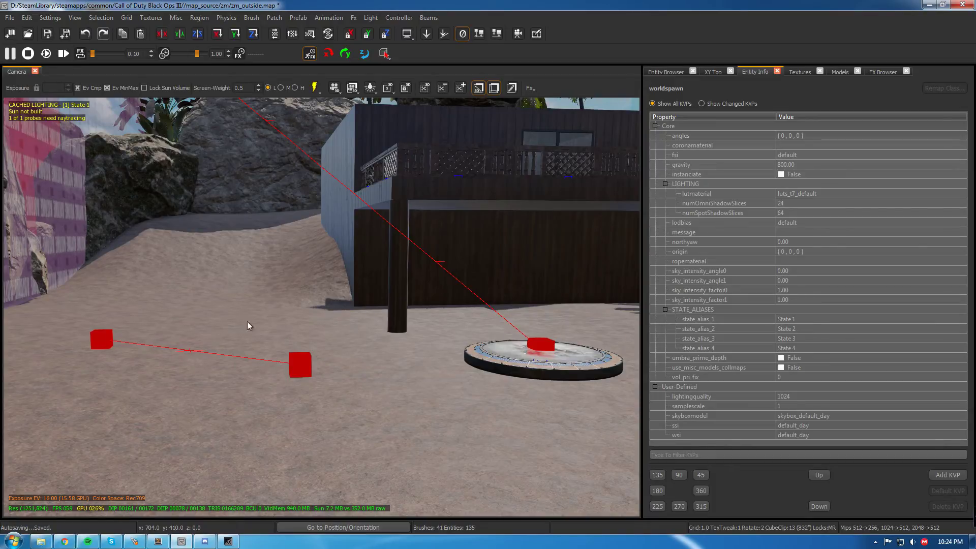
Move the pad_2a struct farther from pad_2b along the Y axis, toward the existing launch pad, and deselect it
right_click_drag(247, 322, 285, 326)
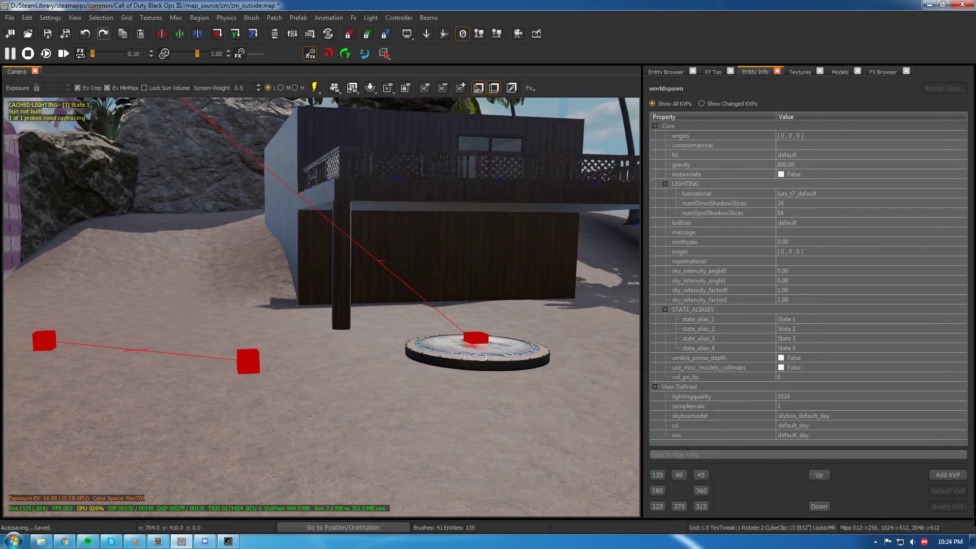
left_click(510, 358)
key("Escape")
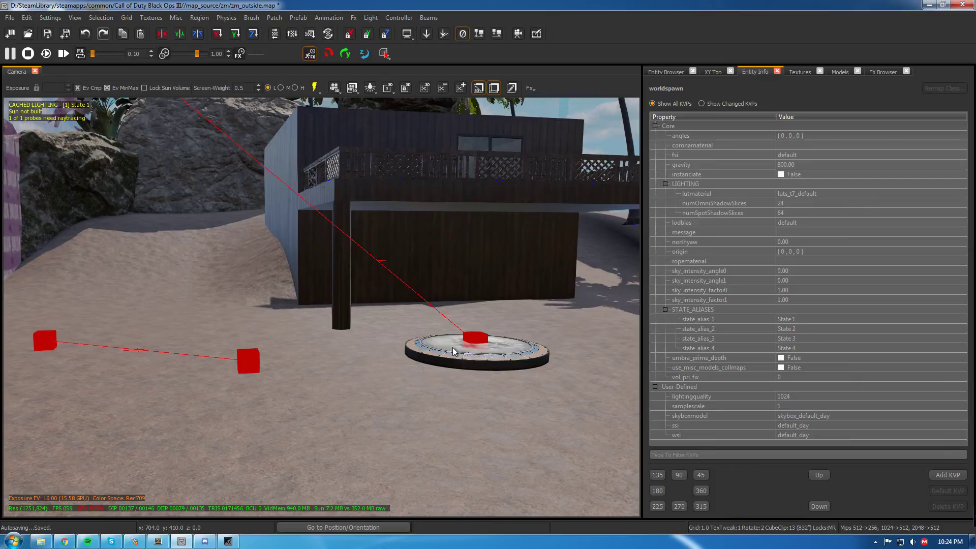
left_click(258, 367)
left_click_drag(301, 365, 374, 408)
key("Escape")
Move the pad_2b struct farther from pad_2a along the Y axis, to origin (137, 36, 90)
right_click_drag(374, 407, 278, 369)
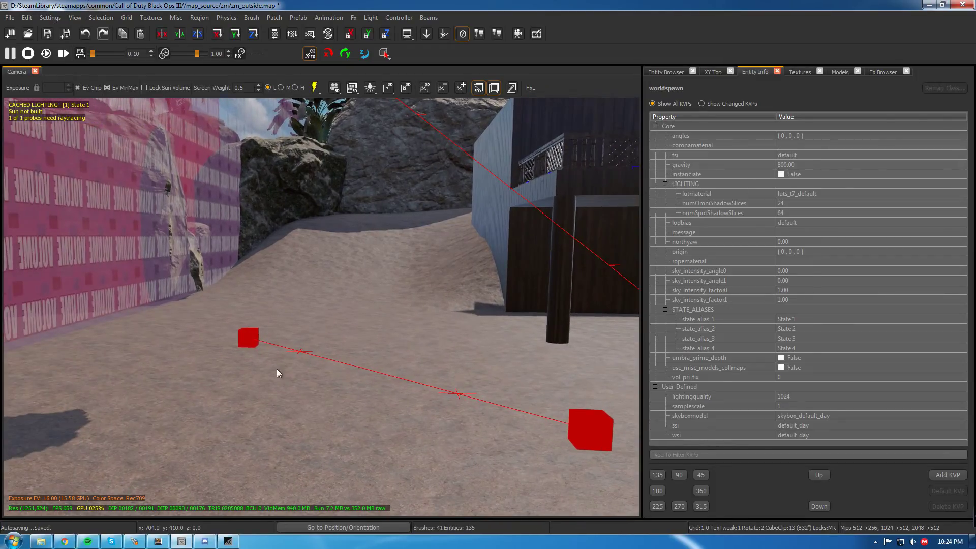
left_click(258, 339)
left_click_drag(309, 339, 259, 351)
mouse_move(252, 390)
right_mouse_down()
mouse_move(264, 305)
mouse_move(366, 315)
mouse_move(341, 316)
right_mouse_up()
right_click_drag(476, 333, 410, 332)
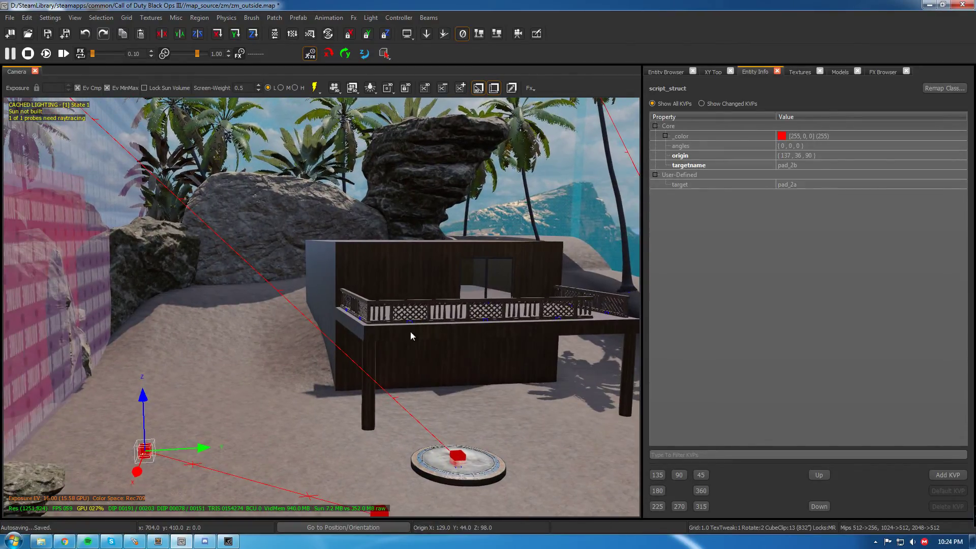
In the XY top view, move the pad_2b struct over the building's footprint, to about X -321, Y 582
left_click(703, 75)
scroll(791, 308, "down", 5)
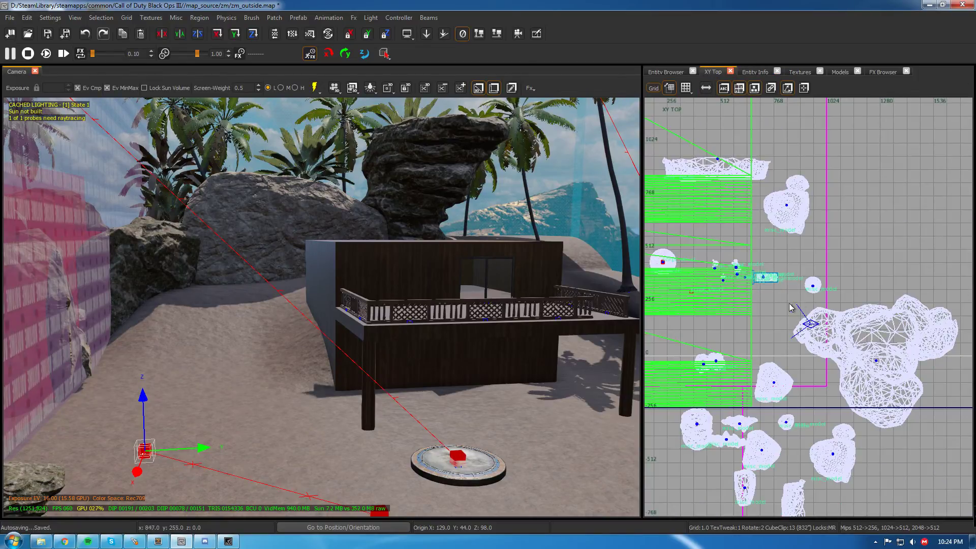
right_click_drag(791, 308, 705, 298)
scroll(690, 340, "down", 1)
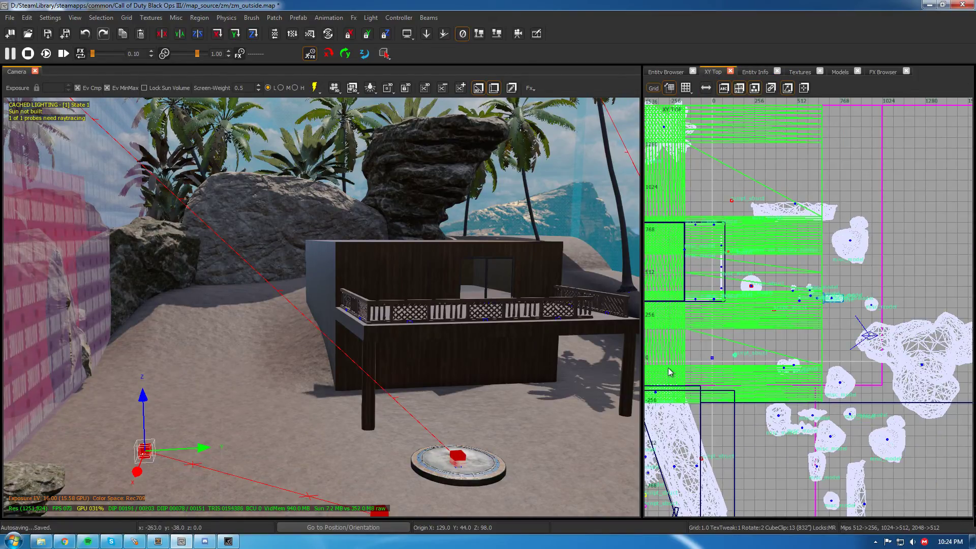
left_click_drag(735, 354, 659, 264)
Raise the pad_2b struct along the Z axis onto the building's roof, to origin (-321, 582, 382), and deselect it
right_click_drag(600, 290, 499, 290)
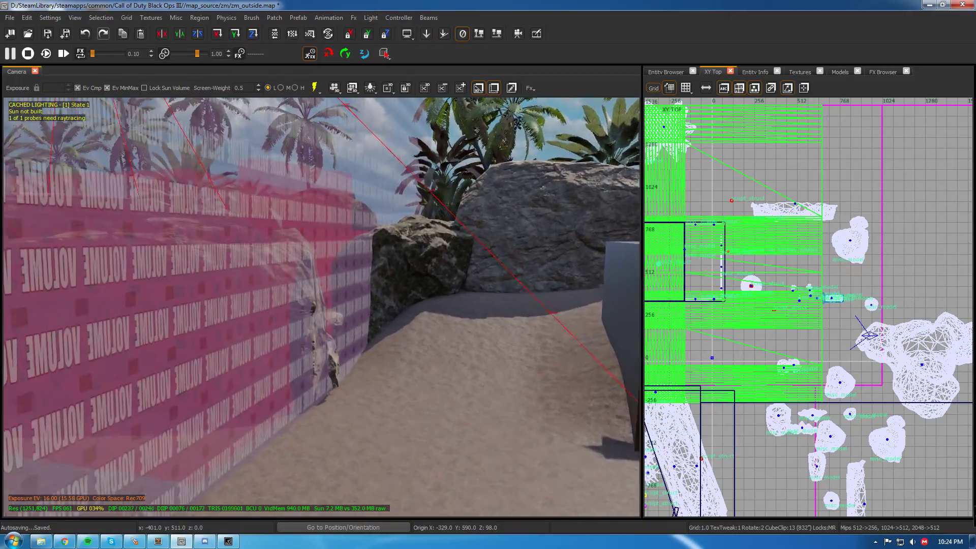
right_click_drag(325, 371, 488, 378)
left_click_drag(350, 363, 366, 180)
right_click_drag(366, 181, 412, 184)
right_click_drag(392, 224, 346, 225)
left_click_drag(298, 191, 311, 199)
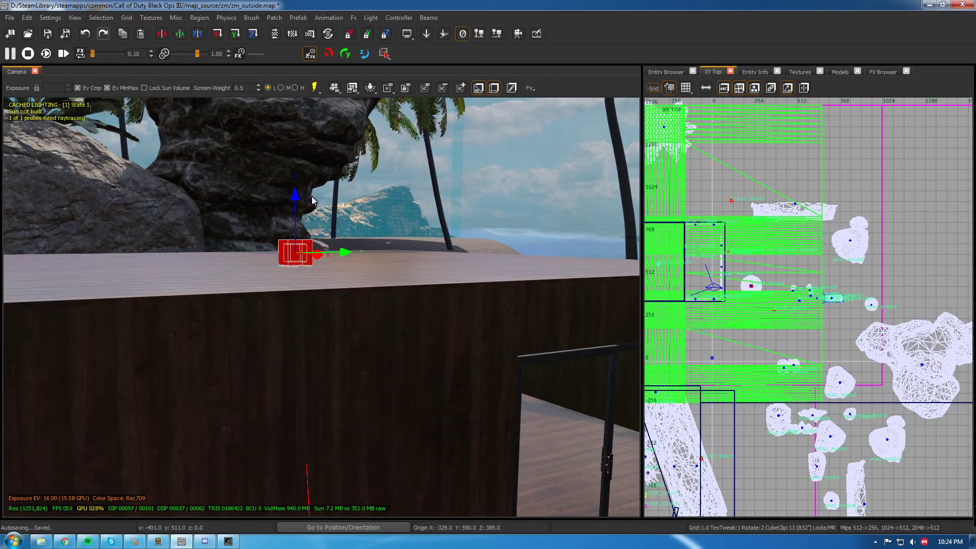
right_click_drag(311, 198, 312, 250)
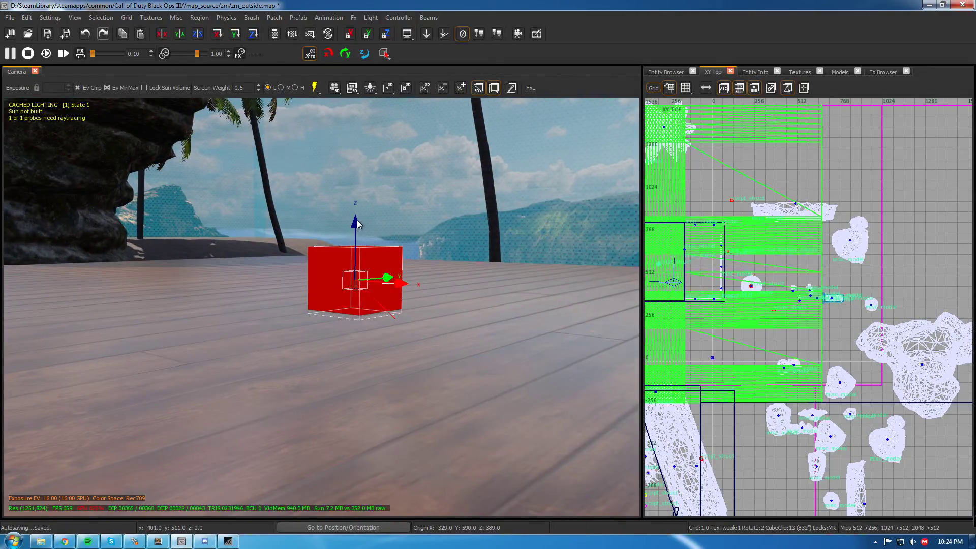
left_click_drag(357, 224, 357, 219)
right_click_drag(357, 218, 319, 338)
key("Escape")
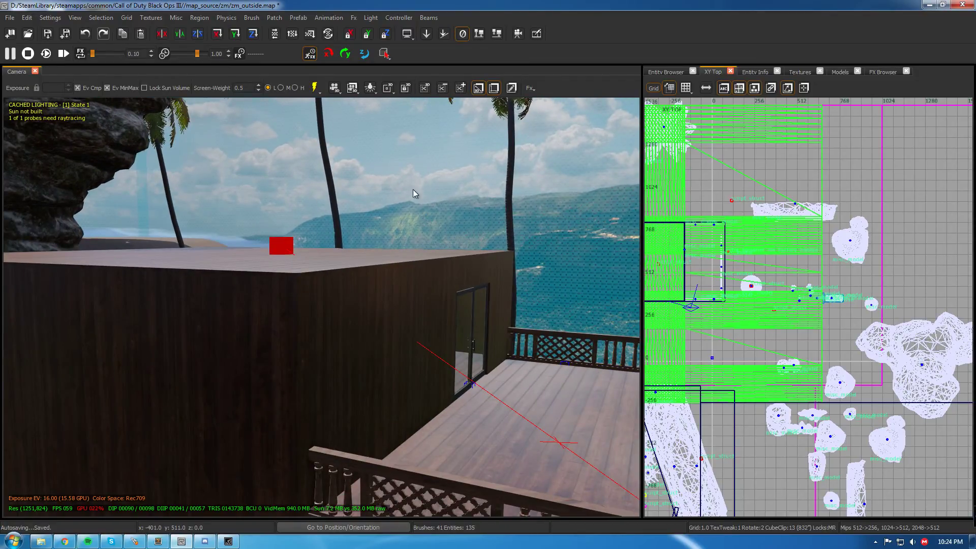
Check the key values on the struct placed on the building's roof and deselect it
left_click(276, 249)
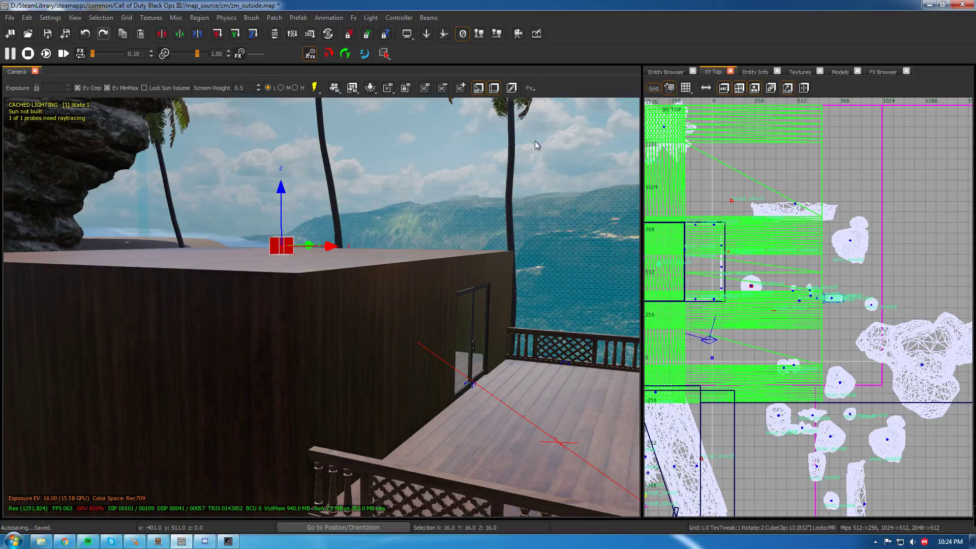
left_click(756, 72)
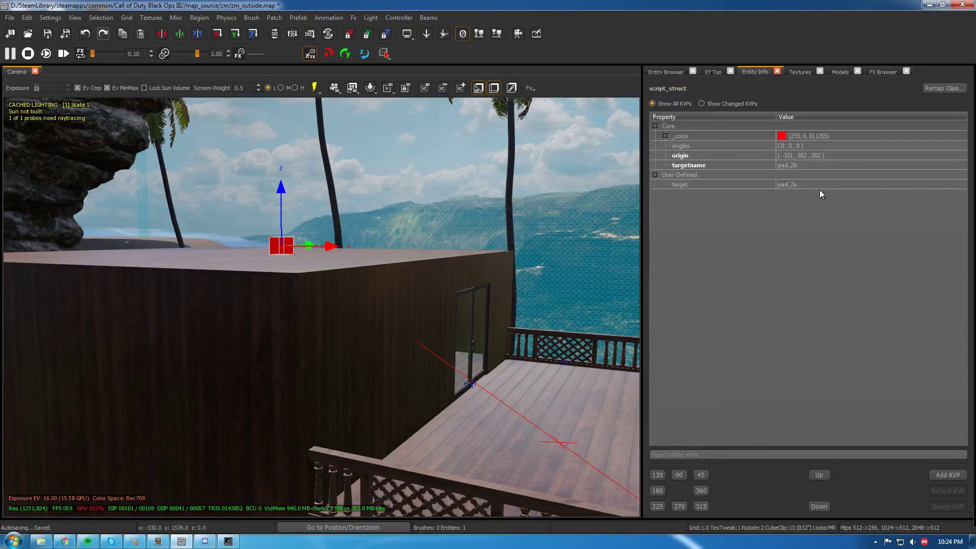
key("Escape")
Clear the turret name filter from the model library, leaving nothing selected in the map
right_click_drag(247, 240, 608, 99)
left_click(840, 71)
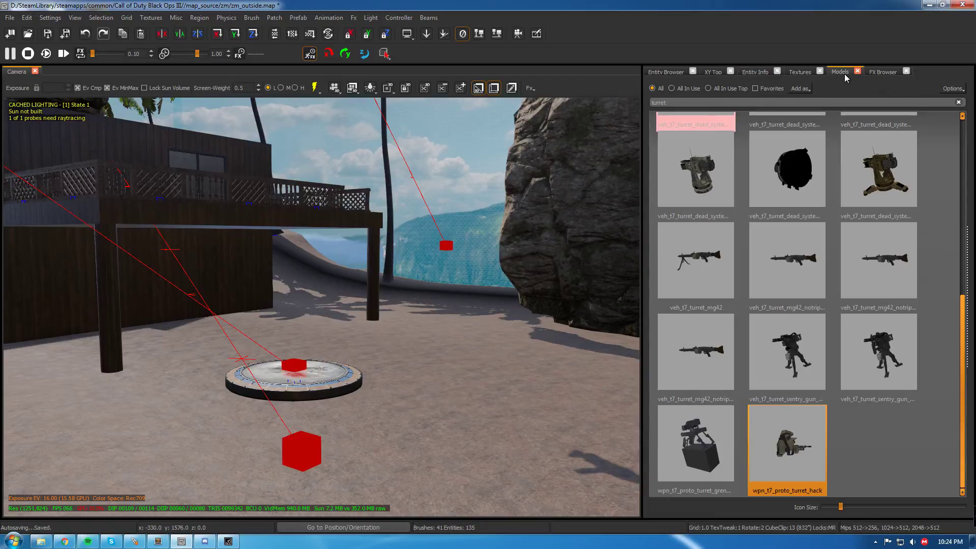
double_click(674, 100)
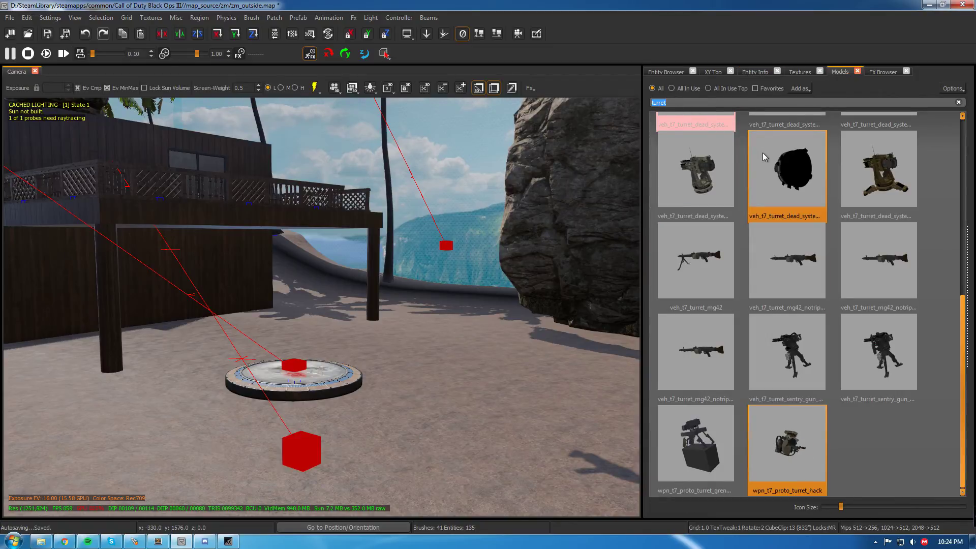
key("BackSpace")
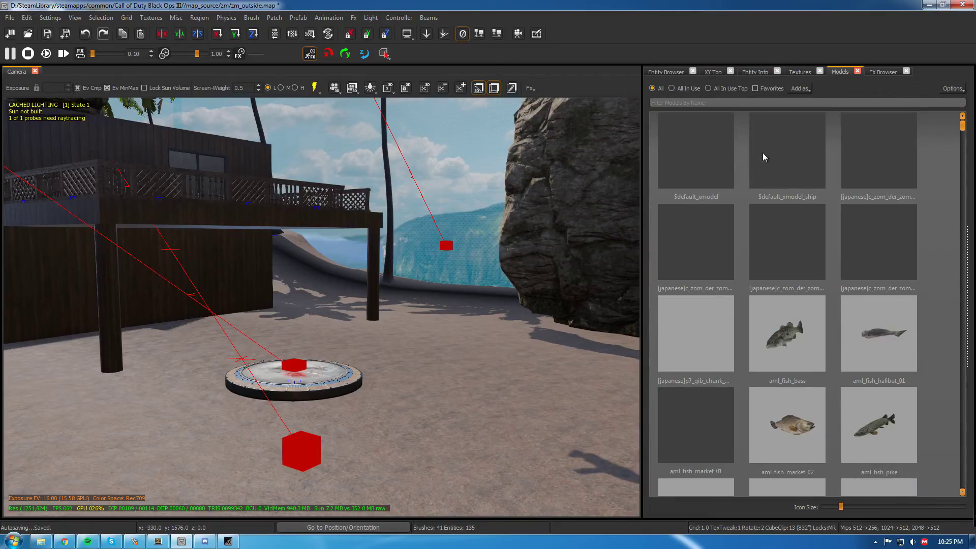
left_click(335, 380)
key("Escape")
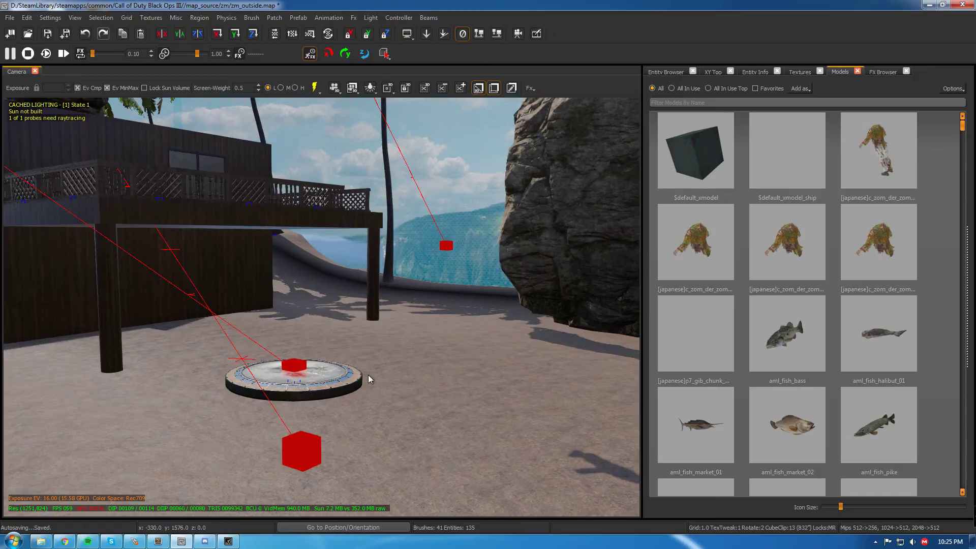
Duplicate the existing launch pad model and place the copy a short distance from the original on the sand
left_click(329, 385)
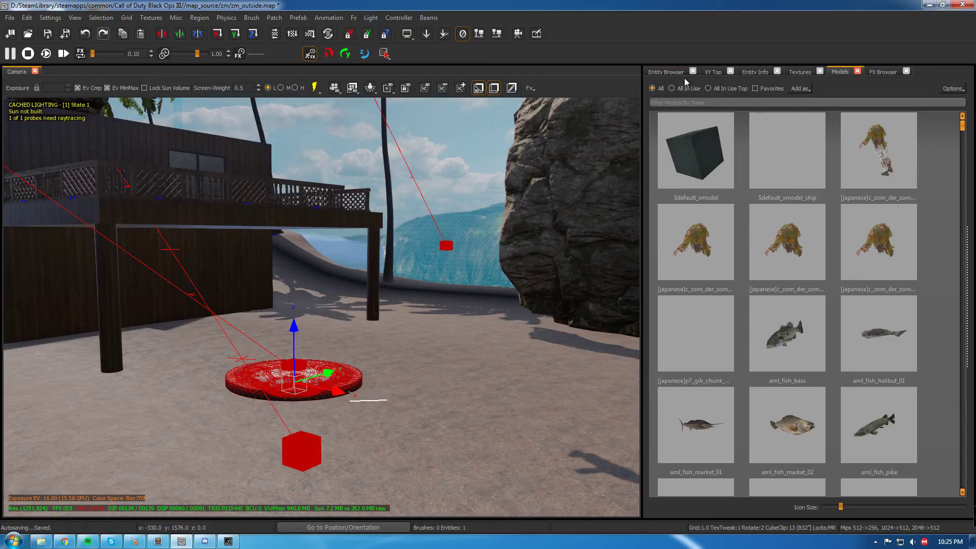
left_click(712, 72)
key("Escape")
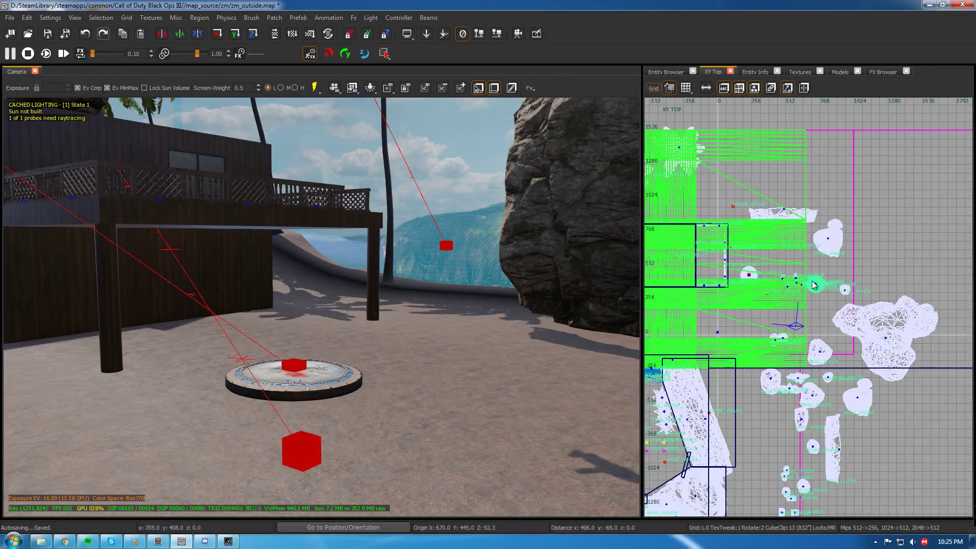
left_click_drag(790, 313, 760, 306)
key("Escape")
right_click_drag(441, 410, 436, 422)
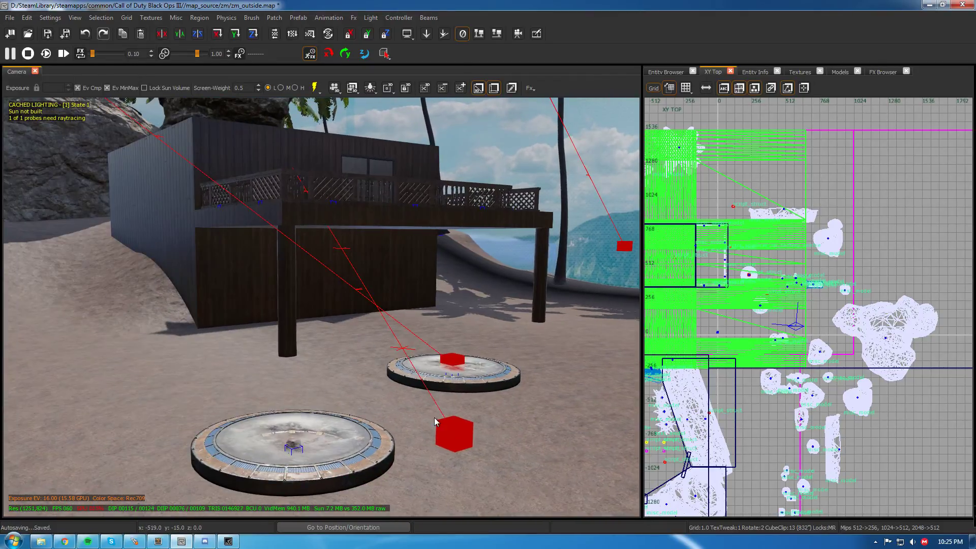
Move the pad_2a struct in the XY top view onto the duplicated launch pad model
left_click(452, 430, "shift")
scroll(819, 297, "up", 5)
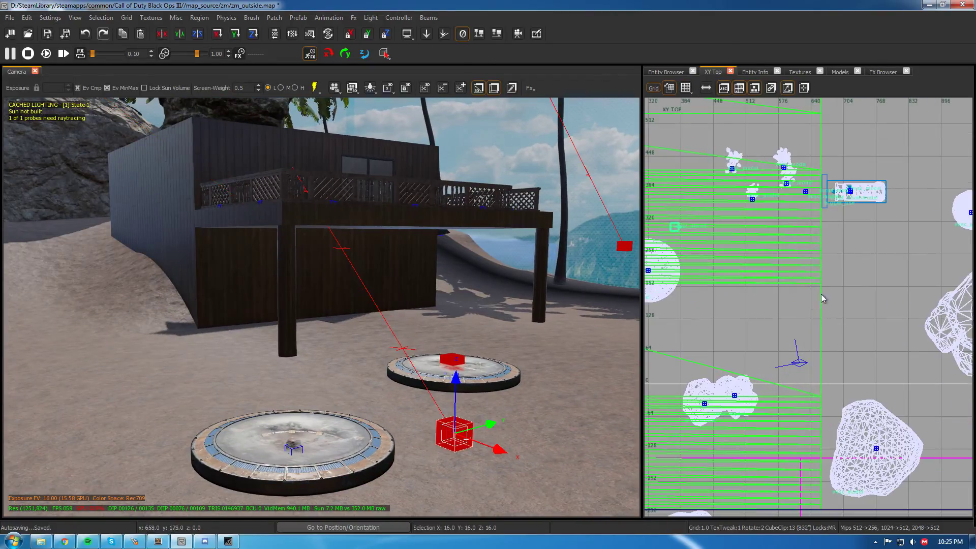
left_click_drag(809, 274, 932, 380)
right_click_drag(839, 343, 796, 327)
scroll(775, 359, "down", 2)
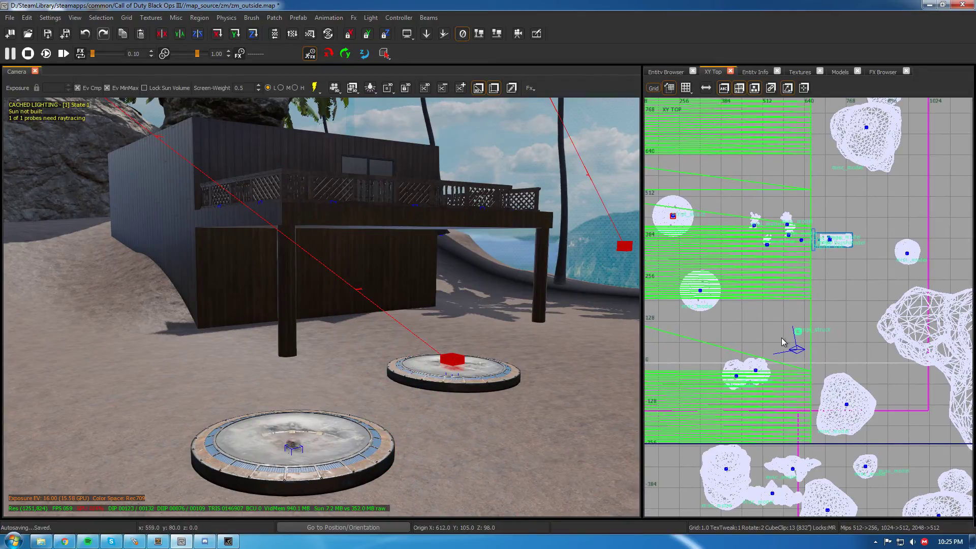
left_click_drag(798, 332, 697, 295)
right_click_drag(398, 323, 401, 391)
right_click_drag(333, 346, 356, 306)
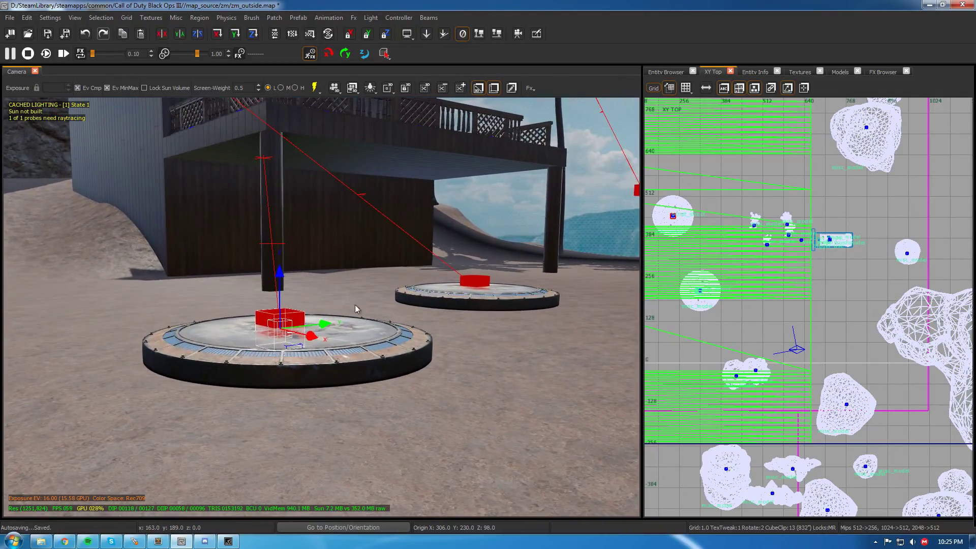
Unhide all hidden objects, including the trigger volume around the first launch pad
key("Escape")
left_click(338, 362, "shift")
key("h")
right_click_drag(338, 363, 338, 312)
key("shift+h")
Centre the pad_2a struct on the new launch pad model in the XY top view and deselect it
left_click(283, 410, "shift")
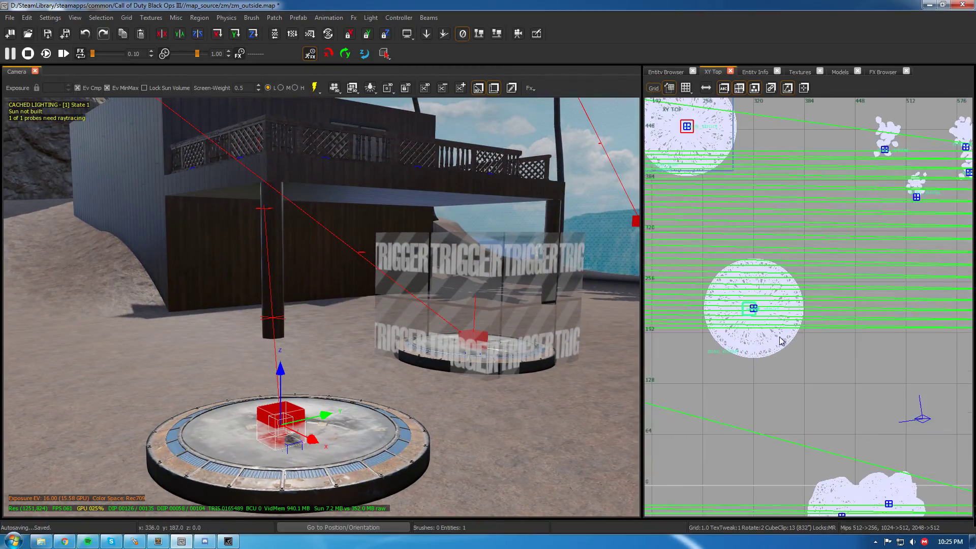
scroll(778, 336, "up", 5)
left_click_drag(708, 255, 722, 249)
key("Escape")
right_click_drag(389, 310, 377, 341)
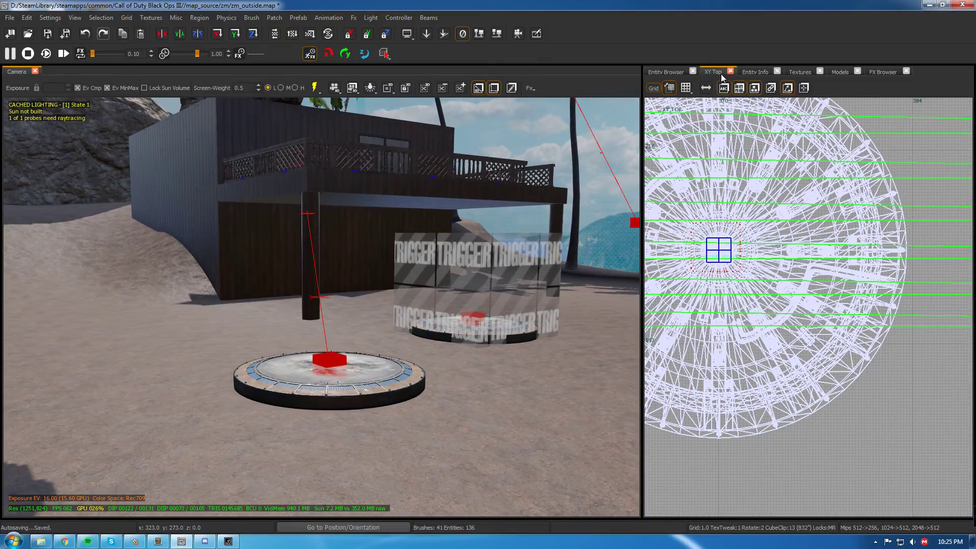
right_click_drag(469, 313, 431, 417)
left_click(673, 72)
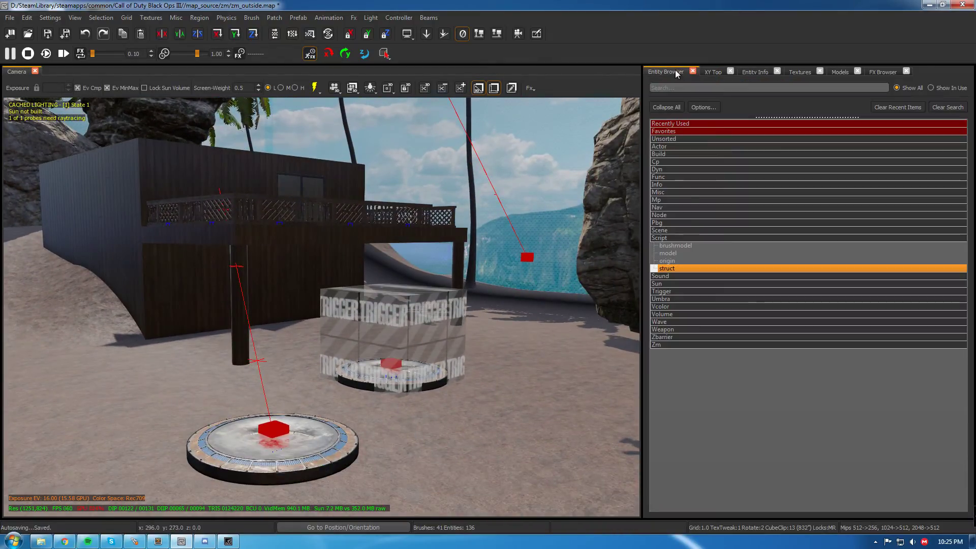
left_click(721, 73)
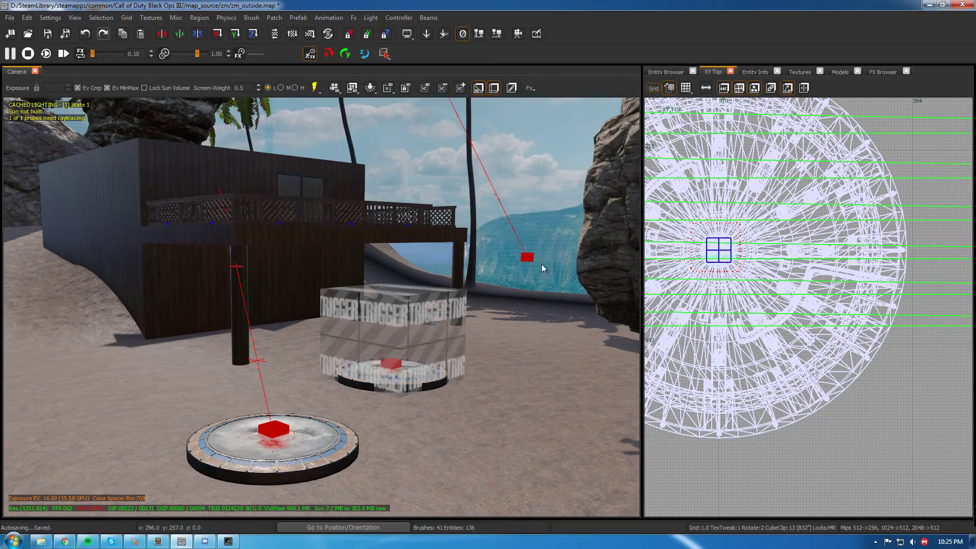
right_click_drag(542, 265, 464, 277)
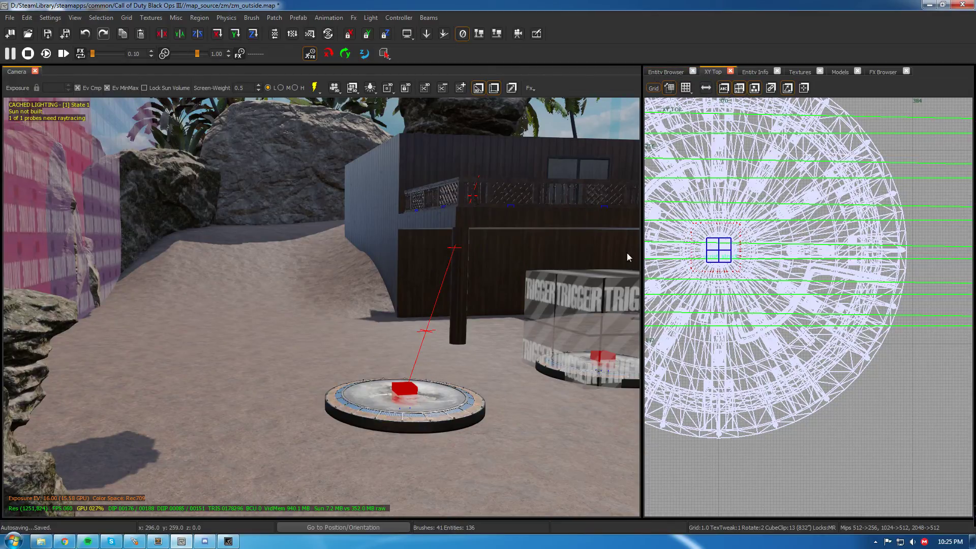
Try to draw a 116 by 116 unit brush over the new launch pad with the grid set to 4
scroll(754, 290, "down", 4)
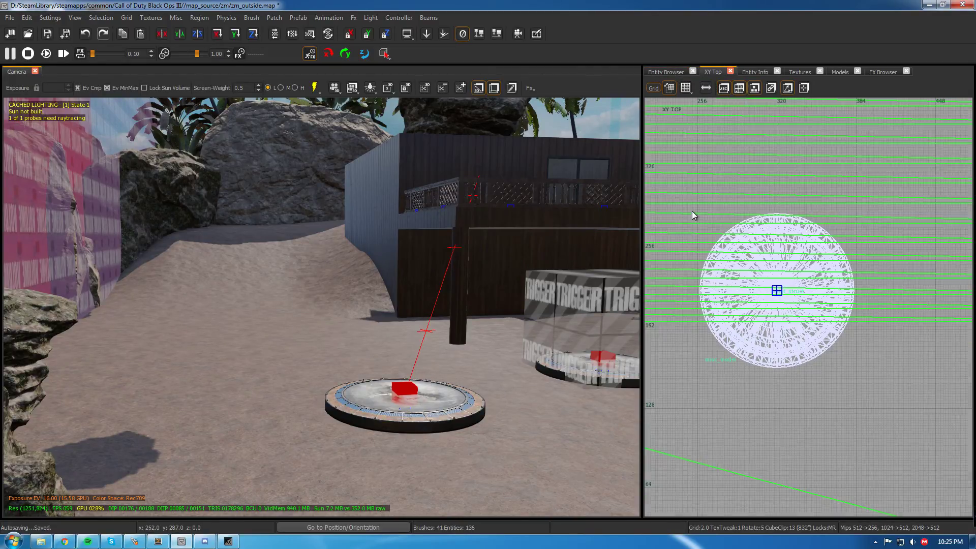
key("3")
mouse_move(698, 217)
left_mouse_down()
mouse_move(849, 338)
mouse_move(853, 374)
left_mouse_up()
left_click_drag(702, 306, 717, 290)
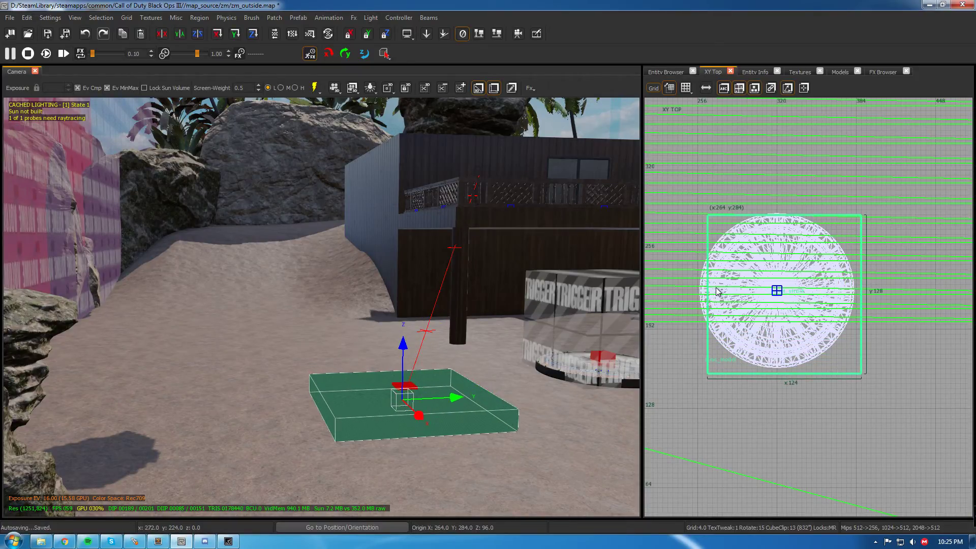
left_click_drag(860, 295, 851, 299)
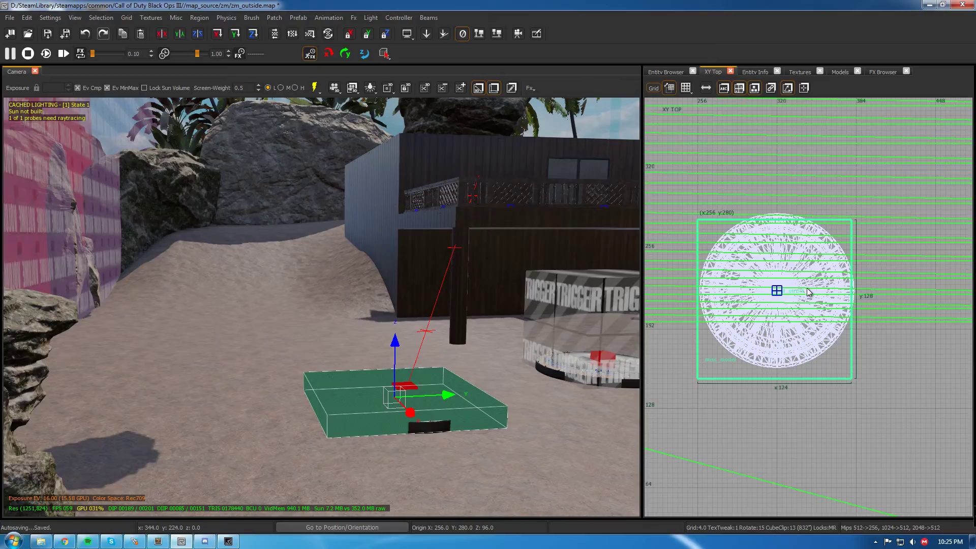
left_click_drag(695, 302, 707, 304)
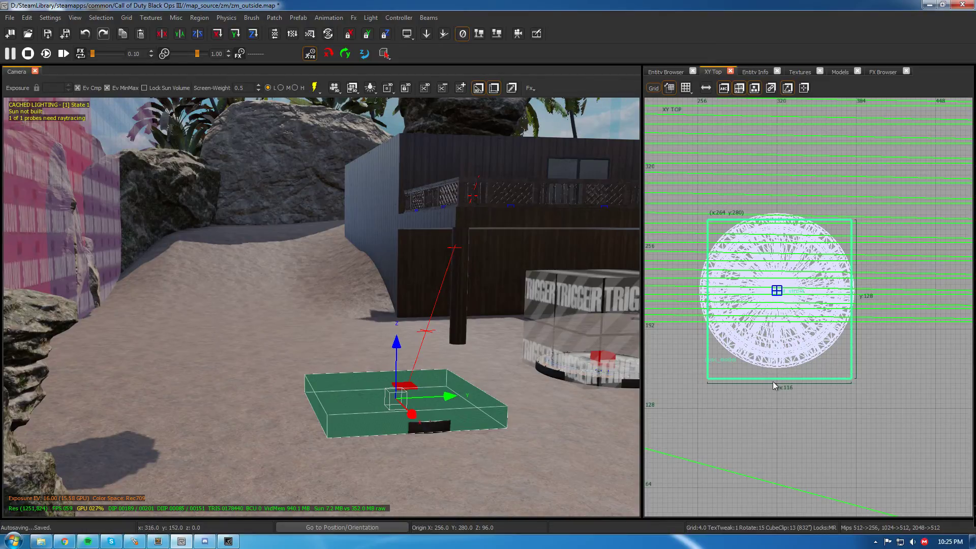
left_click_drag(773, 385, 772, 370)
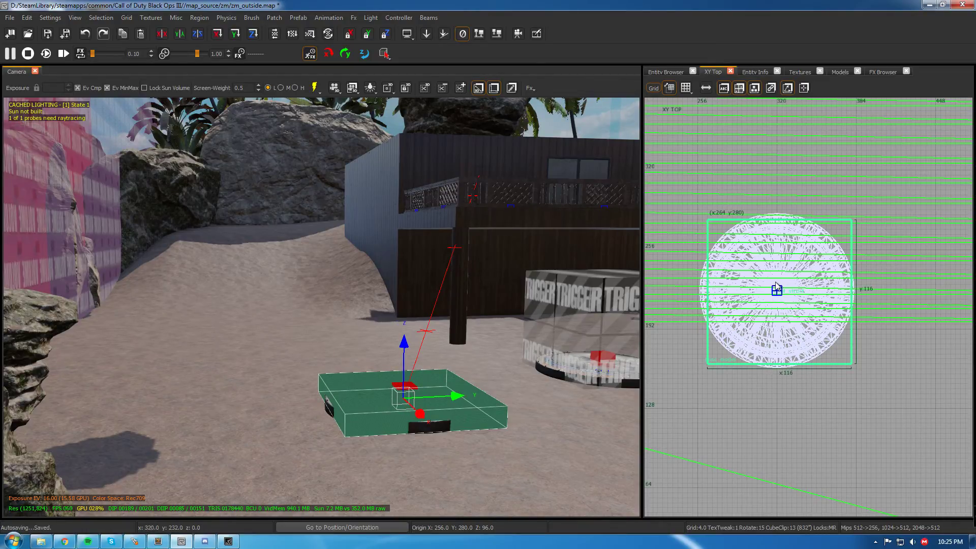
key("Escape")
Add a trigger_use over the new launch pad and size it to about 112 by 108 units in the XY view
right_click(728, 274)
mouse_move(803, 466)
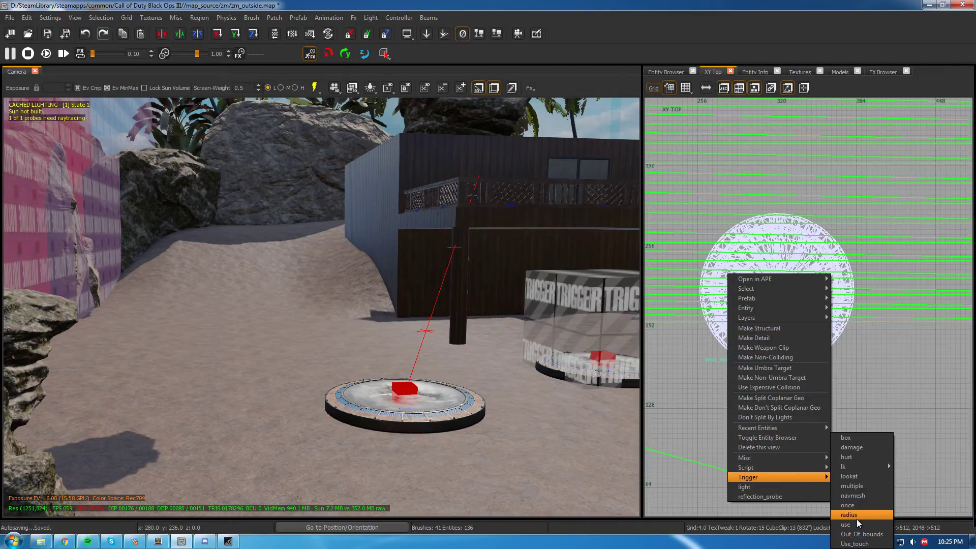
left_click(856, 520)
mouse_move(742, 273)
left_mouse_down()
mouse_move(717, 239)
mouse_move(861, 245)
mouse_move(849, 249)
left_mouse_up()
left_click_drag(783, 248, 786, 367)
left_click_drag(806, 324, 802, 324)
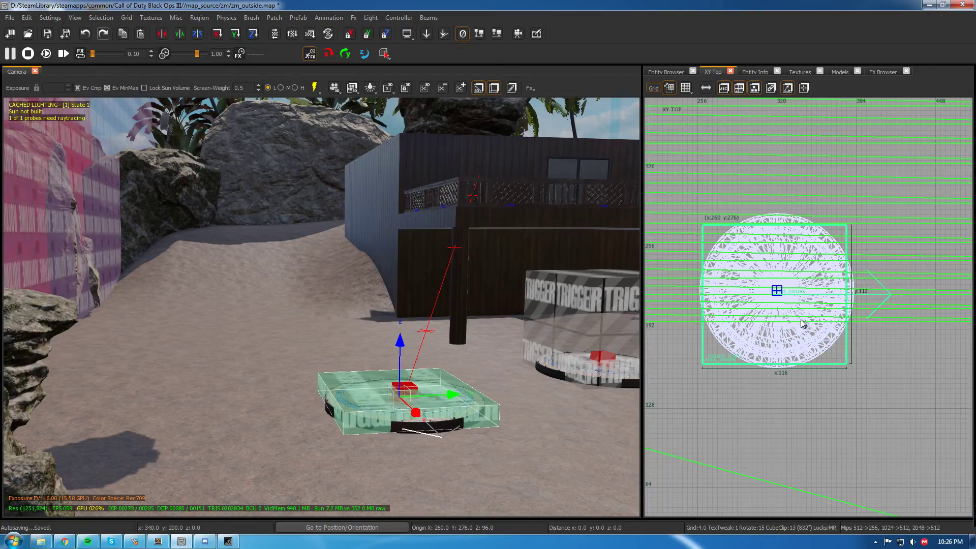
left_click_drag(782, 366, 782, 360)
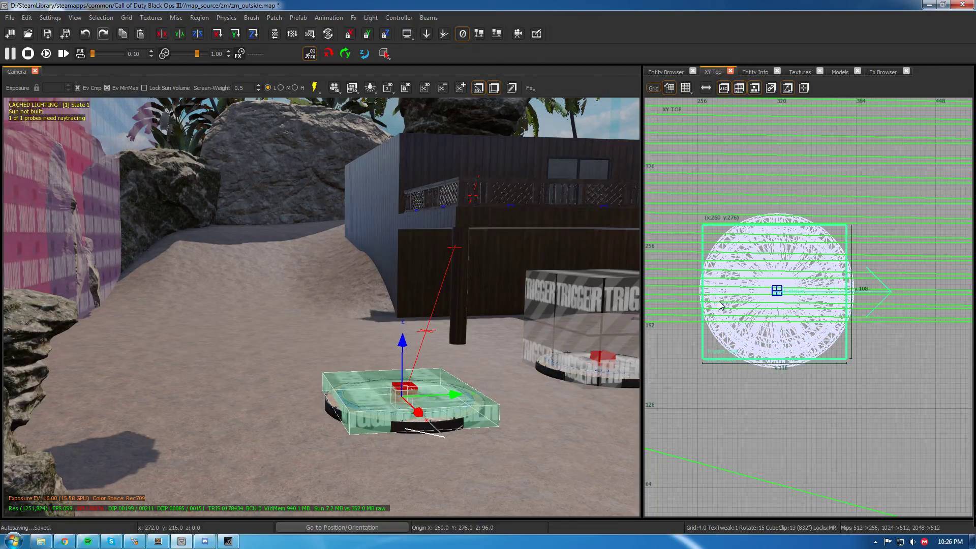
left_click_drag(704, 297, 706, 298)
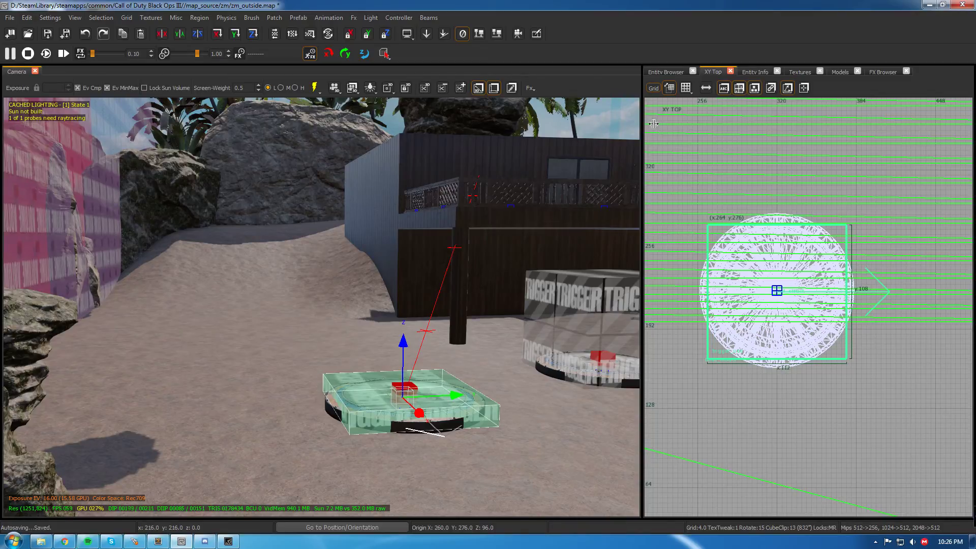
In the XZ front view, extend the new trigger_use upward to a height of 80 units and reselect it
left_click(706, 88)
scroll(785, 321, "up", 2)
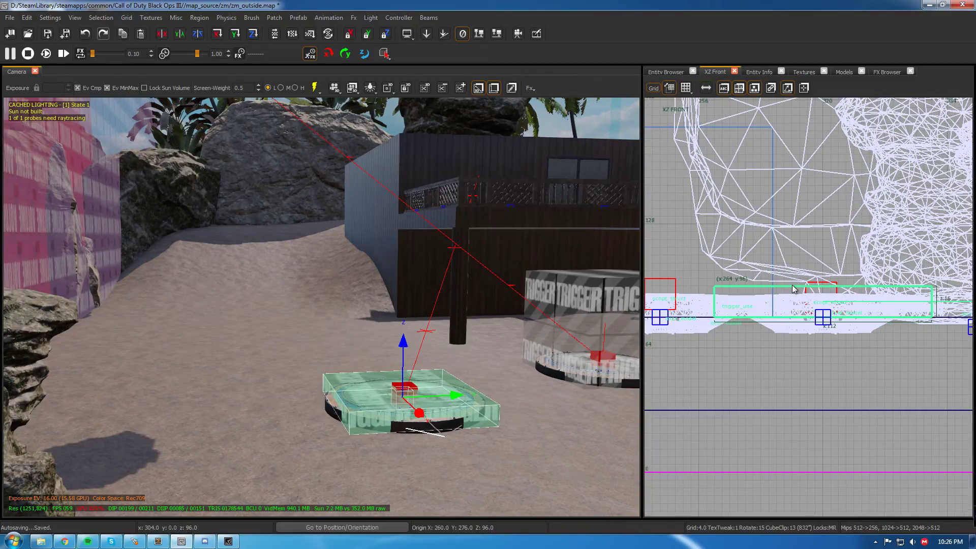
left_click_drag(793, 285, 814, 162)
key("Escape")
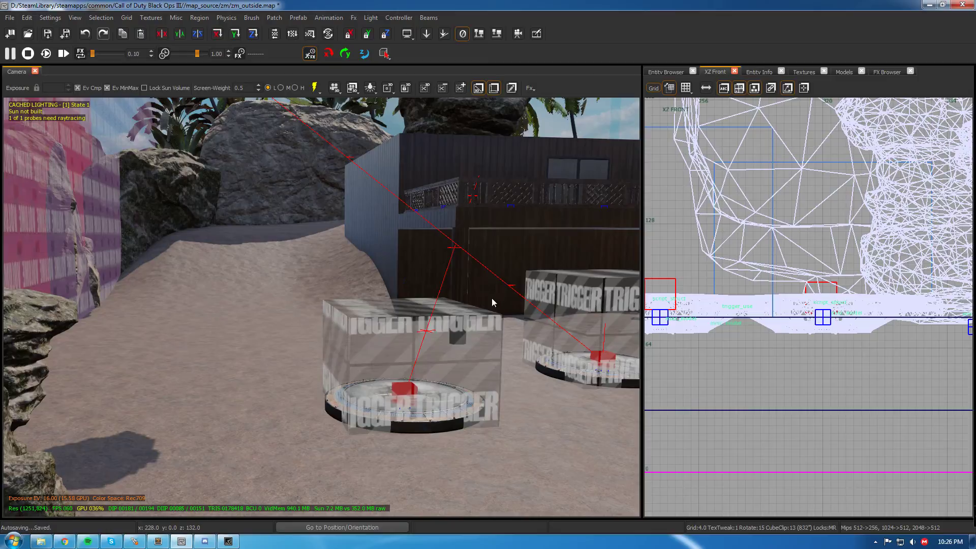
right_click_drag(492, 299, 459, 332)
left_click(426, 344)
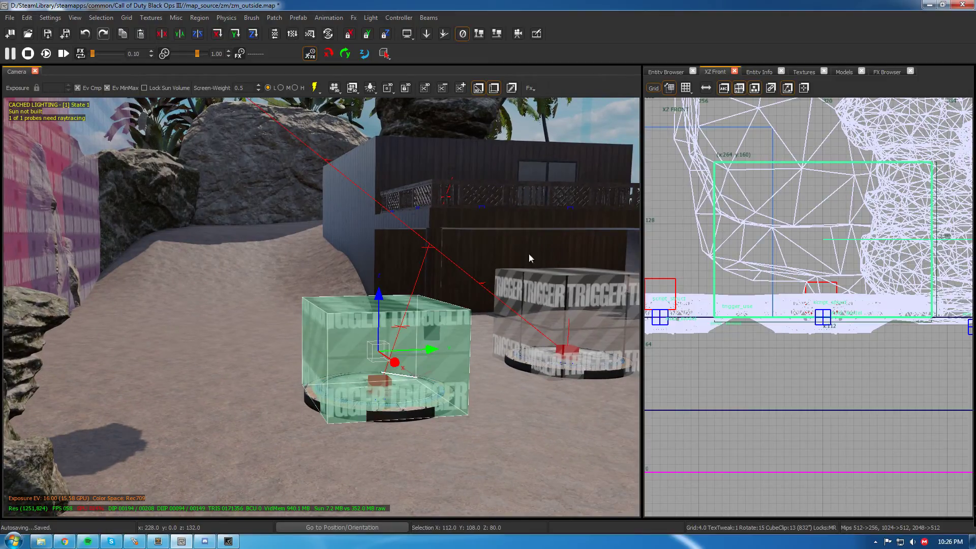
Set the new trigger_use's targetname to zm_launchpad in its entity properties
left_click(706, 87)
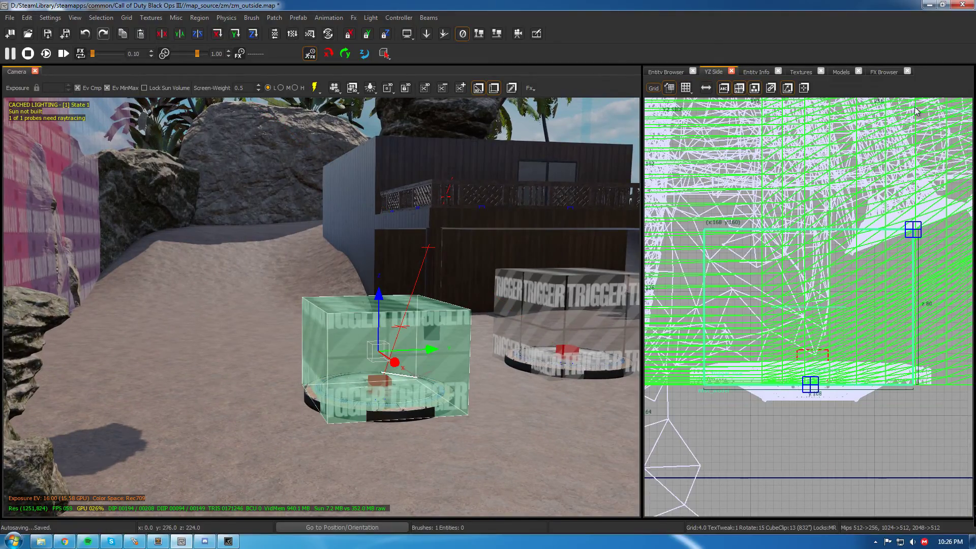
left_click(756, 72)
left_click(796, 282)
left_click(904, 286)
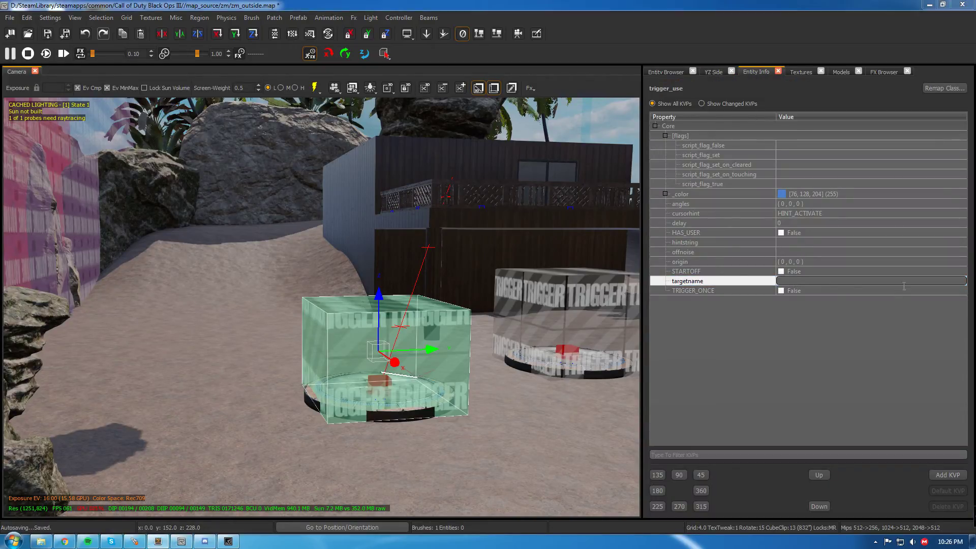
left_click(798, 282)
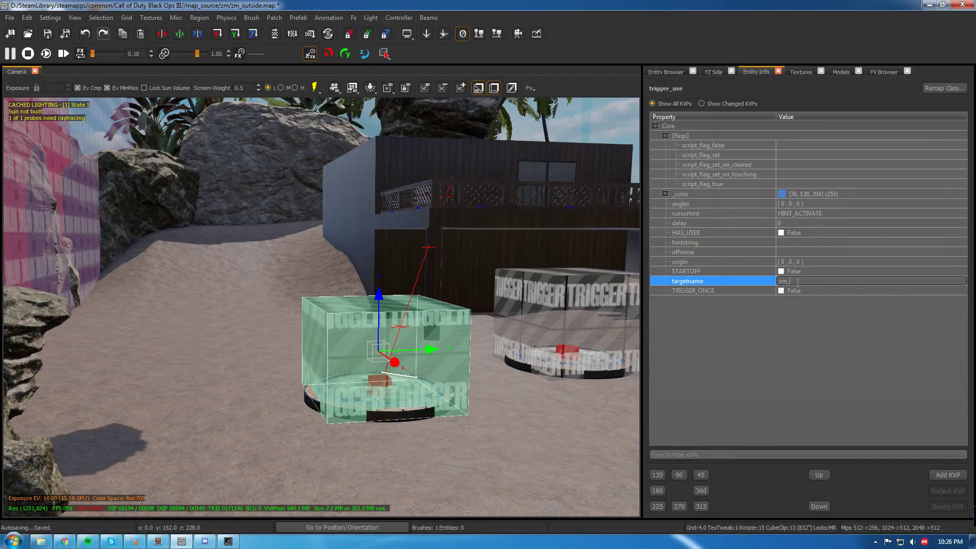
type("pad")
key("Return")
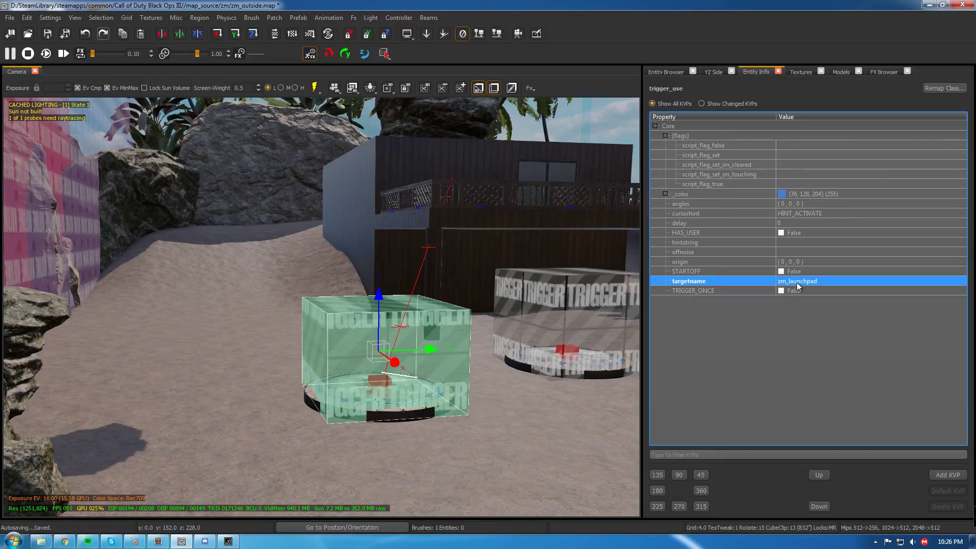
left_click(749, 312)
left_click(707, 283)
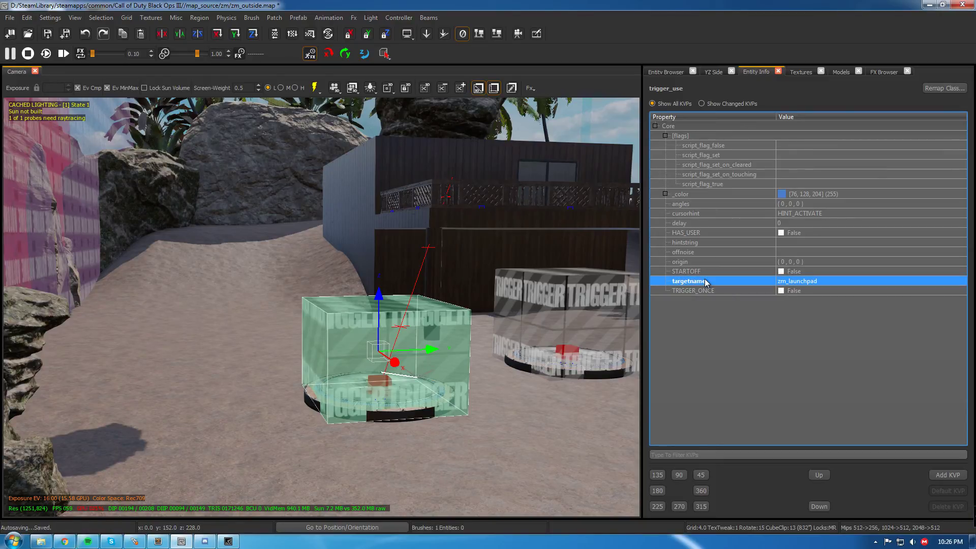
Add an empty target key to the new trigger_use
left_click(948, 476)
type("target")
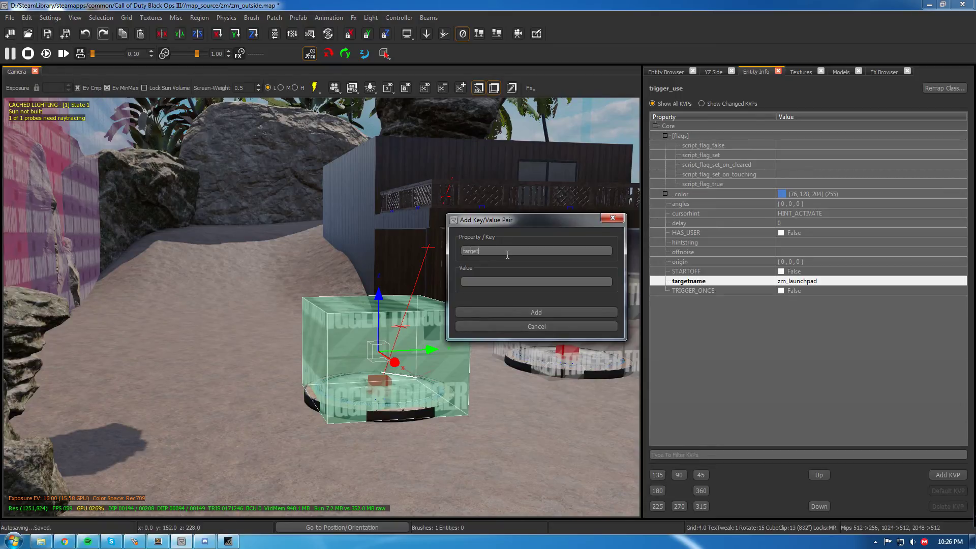
key("Return")
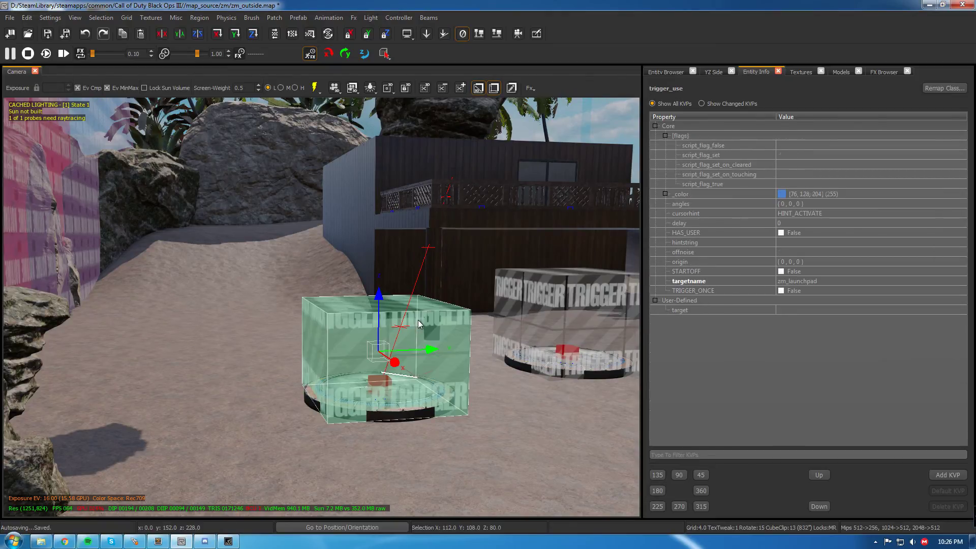
Select the struct inside the new trigger_use, check its targetname, and deselect it
right_click_drag(395, 353, 398, 353)
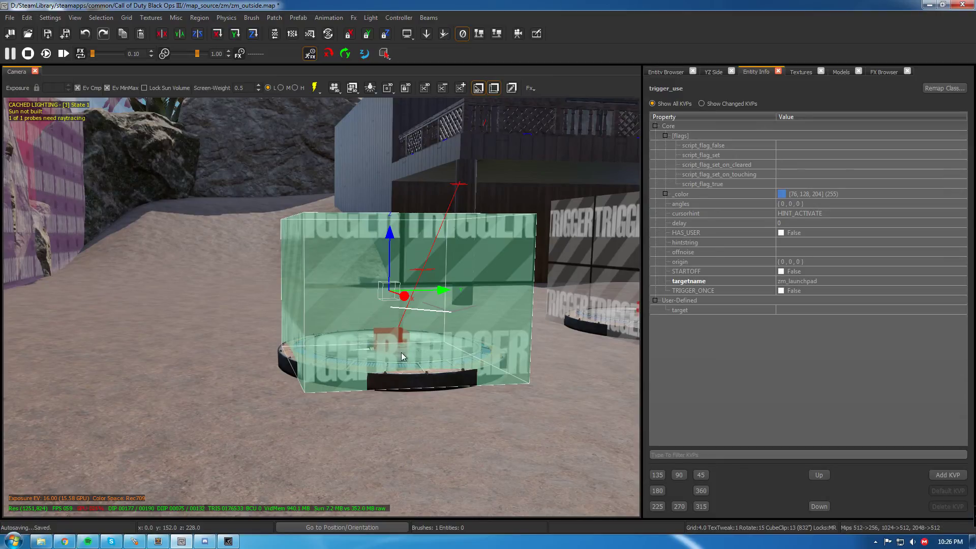
left_click(406, 332, "shift")
left_click(406, 332, "shift")
left_click(404, 332, "shift")
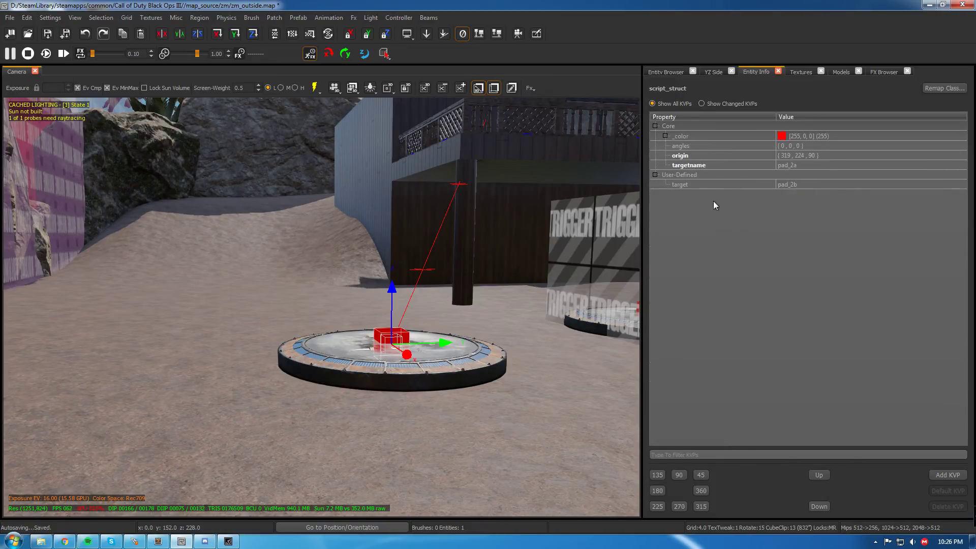
left_click(705, 166)
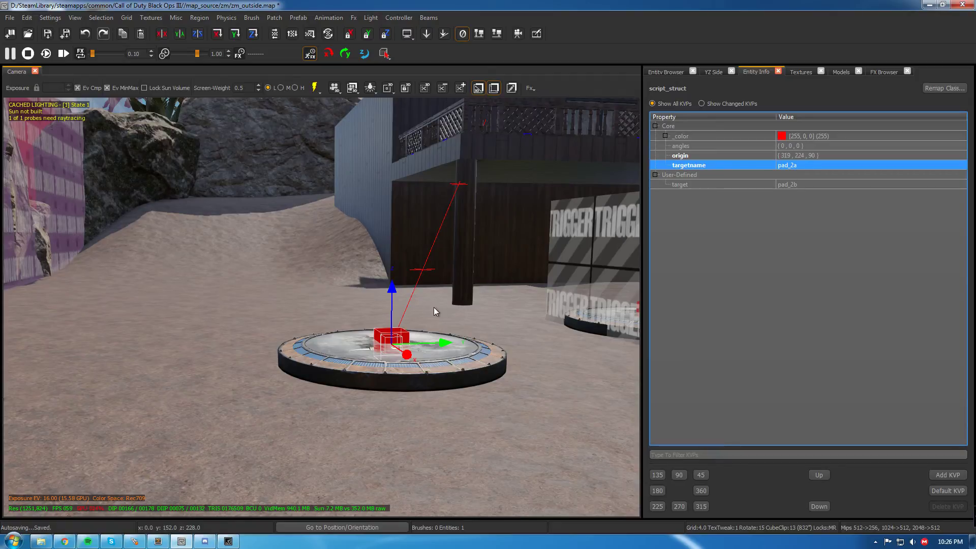
key("Escape")
Set the new trigger_use's target to pad_2a and deselect the trigger
left_click(410, 302, "shift")
left_click(814, 310)
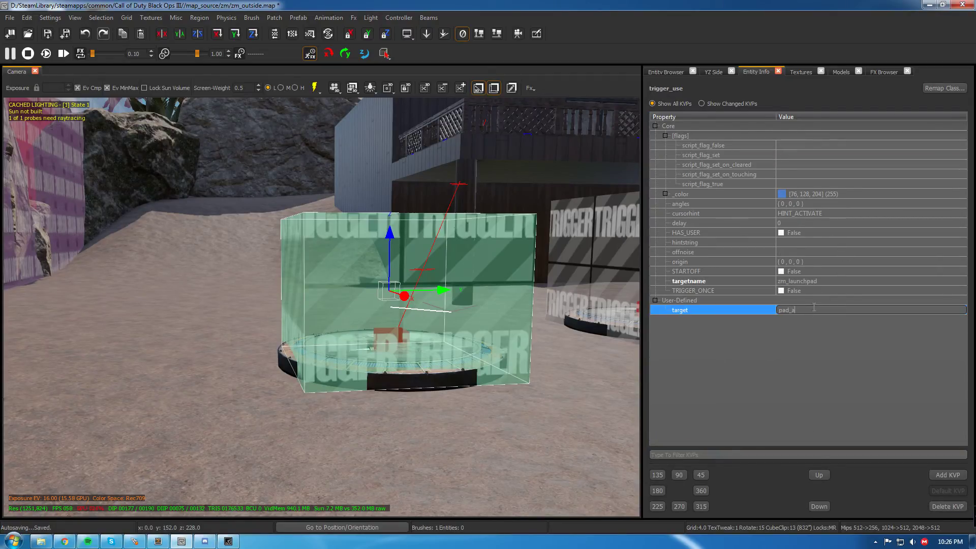
type("pad_2a")
key("Return")
key("Escape")
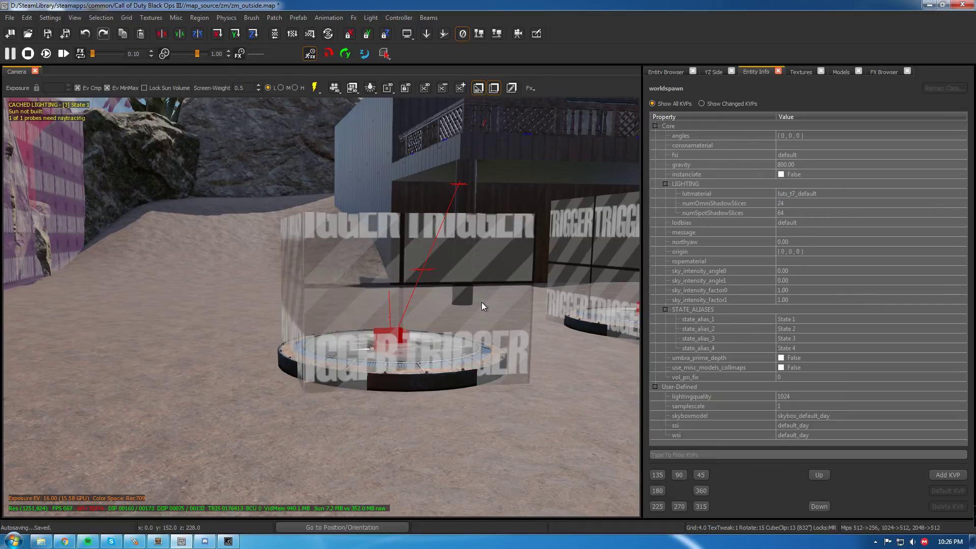
Add a zombie_cost key with the value 500 to the new trigger_use
mouse_move(482, 302)
right_mouse_down()
mouse_move(509, 326)
mouse_move(483, 300)
mouse_move(465, 306)
right_mouse_up()
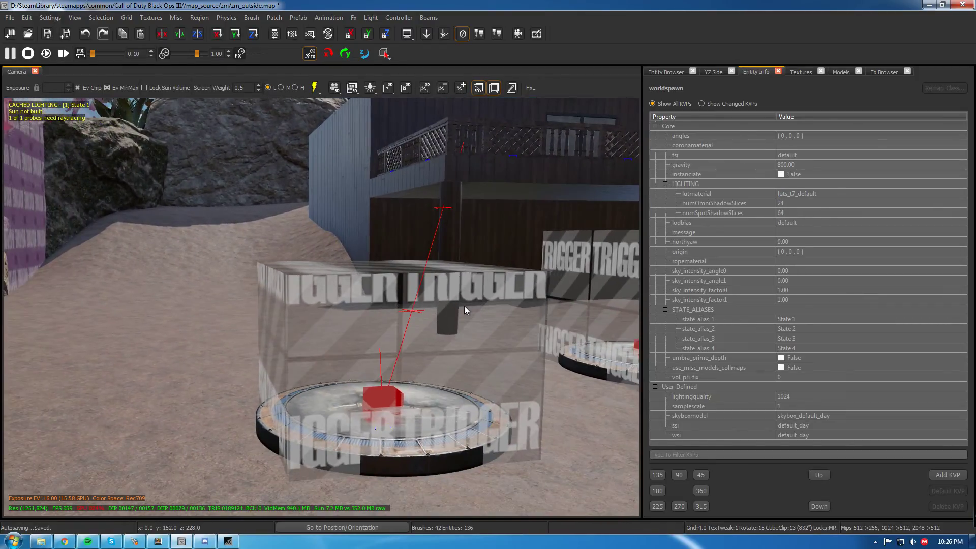
left_click(464, 307, "shift")
left_click(949, 474)
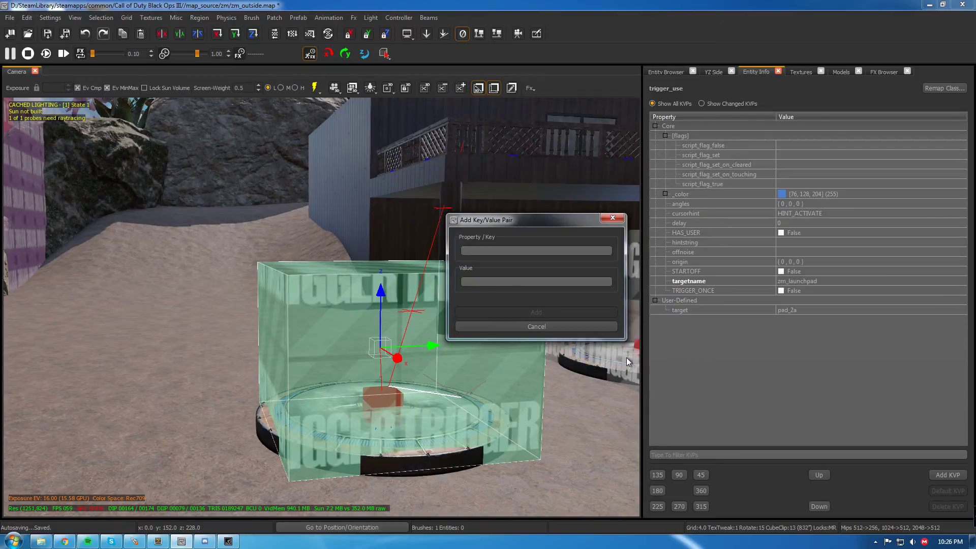
type("zombie_cost ")
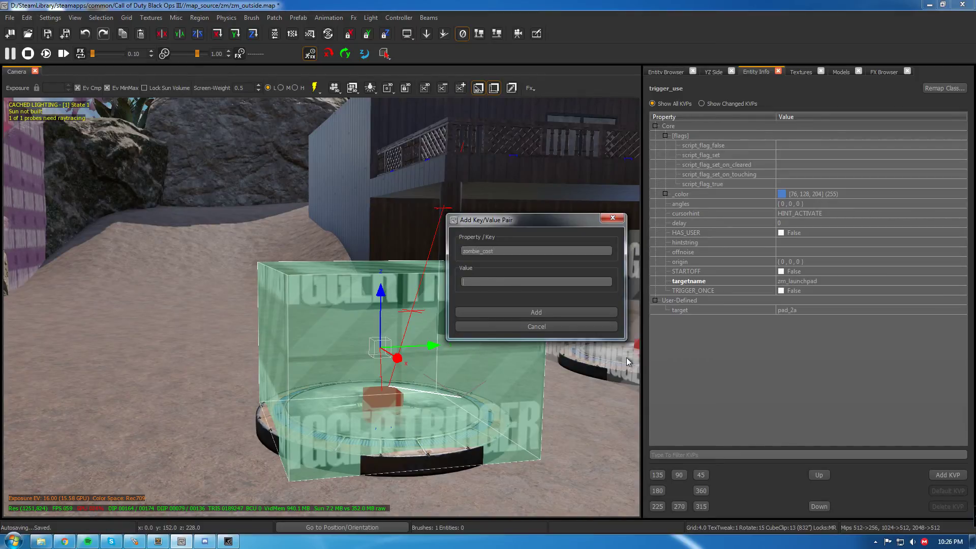
type("500")
key("Return")
left_click(694, 322)
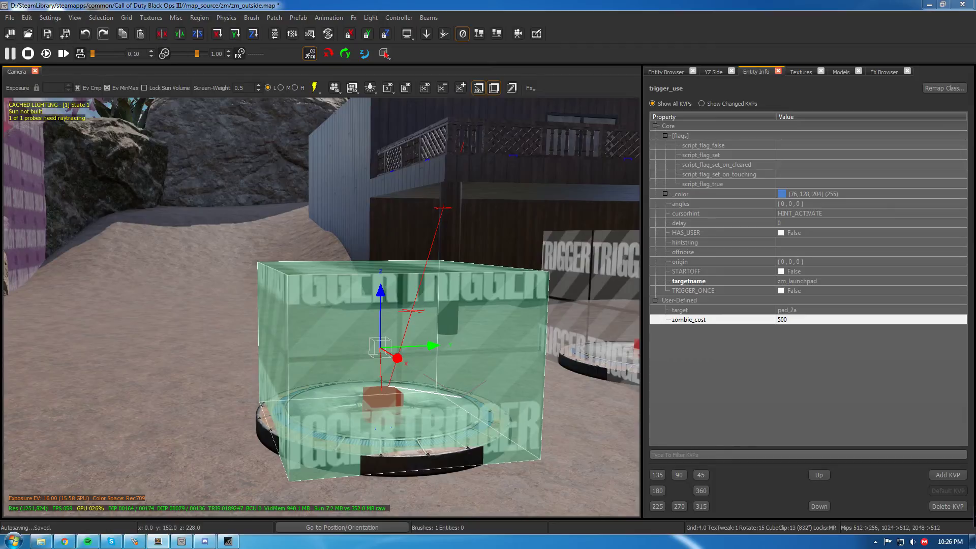
Delete the zombie_cost key from the new trigger_use
mouse_move(468, 389)
right_mouse_down()
mouse_move(470, 402)
mouse_move(583, 390)
mouse_move(457, 390)
right_mouse_up()
left_click(701, 320)
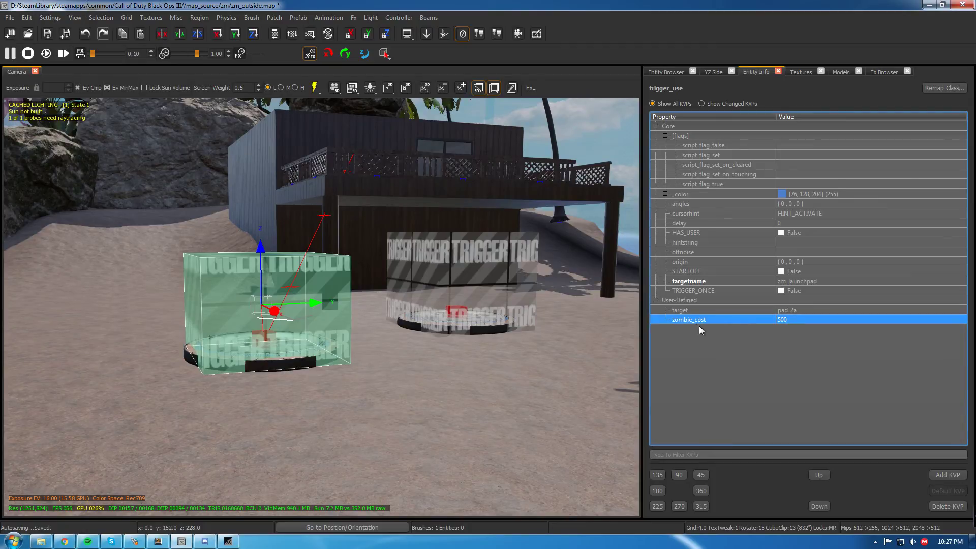
right_click(700, 326)
left_click(732, 327)
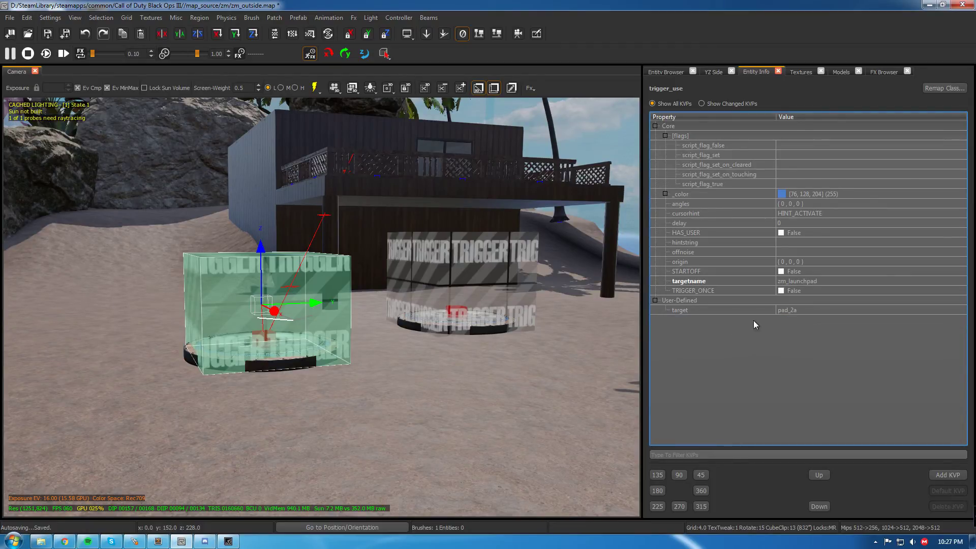
right_click(438, 344)
mouse_move(438, 344)
right_mouse_down()
mouse_move(404, 351)
mouse_move(393, 399)
mouse_move(422, 405)
mouse_move(432, 447)
mouse_move(404, 405)
mouse_move(472, 405)
mouse_move(392, 404)
right_mouse_up()
key("Escape")
key("Right")
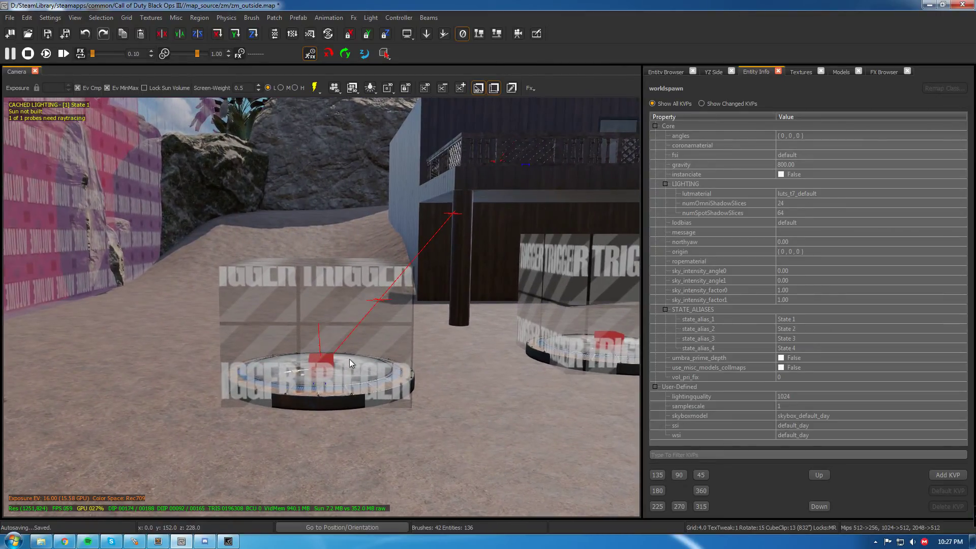
left_click(345, 353)
left_click(346, 353, "shift")
left_click(356, 353, "shift")
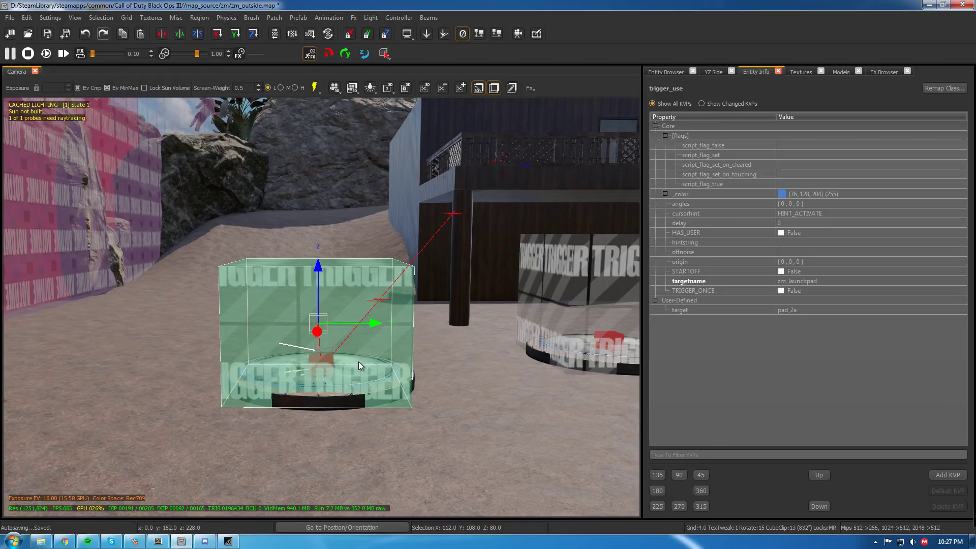
left_click(359, 363, "shift")
right_click_drag(357, 392, 342, 407)
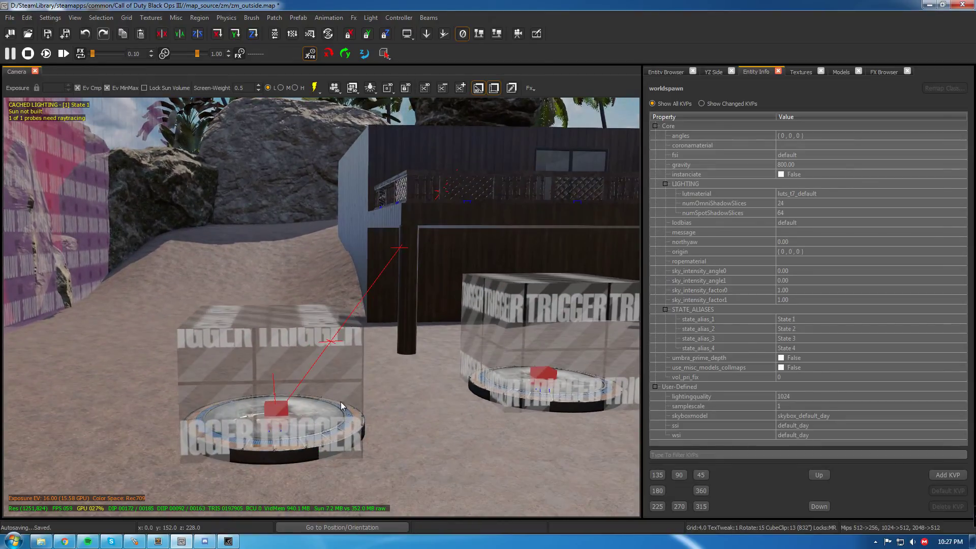
Save the map, switch to the Mod Tools Launcher, and build zm_outside with full compile, link and run enabled
right_click_drag(285, 432, 227, 470)
key("ctrl+s")
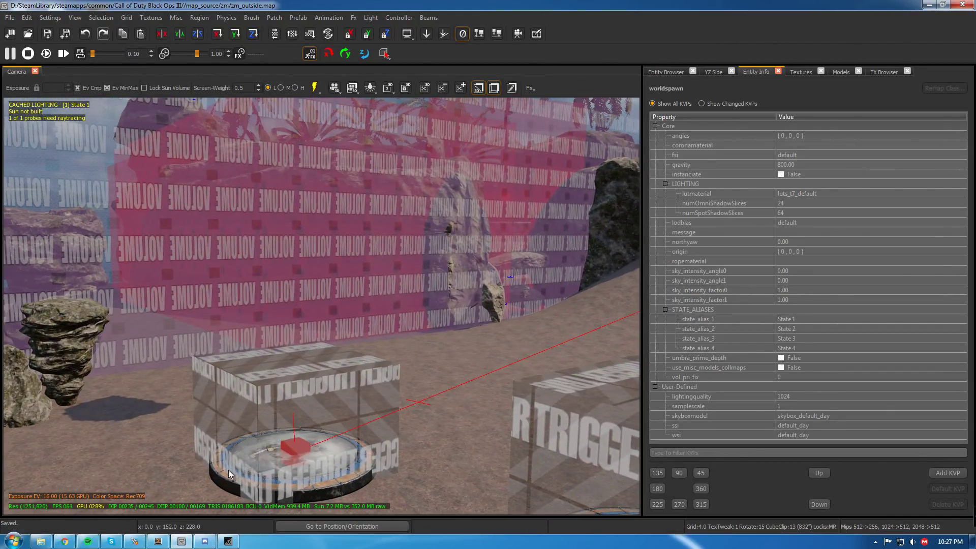
left_click(135, 541)
left_click(689, 215)
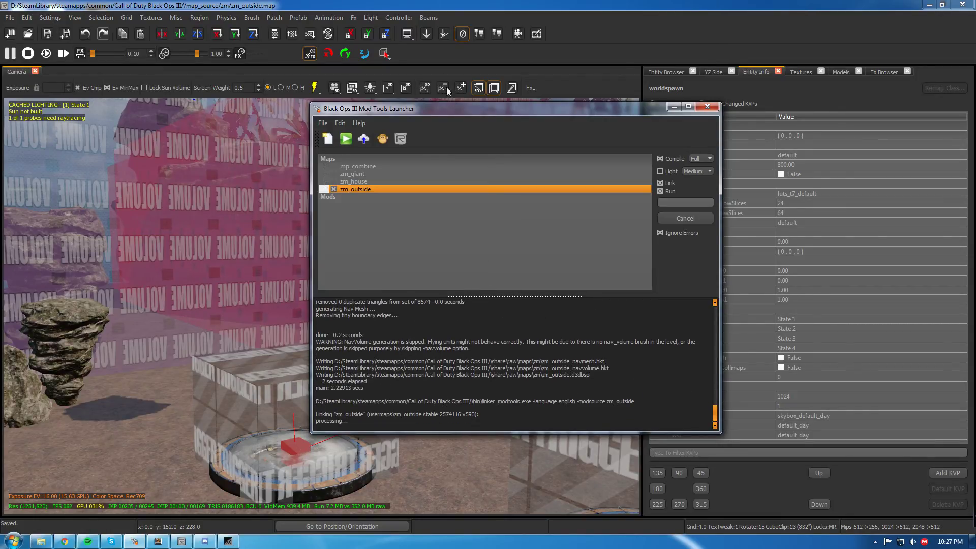
left_click_drag(502, 112, 609, 94)
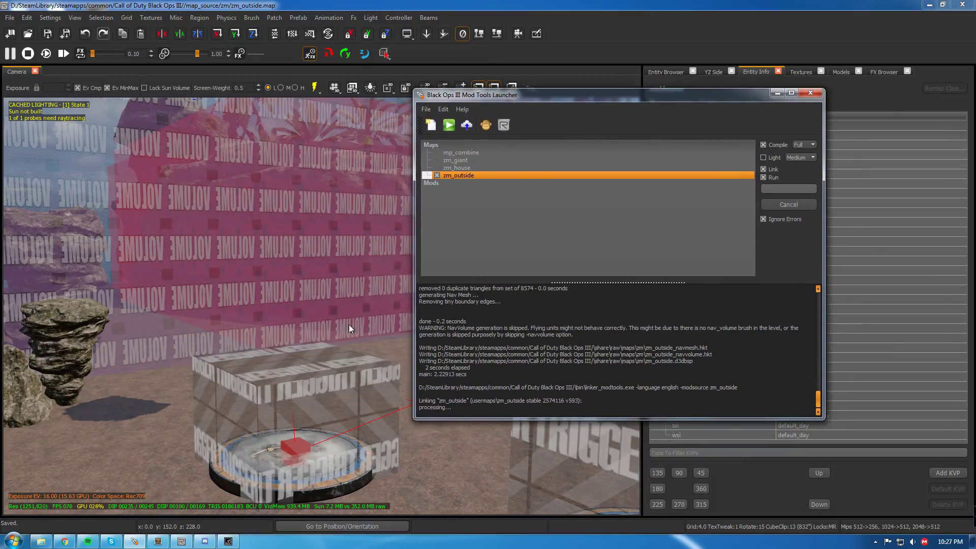
mouse_move(349, 324)
right_mouse_down()
mouse_move(458, 333)
mouse_move(447, 321)
mouse_move(503, 321)
mouse_move(274, 289)
right_mouse_up()
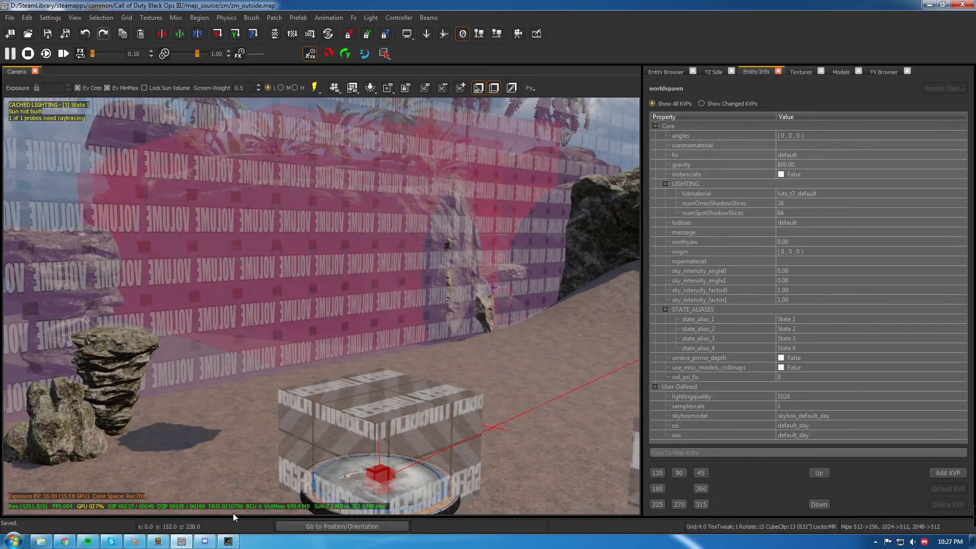
left_click(158, 541)
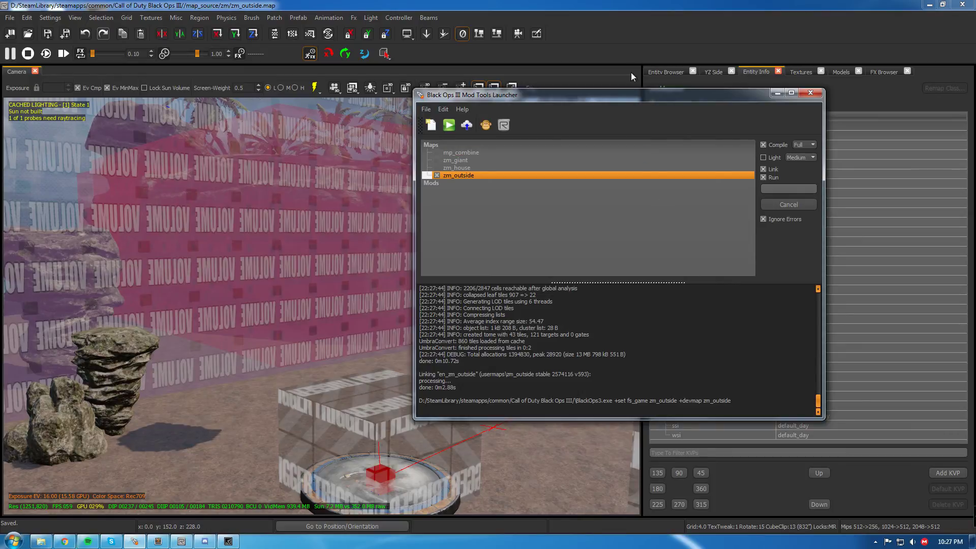
Return to Radiant, add a script_string key with the value arc_height to the new trigger_use, and deselect it
left_click(629, 4)
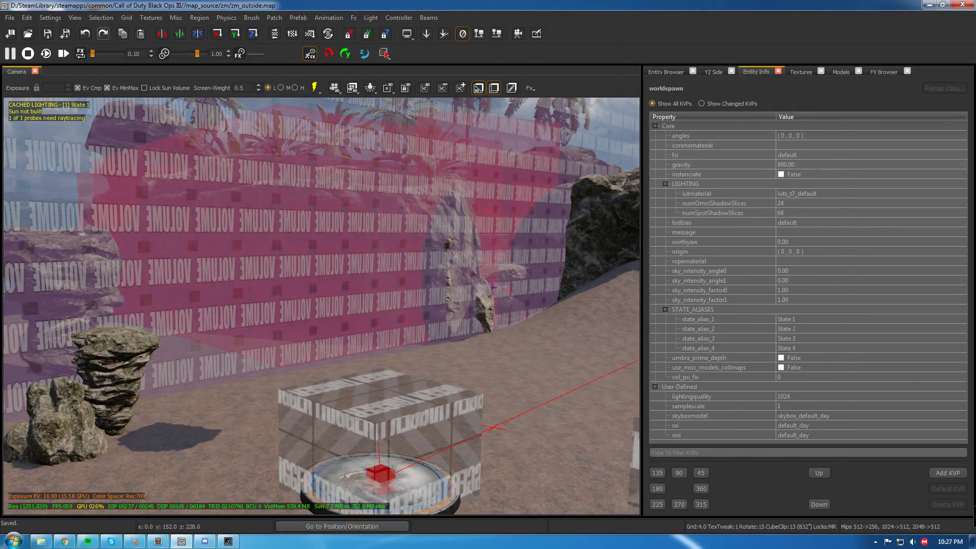
right_click_drag(405, 450, 405, 451)
left_click(409, 442, "shift")
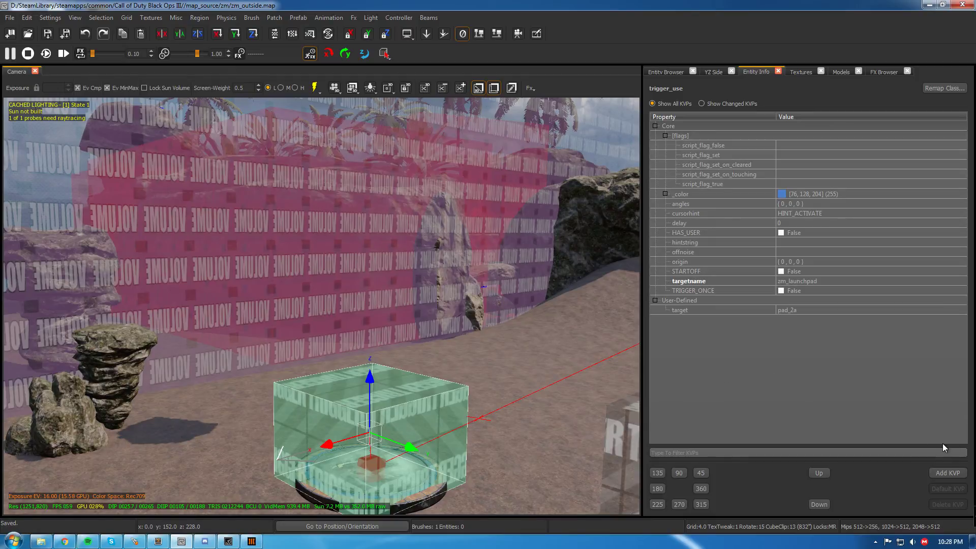
left_click(937, 473)
type("script_")
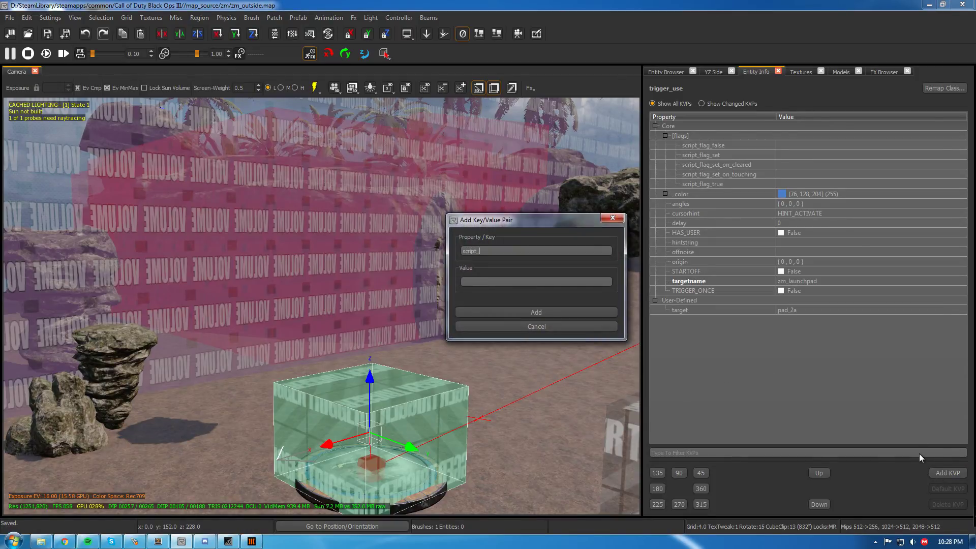
type("string")
key("Return")
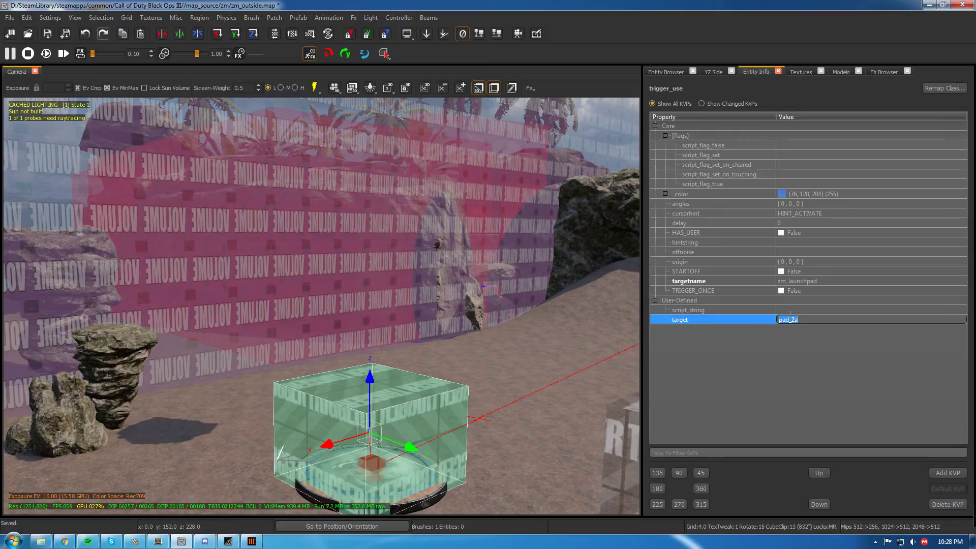
left_click(811, 310)
type("arc_")
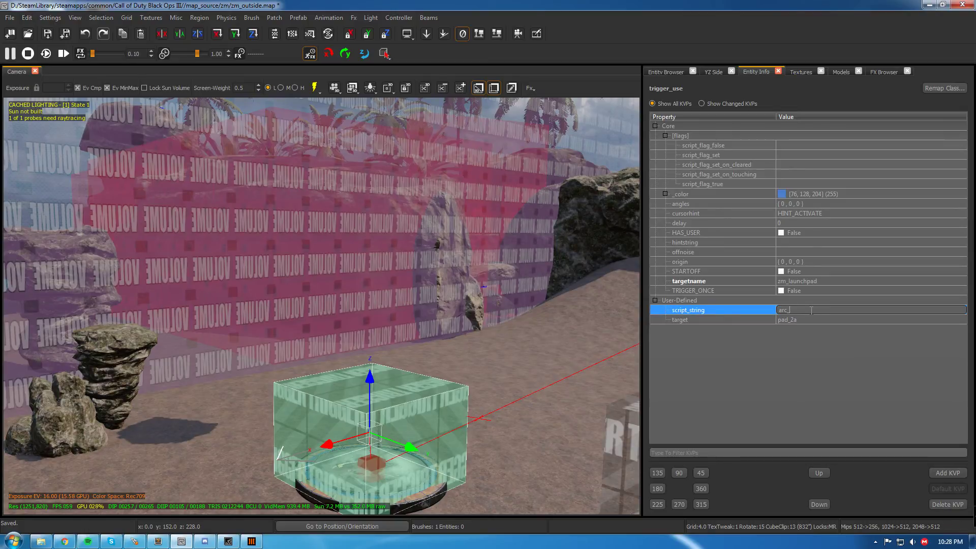
type("height")
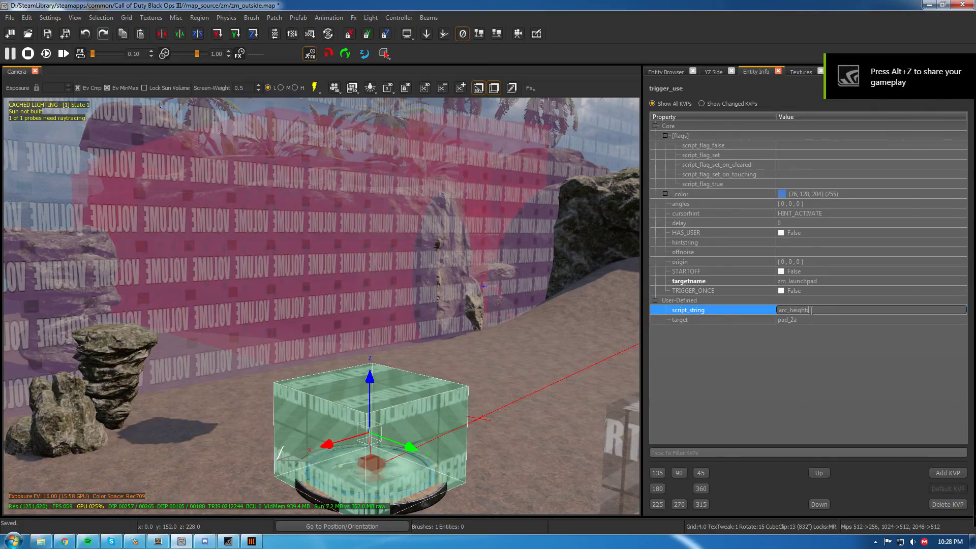
left_click(795, 362)
mouse_move(412, 409)
right_mouse_down()
mouse_move(467, 448)
mouse_move(412, 396)
mouse_move(402, 427)
mouse_move(408, 414)
mouse_move(432, 412)
mouse_move(403, 384)
mouse_move(391, 417)
right_mouse_up()
key("Escape")
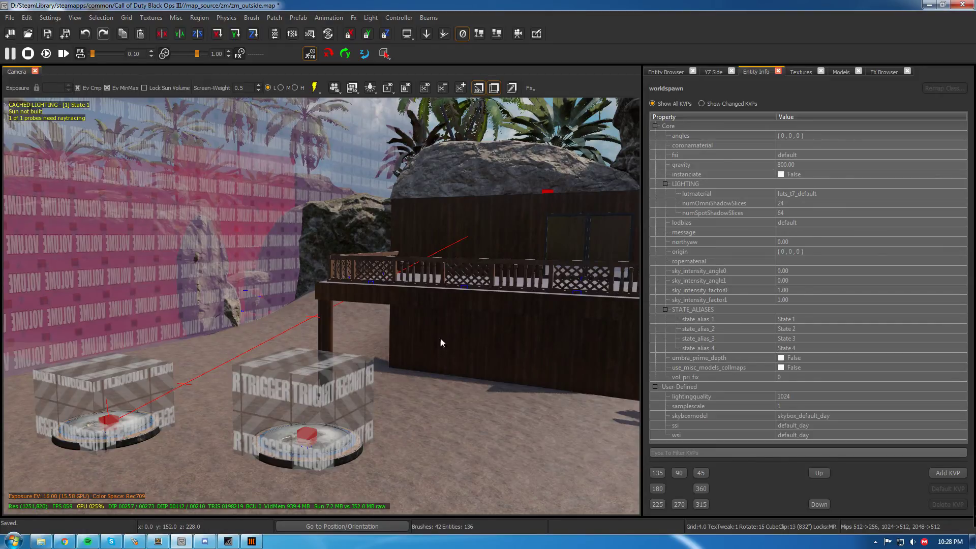
right_click_drag(458, 250, 458, 250)
right_click_drag(417, 367, 417, 370)
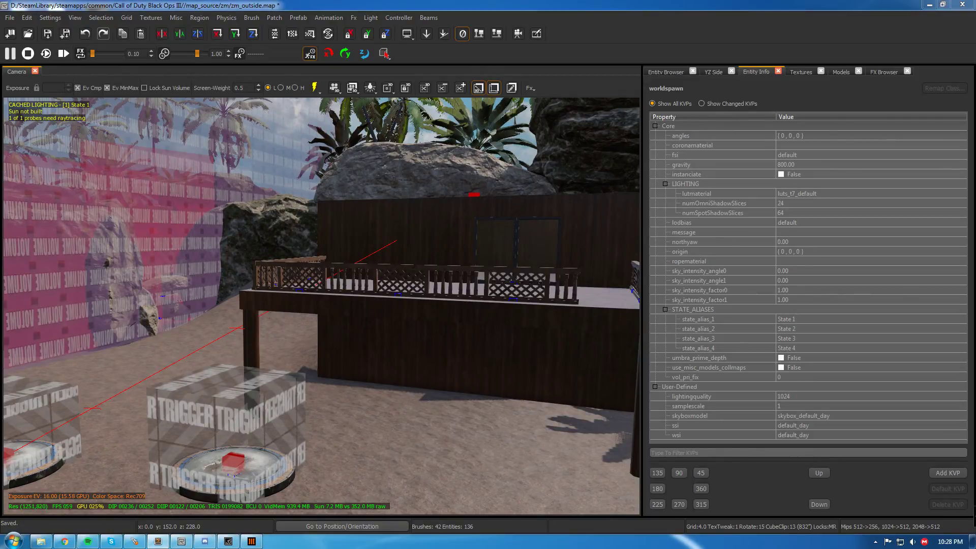
right_click_drag(640, 393, 639, 393)
right_click_drag(468, 373, 467, 374)
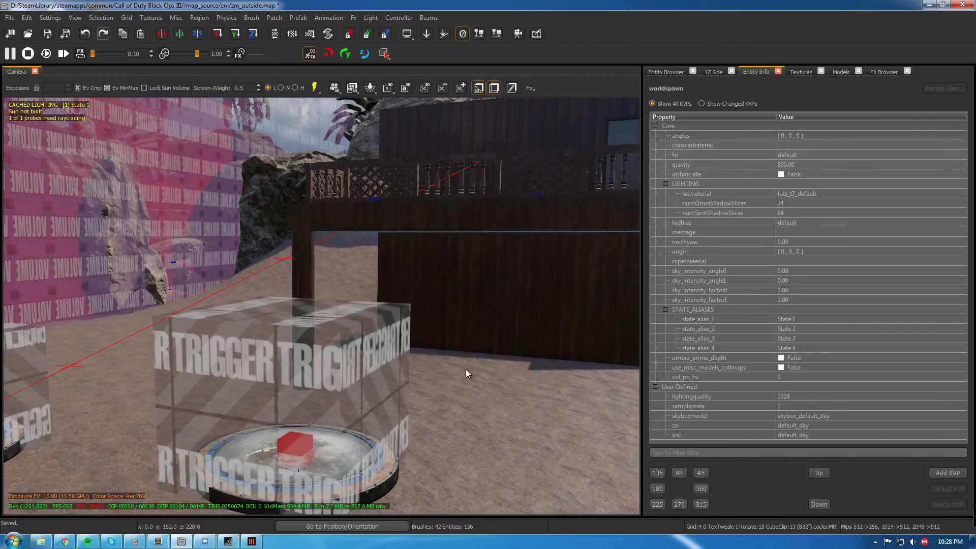
left_click(256, 545)
key("Escape")
key("super")
left_click(414, 7)
Set the ground-level trigger_use's script_string value to arc_height:800, clear the value again, and deselect the trigger
right_click_drag(319, 287, 319, 286)
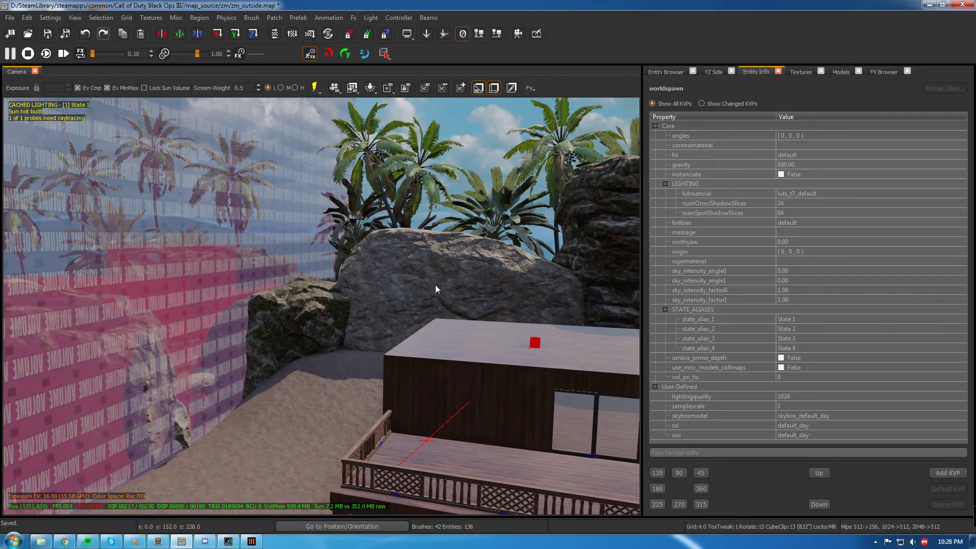
right_click_drag(435, 285, 405, 353)
right_click_drag(417, 426, 415, 396)
left_click(414, 396)
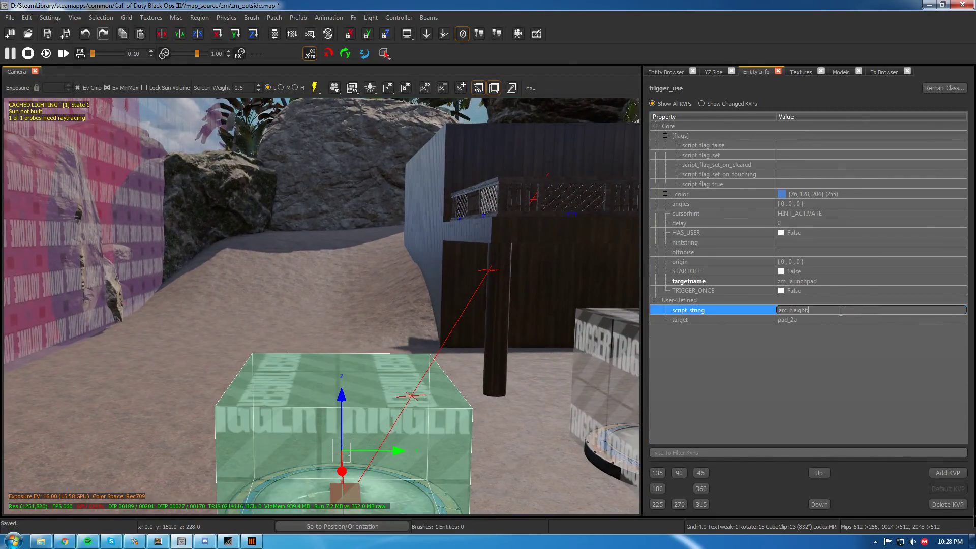
type("00")
key("Return")
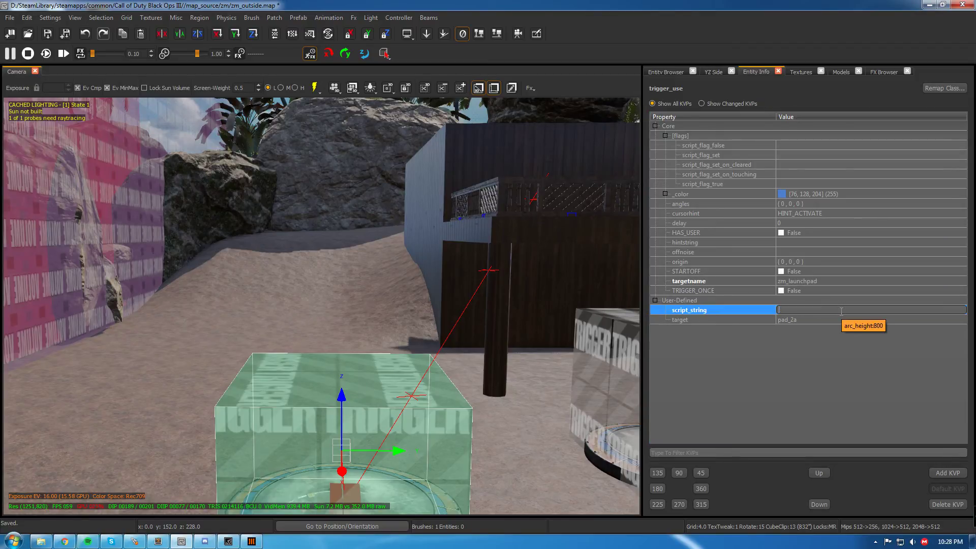
key("Escape")
Switch to the running game and test the second launch pad by dropping off the roof and launching from the ground pad
left_click(252, 541)
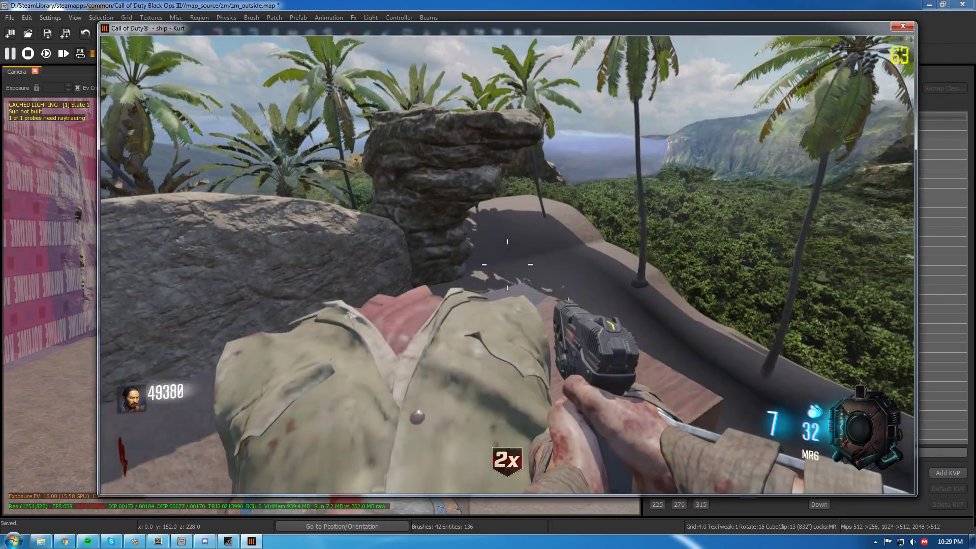
key("w")
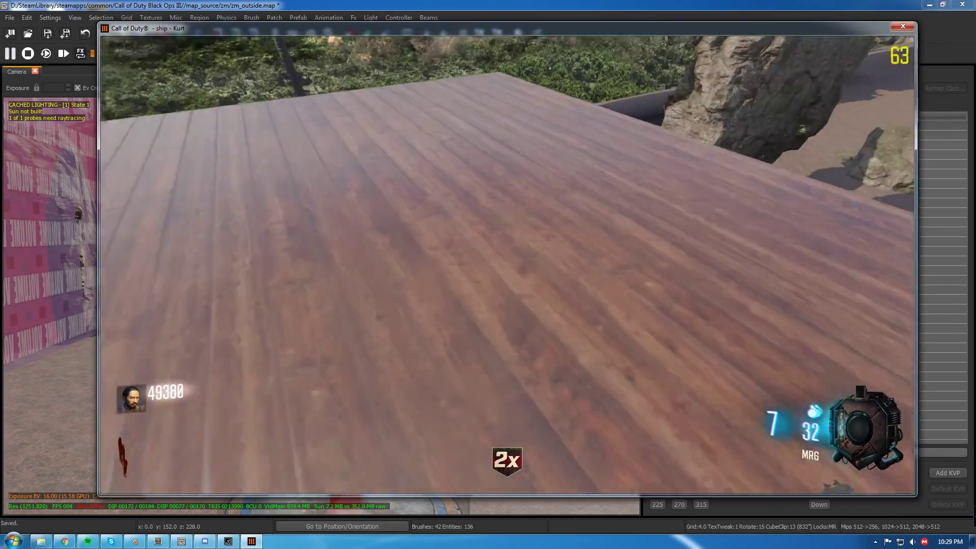
key("w")
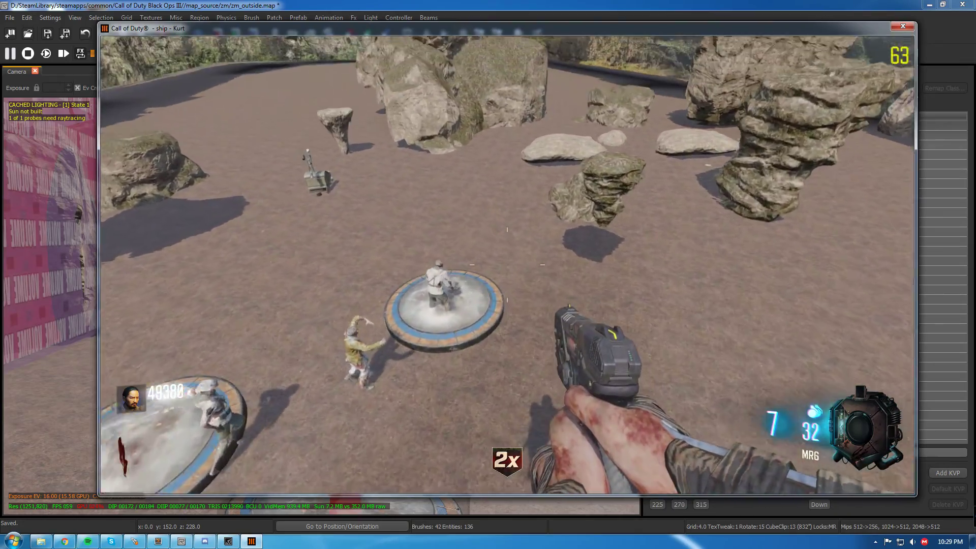
key("w")
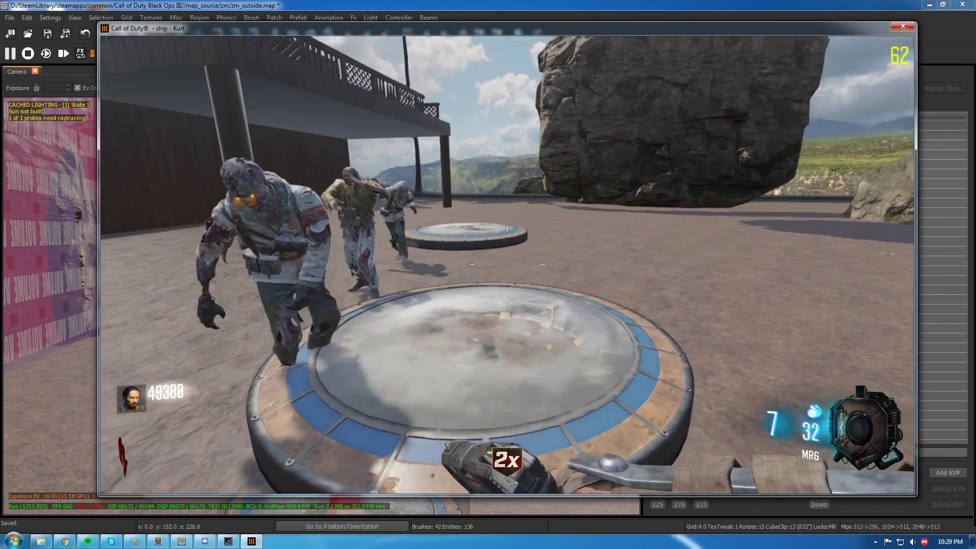
key("f")
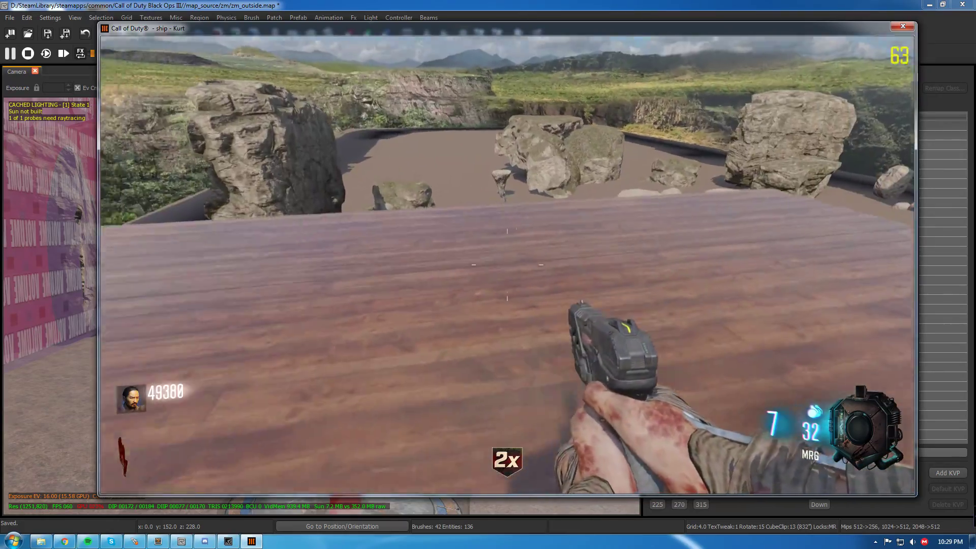
key("w")
key("w")
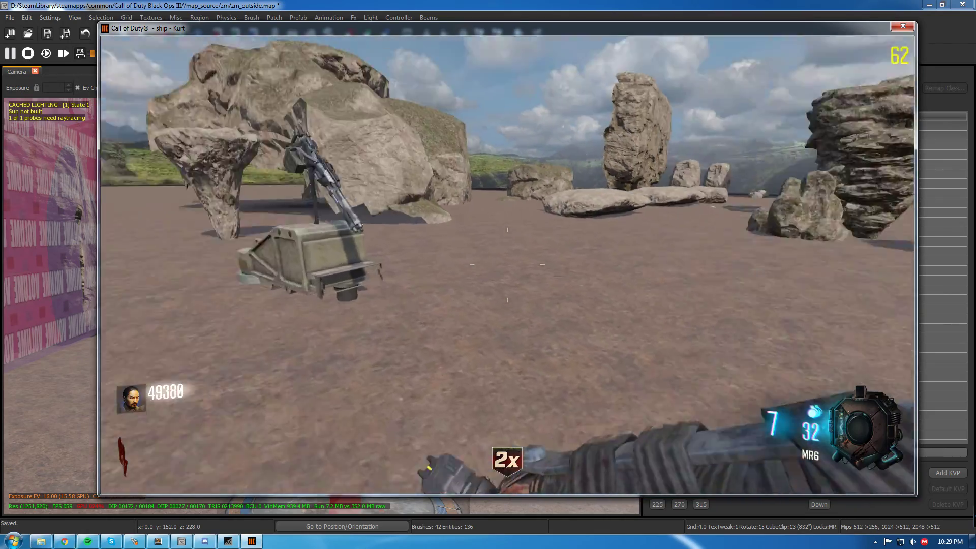
Pause and close the running game, and return to the map in Radiant
key("Escape")
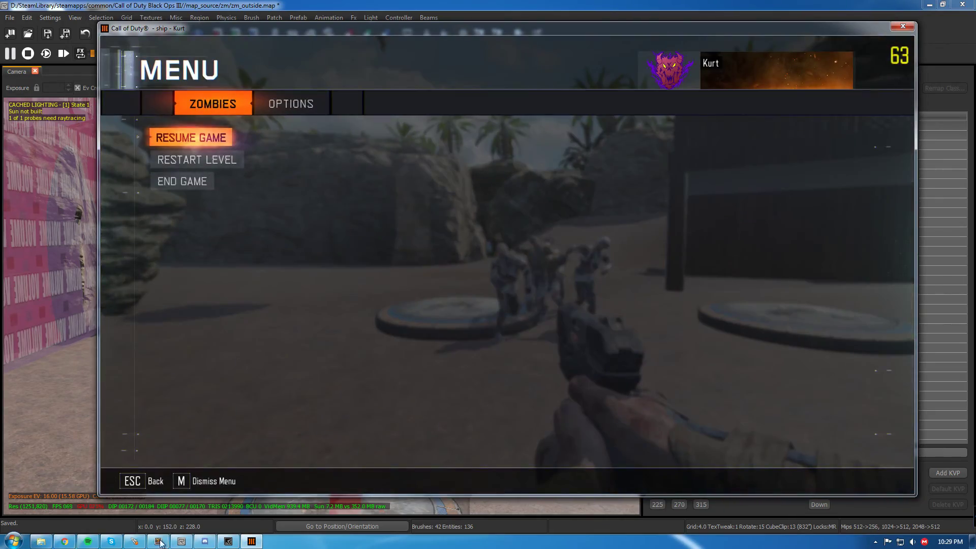
left_click(139, 542)
left_click(805, 207)
left_click(496, 3)
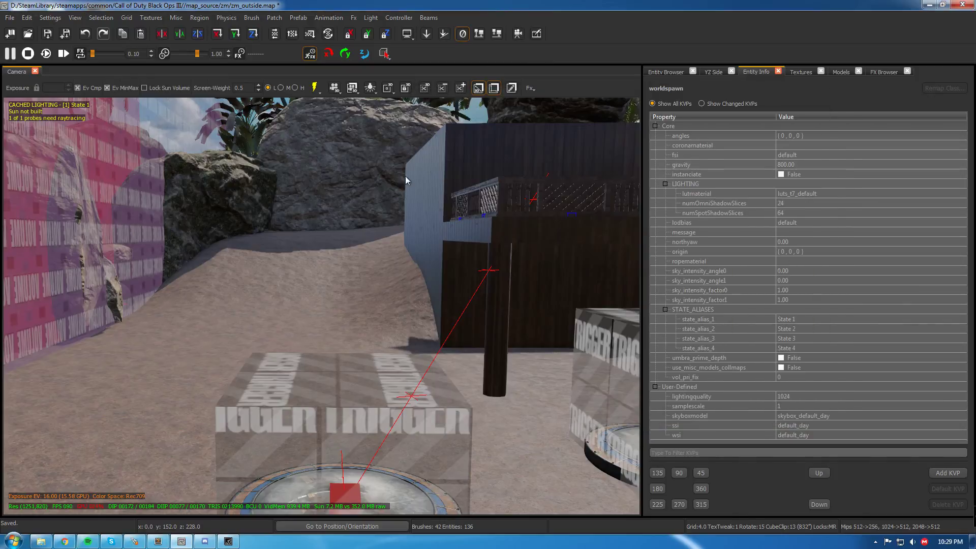
Try raising the pad_2b script_struct above the roof to about z 798, and undo both moves
right_click_drag(399, 372, 375, 488)
left_click(378, 485, "shift")
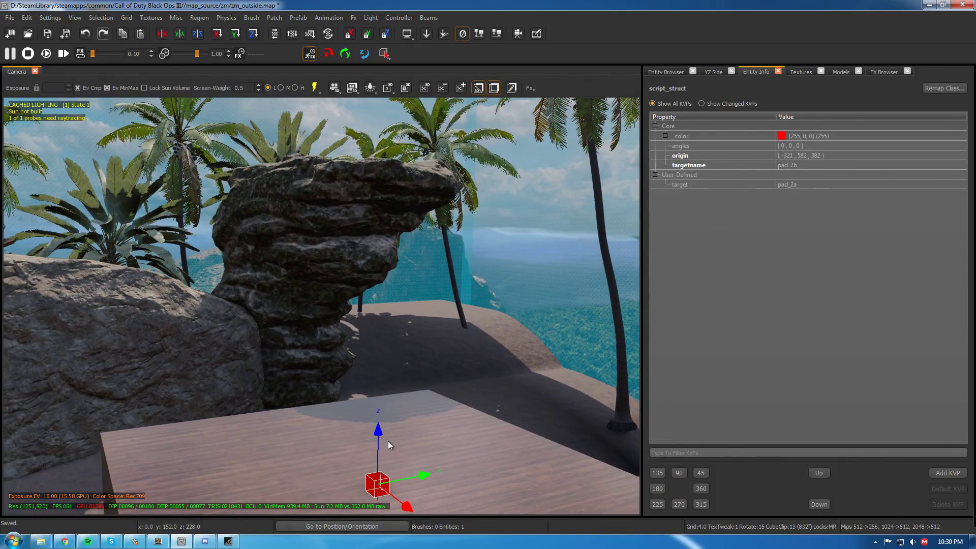
left_click_drag(378, 433, 384, 108)
right_click_drag(383, 108, 380, 326)
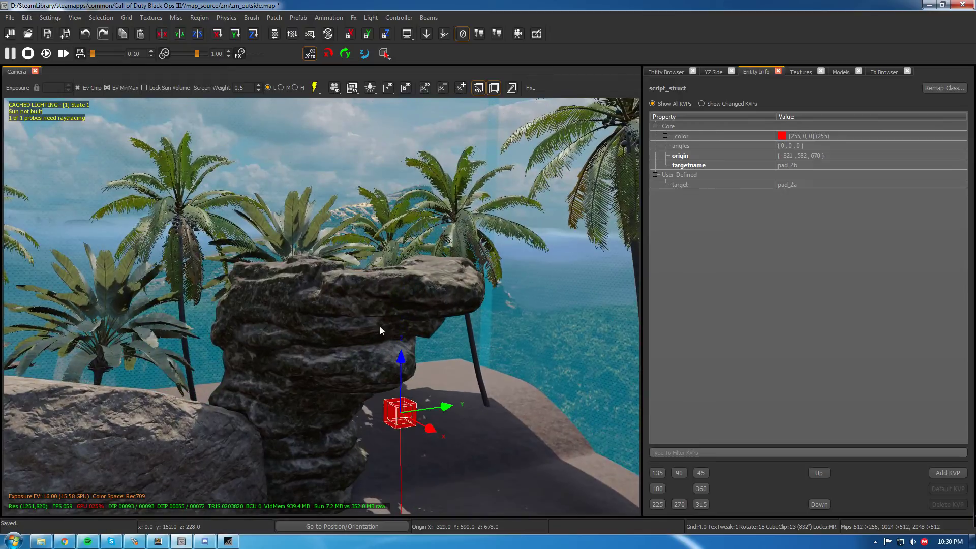
left_click_drag(398, 365, 405, 172)
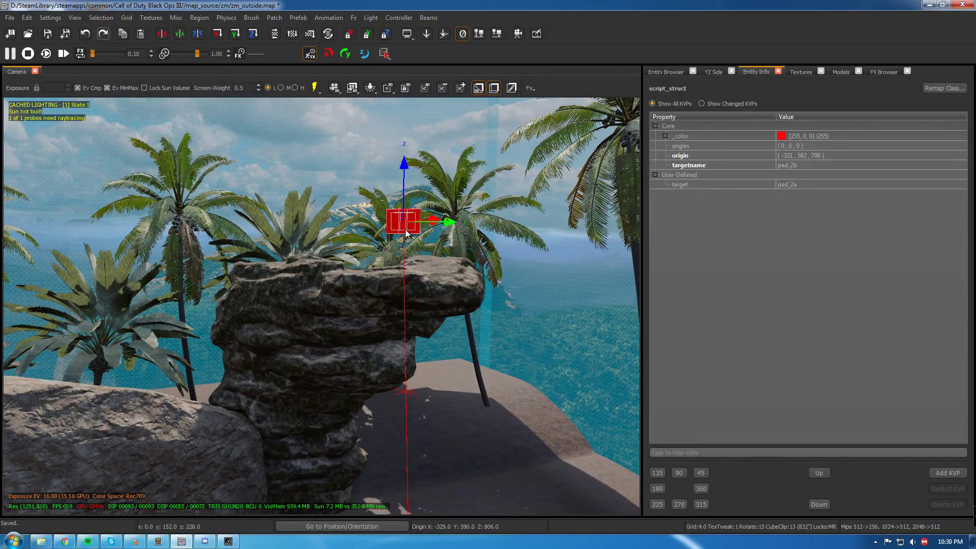
key("ctrl+z")
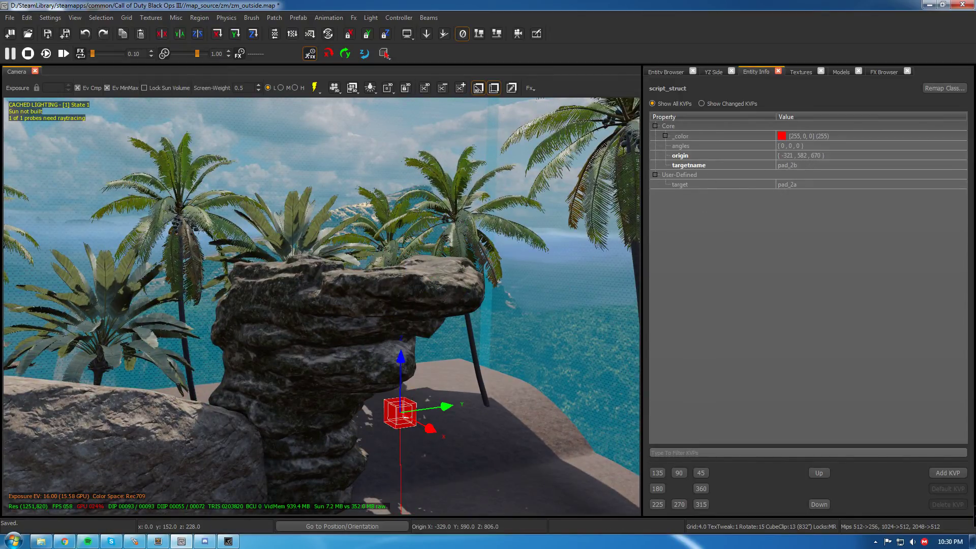
key("ctrl+z")
Set the script_string value of the ground-level trigger_use targeting pad_2a to arc_height:800, and deselect the trigger
right_click_drag(602, 243, 416, 261)
key("Escape")
left_click(416, 265)
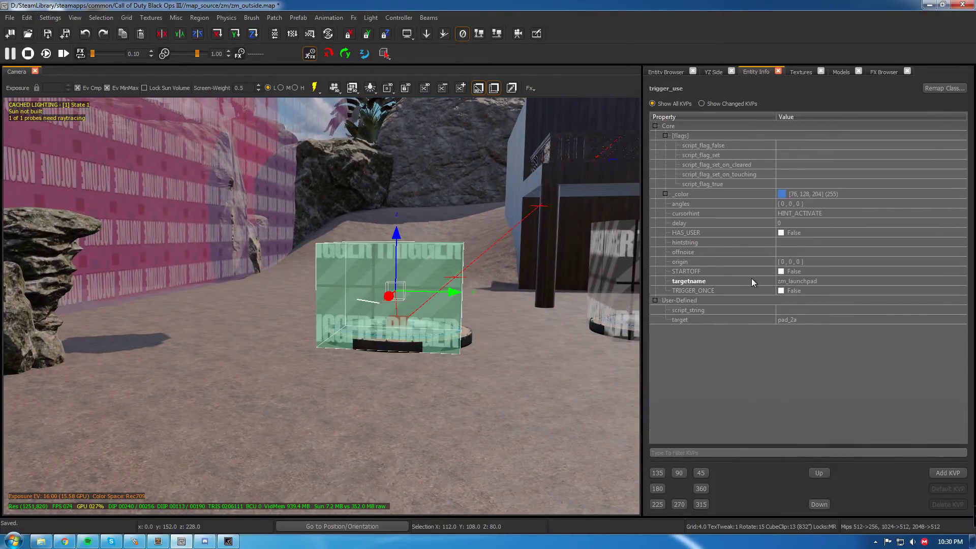
left_click(816, 311)
type("arc_heig")
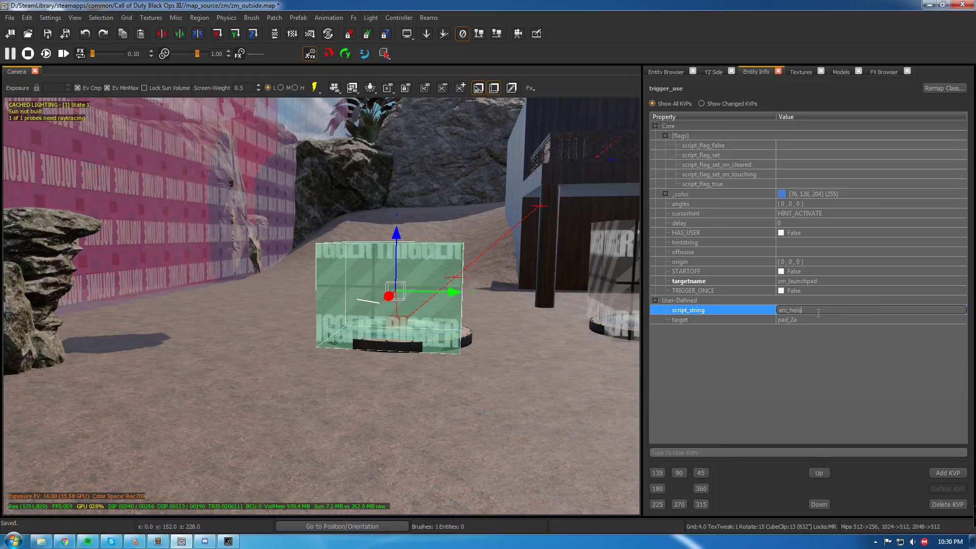
type("ht:800")
key("Return")
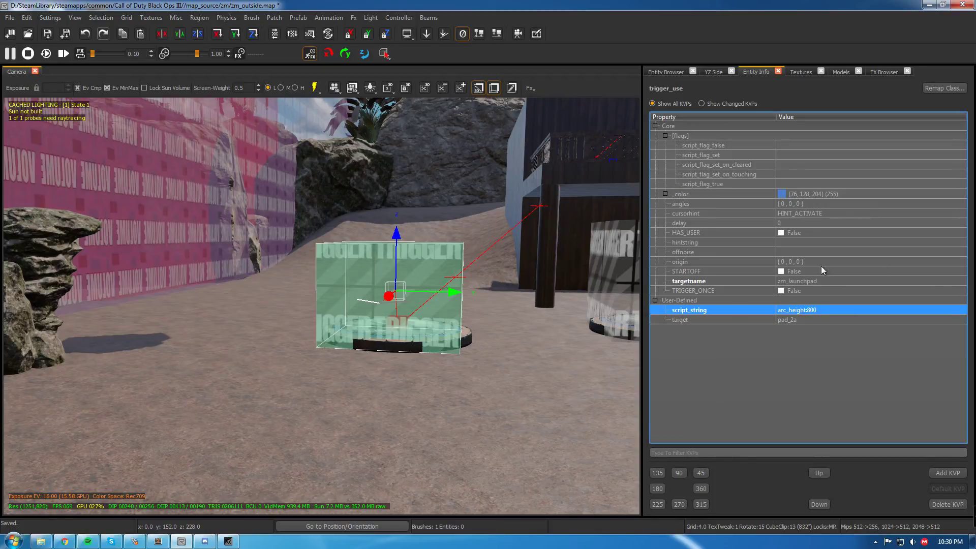
key("Escape")
Locate the pad_2b script_struct on the roof, show its surroundings in the XY Top view, and clear the selection
right_click_drag(463, 313, 436, 390)
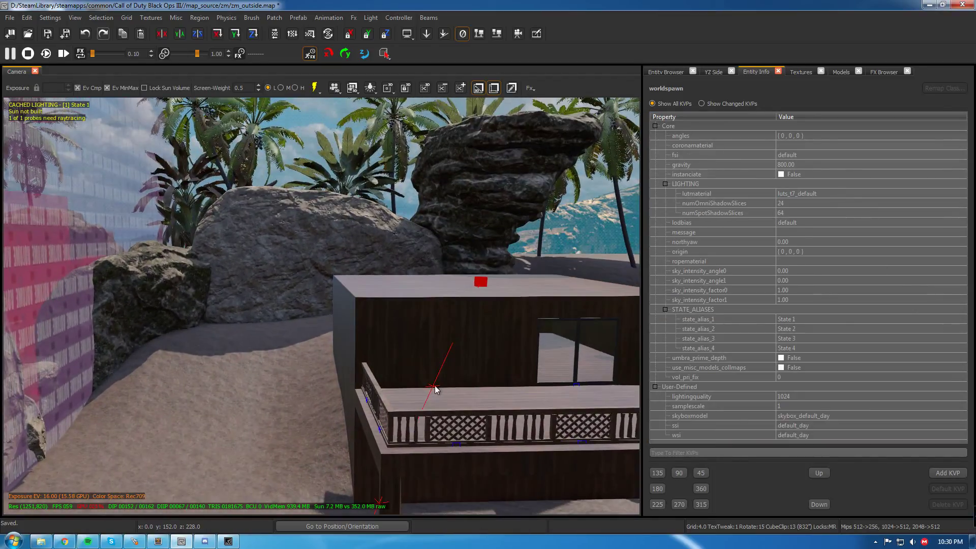
right_click_drag(389, 225, 442, 226)
right_click_drag(362, 301, 325, 300)
mouse_move(360, 224)
right_mouse_down()
mouse_move(414, 330)
mouse_move(447, 346)
right_mouse_up()
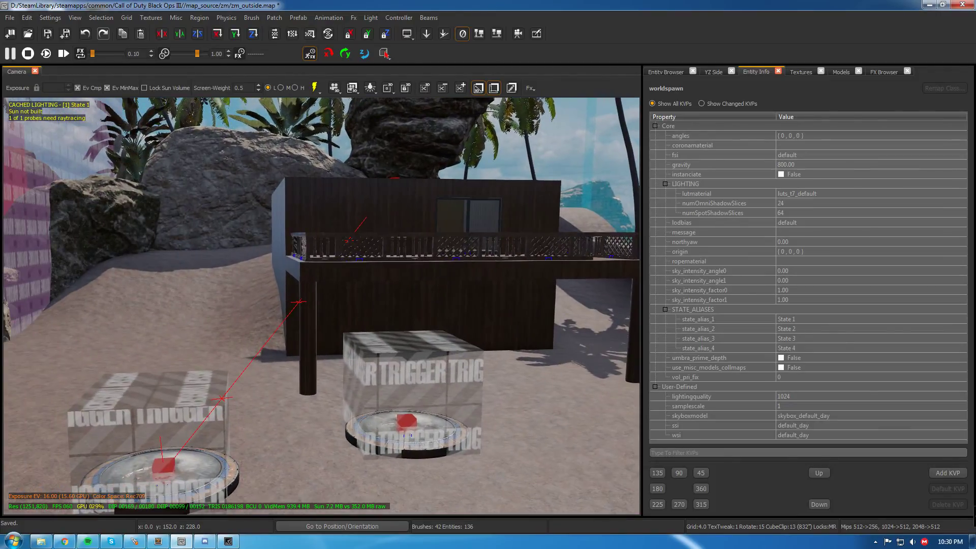
right_click_drag(384, 356, 229, 452)
left_click(160, 396, "shift")
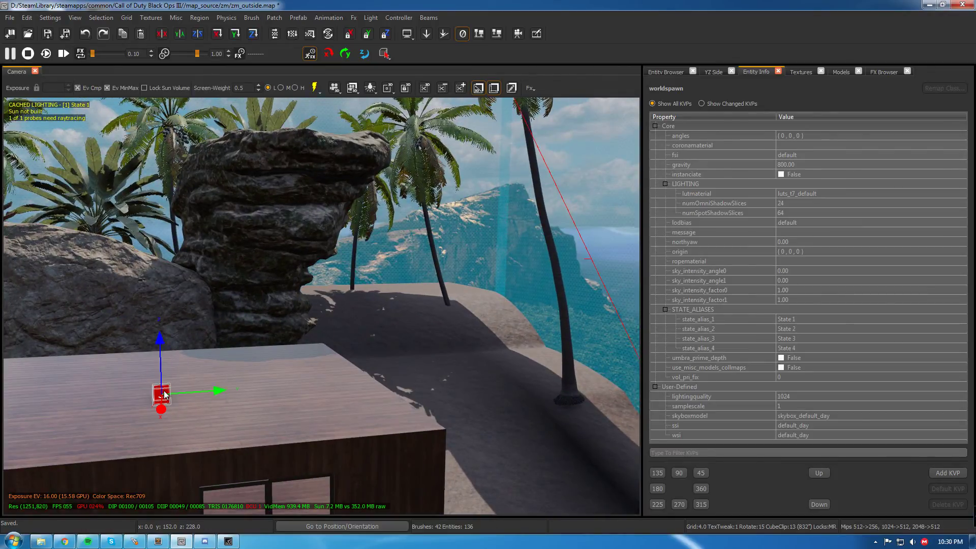
right_click_drag(160, 396, 147, 400)
right_click_drag(343, 417, 386, 404)
left_click(712, 71)
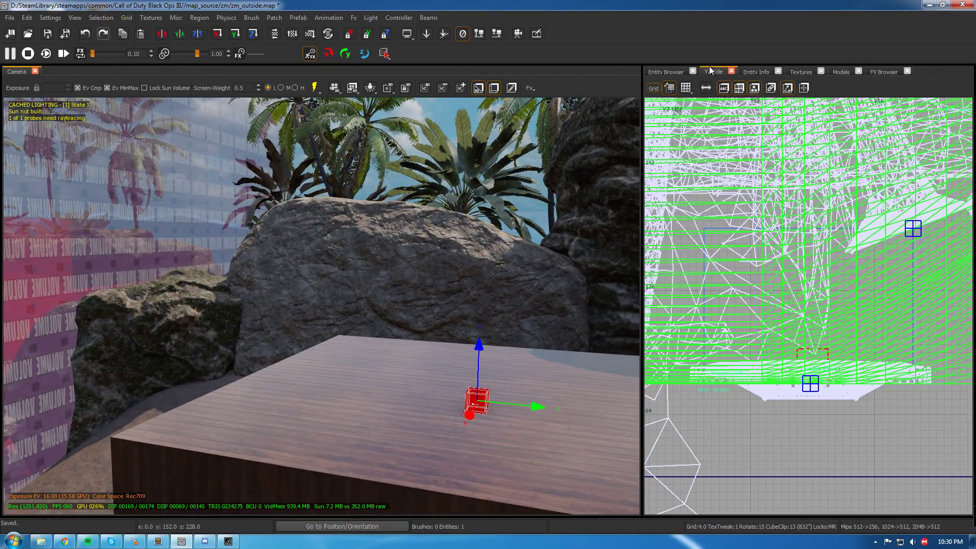
key("ctrl+Tab")
key("ctrl+Tab")
key("ctrl+Tab")
key("ctrl+Tab")
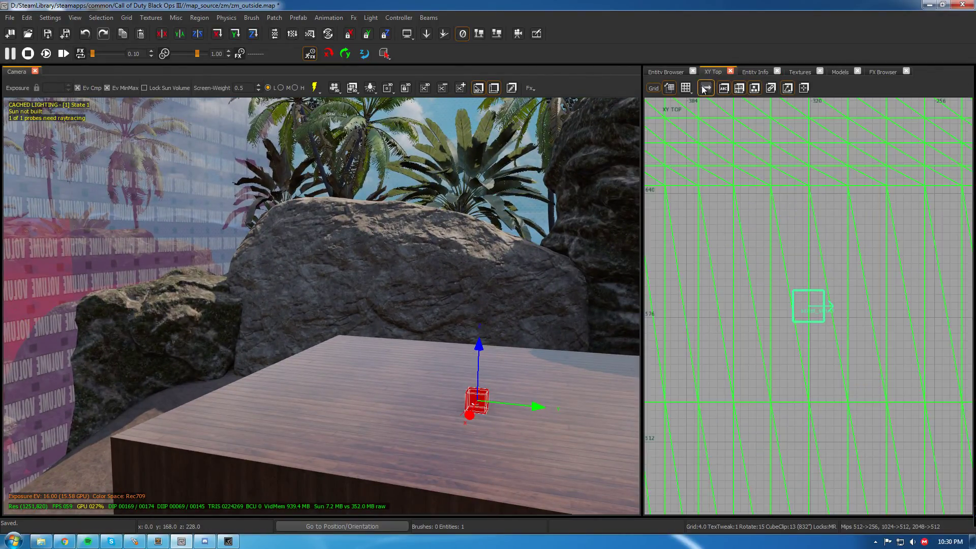
scroll(778, 307, "down", 4)
key("Escape")
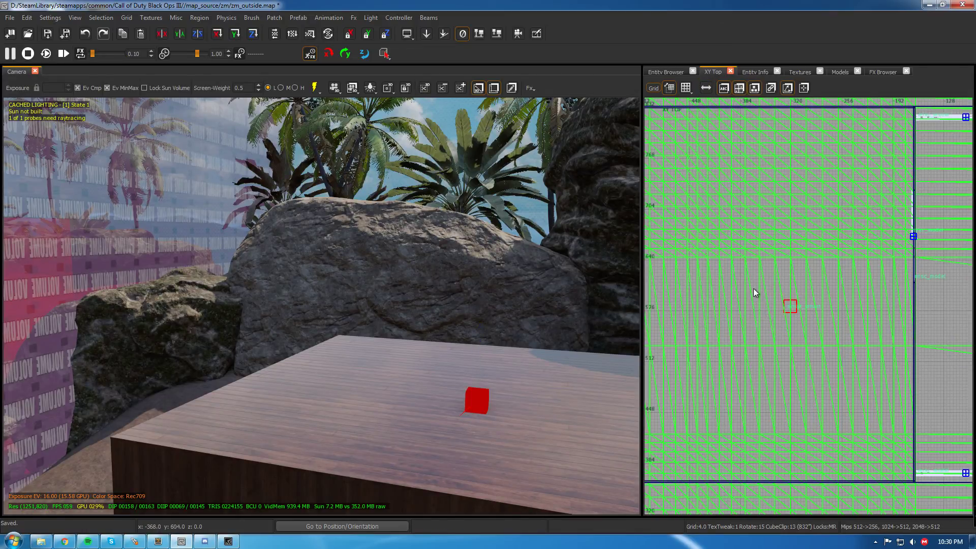
Create a trigger_use volume around the roof struct, sized about 96 by 100 by 84 units, and deselect it
right_click(753, 284)
mouse_move(809, 486)
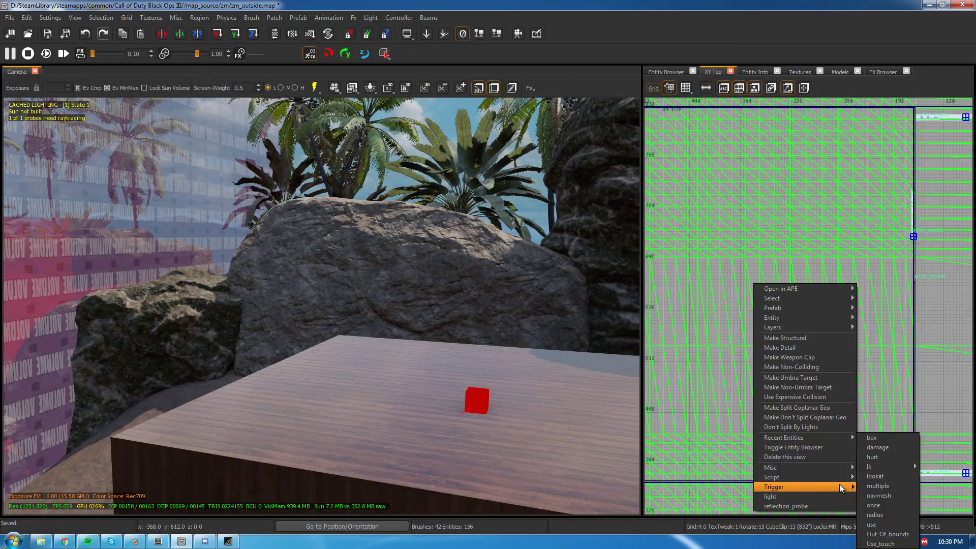
left_click(881, 525)
mouse_move(775, 283)
left_mouse_down()
mouse_move(811, 330)
mouse_move(817, 289)
mouse_move(834, 277)
mouse_move(791, 315)
mouse_move(786, 344)
left_mouse_up()
left_click(706, 88)
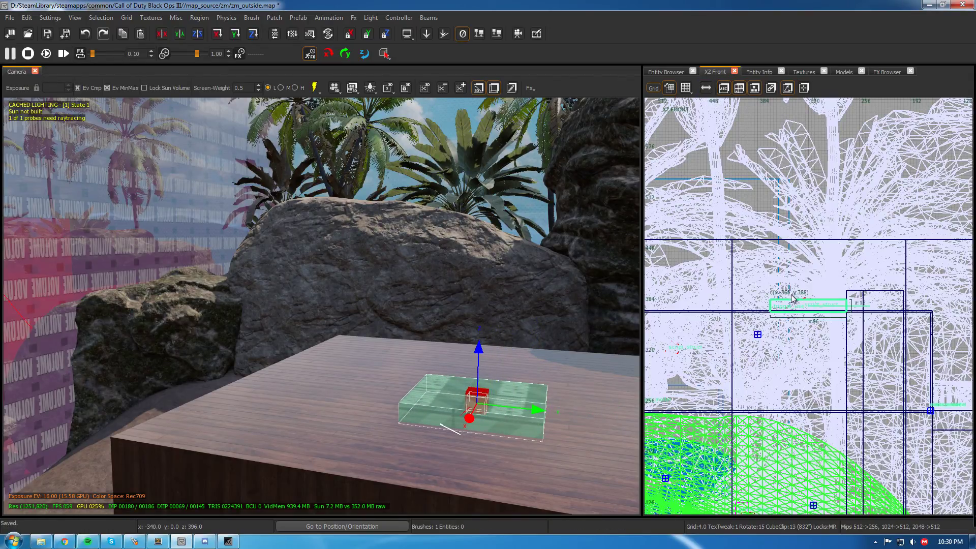
left_click_drag(793, 296, 806, 247)
key("Escape")
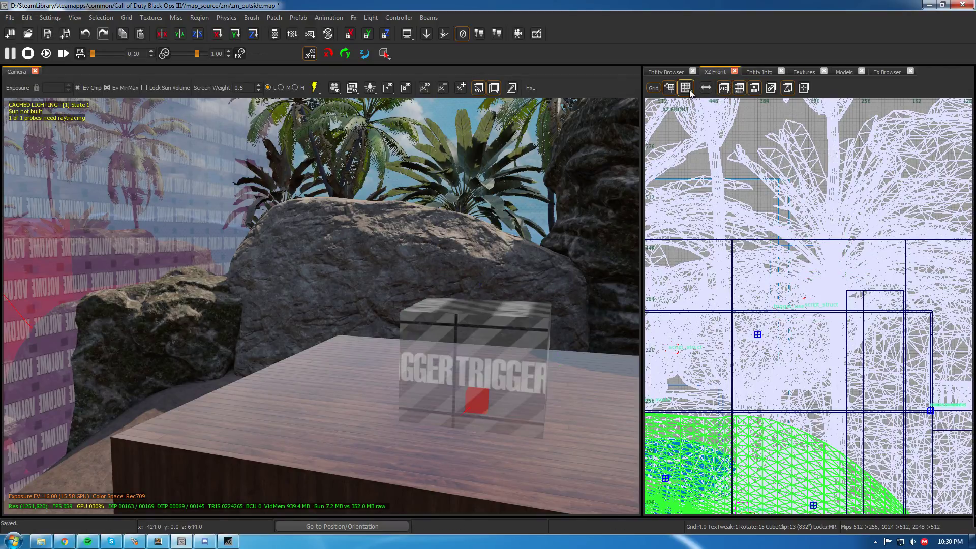
Set the roof trigger_use's targetname to zm_launchpad
left_click(485, 360)
left_click(759, 71)
left_click(808, 281)
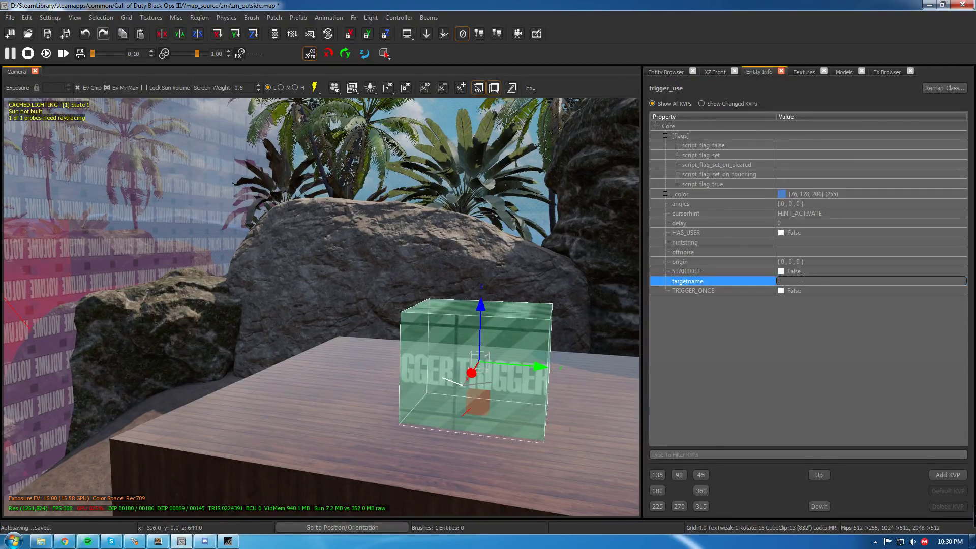
type("zm")
type("_laucn")
type("ched")
key("Return")
Add a target key with the value pad_2b to the roof trigger_use
left_click(947, 475)
type("target")
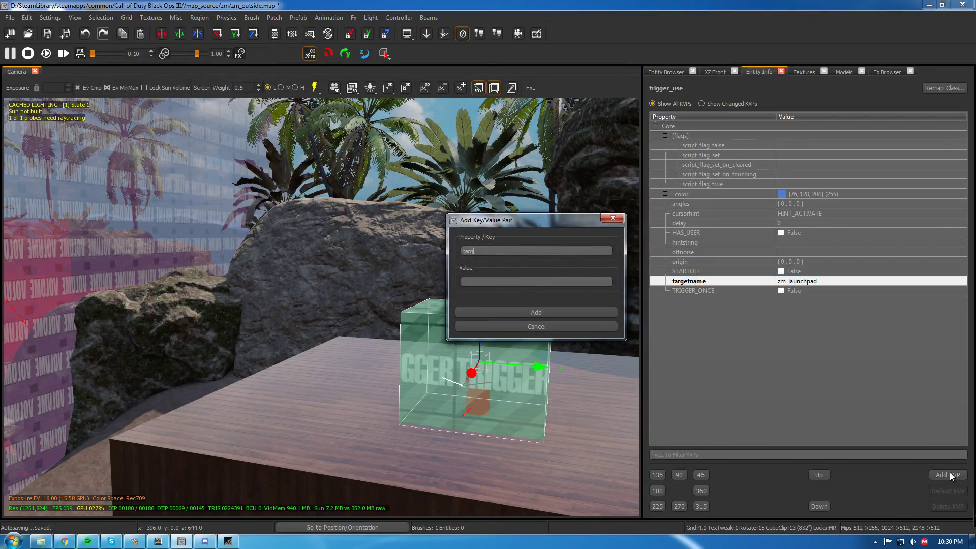
key("Tab")
left_click_drag(539, 221, 524, 140)
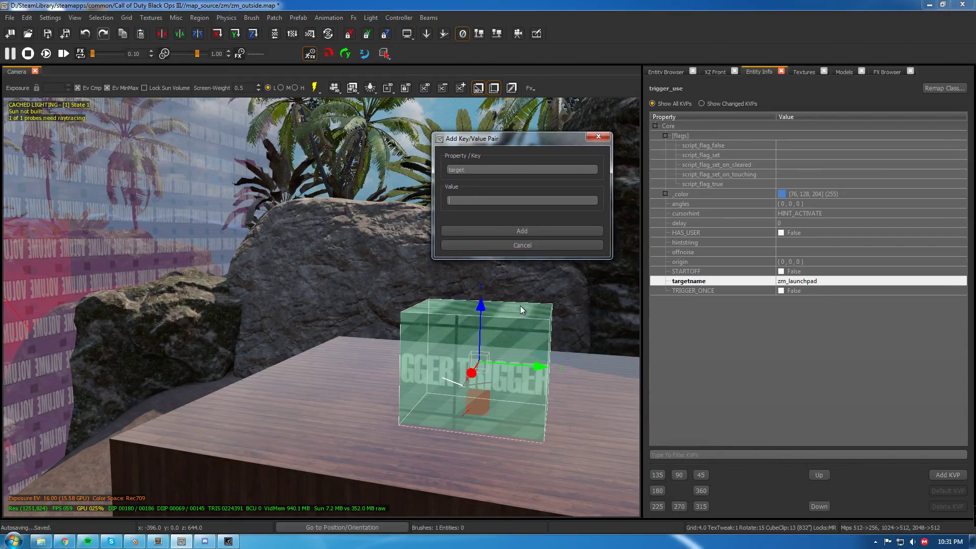
type("pad_2b")
key("Return")
Add a script_string key with the value arc_height:1300 to the roof trigger_use, and deselect it
left_click(936, 474)
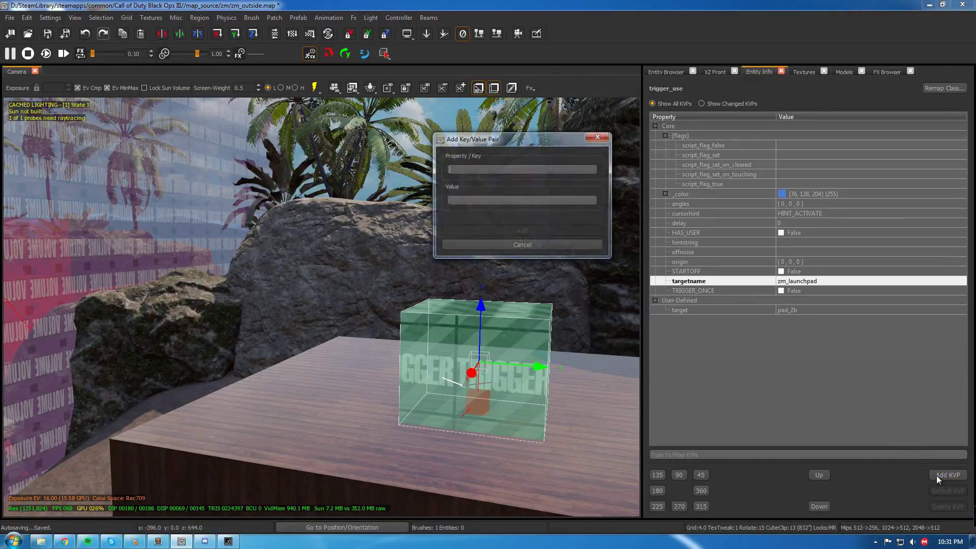
type("script_string")
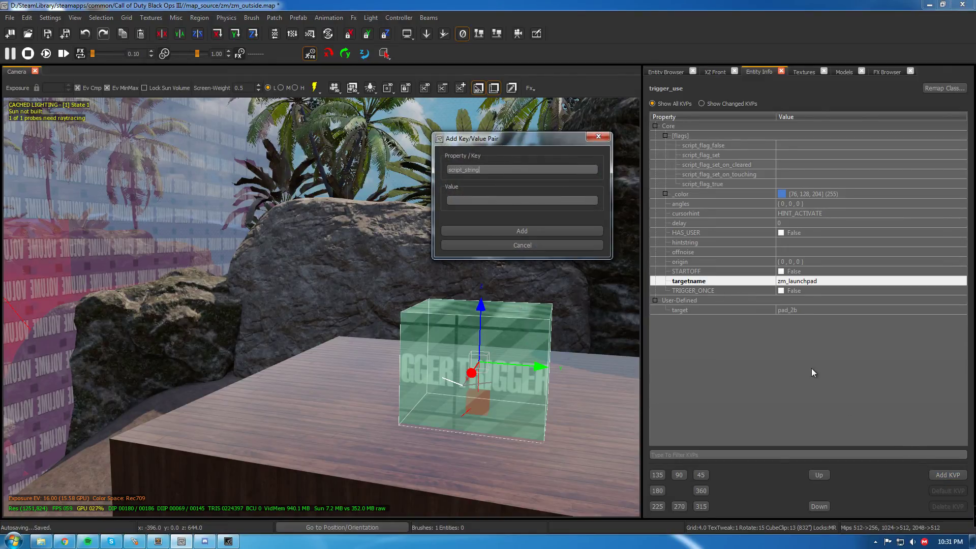
key("Return")
key("Escape")
left_click(515, 338)
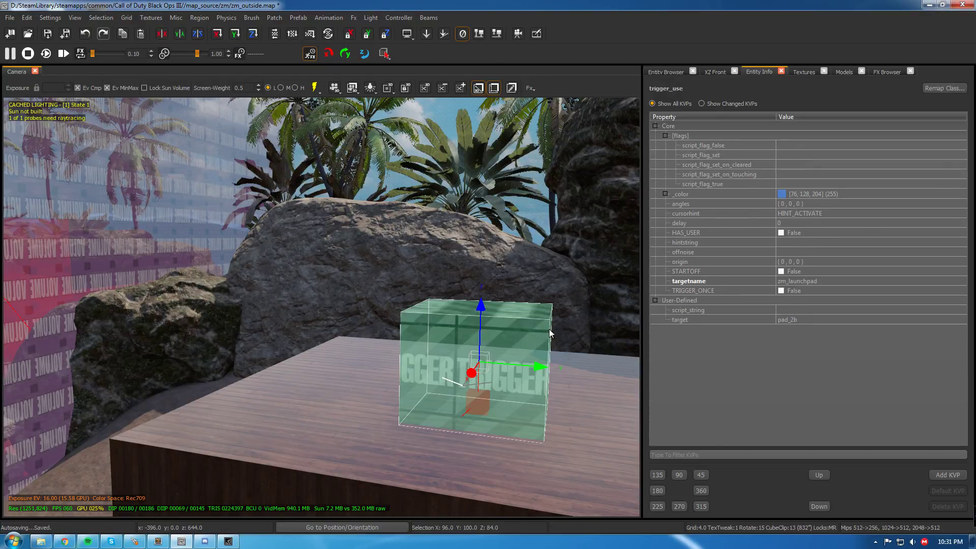
left_click(817, 310)
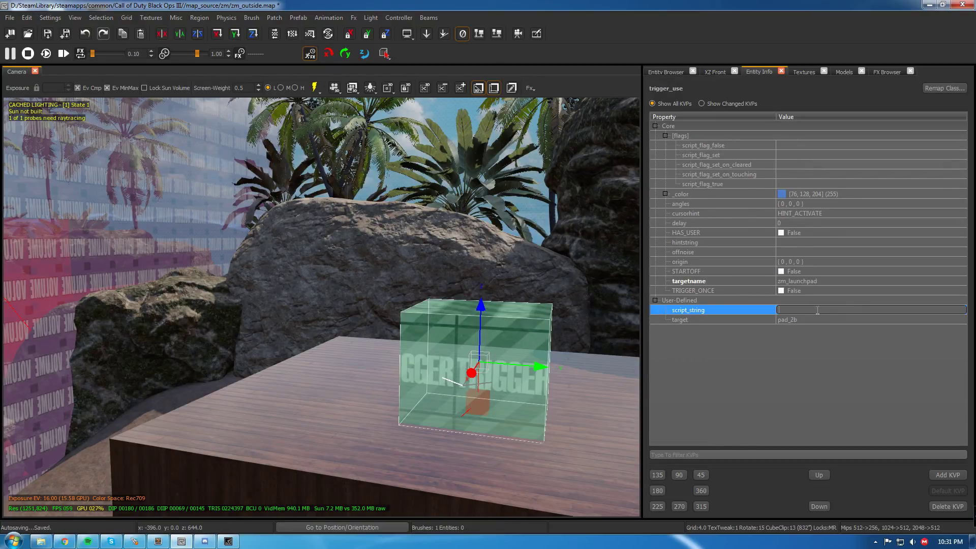
type("arc_height:1300")
key("Return")
key("Escape")
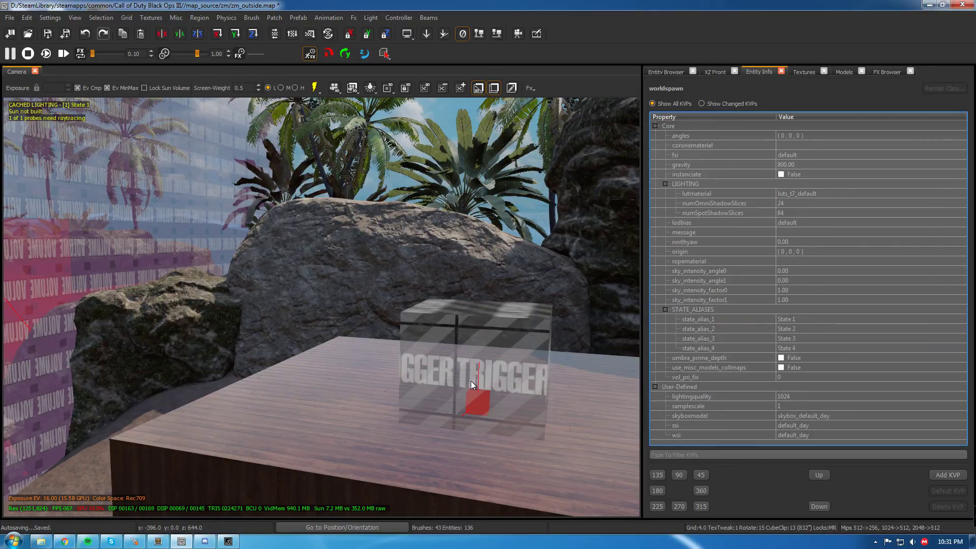
Compare the target and script_string keys of the roof trigger_use with those of the second ground pad's trigger_use
right_click_drag(471, 380, 477, 376)
left_click(476, 376, "shift")
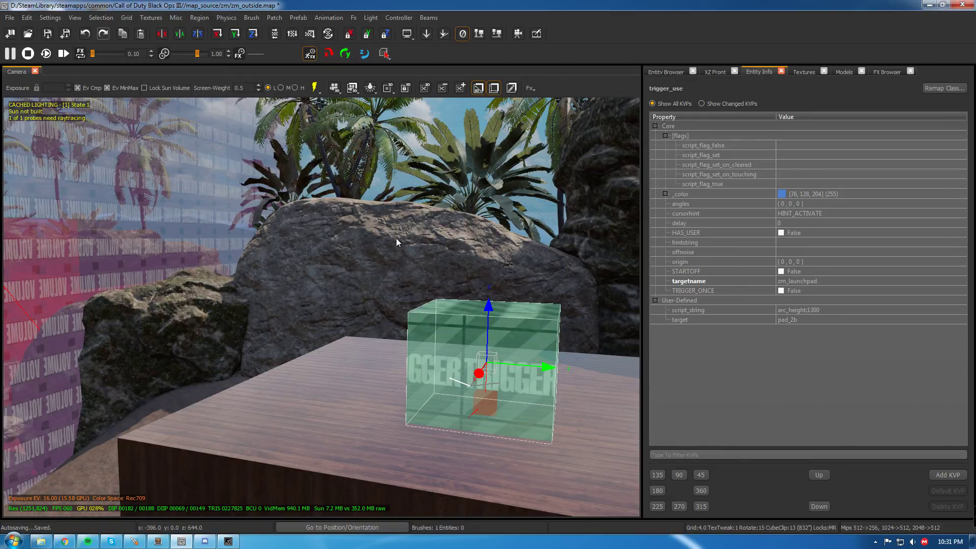
right_click_drag(395, 238, 431, 275)
key("Escape")
left_click(108, 370, "shift")
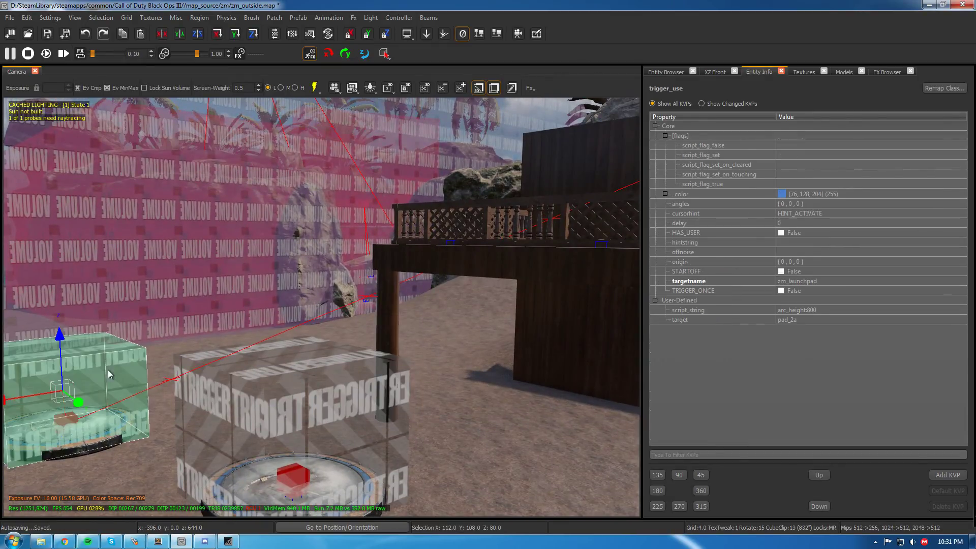
right_click_drag(108, 370, 358, 281)
left_click(408, 192, "shift")
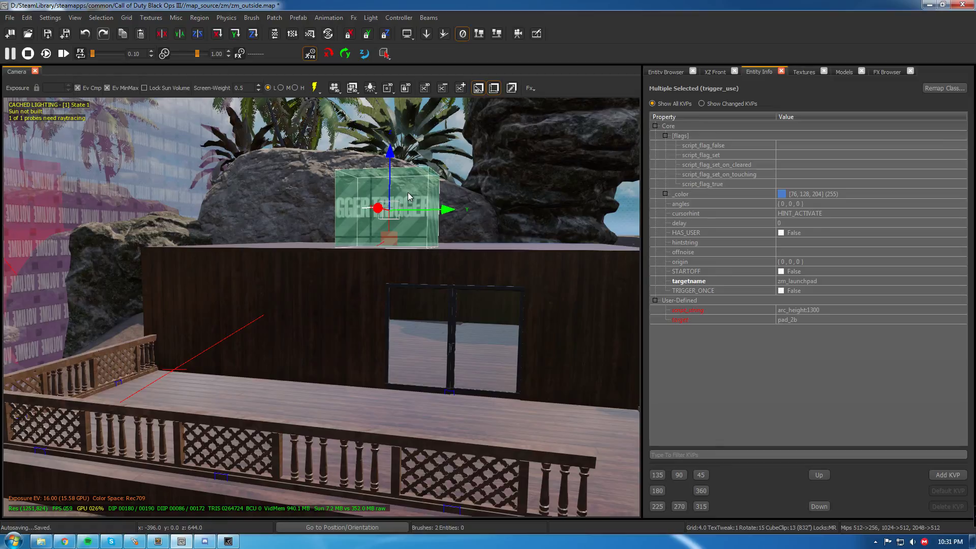
key("Escape")
Save the map and build zm_outside from the Mod Tools Launcher with full Compile, Link and Run enabled
right_click_drag(380, 236, 325, 317)
key("ctrl+s")
left_click(134, 547)
left_click(134, 542)
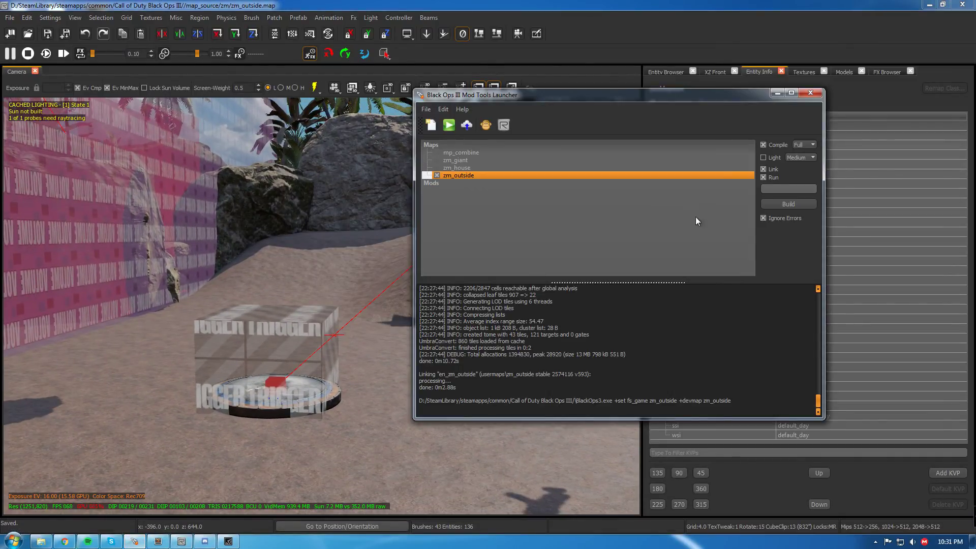
left_click(788, 204)
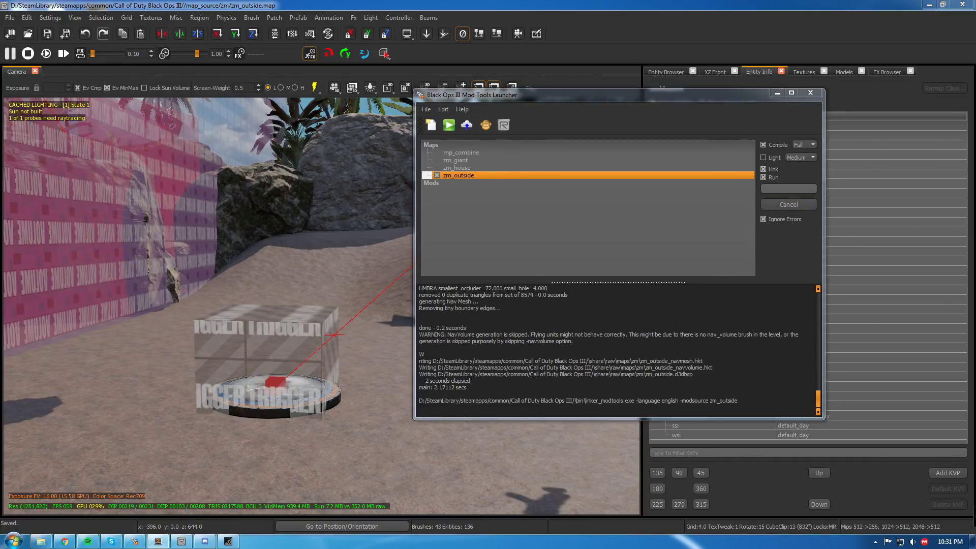
left_click(619, 409)
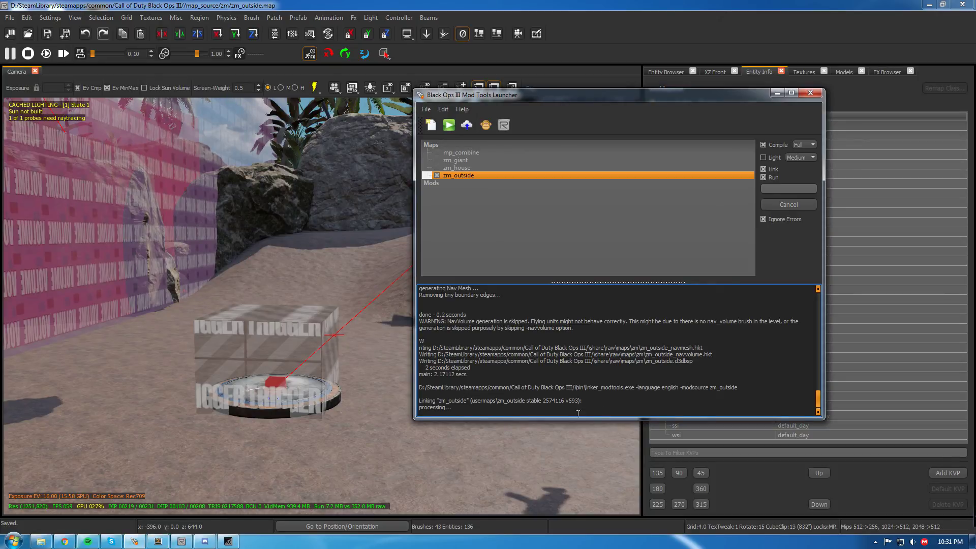
key("alt+Tab")
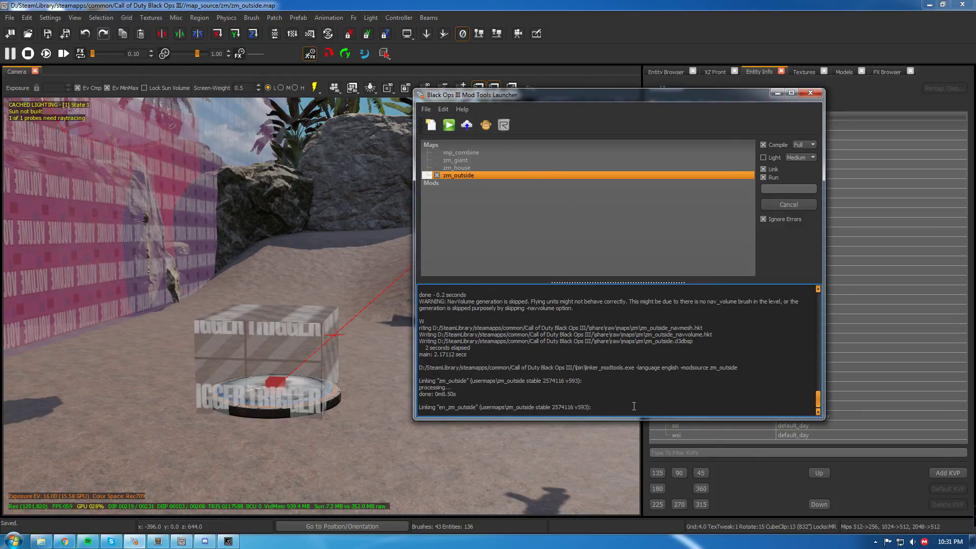
mouse_move(344, 426)
right_mouse_down()
mouse_move(163, 422)
mouse_move(160, 448)
mouse_move(30, 422)
mouse_move(344, 426)
right_mouse_up()
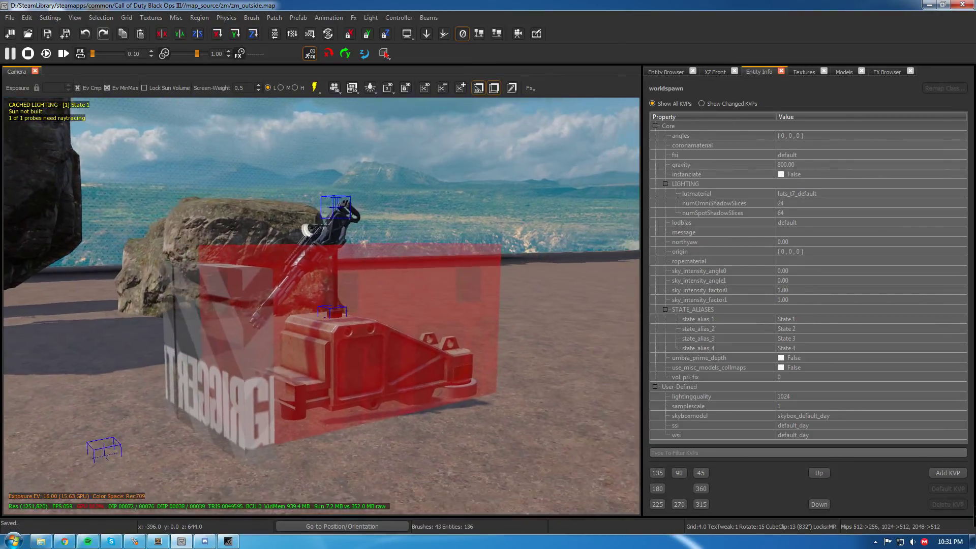
right_click_drag(278, 314, 279, 315)
right_click_drag(353, 332, 355, 330)
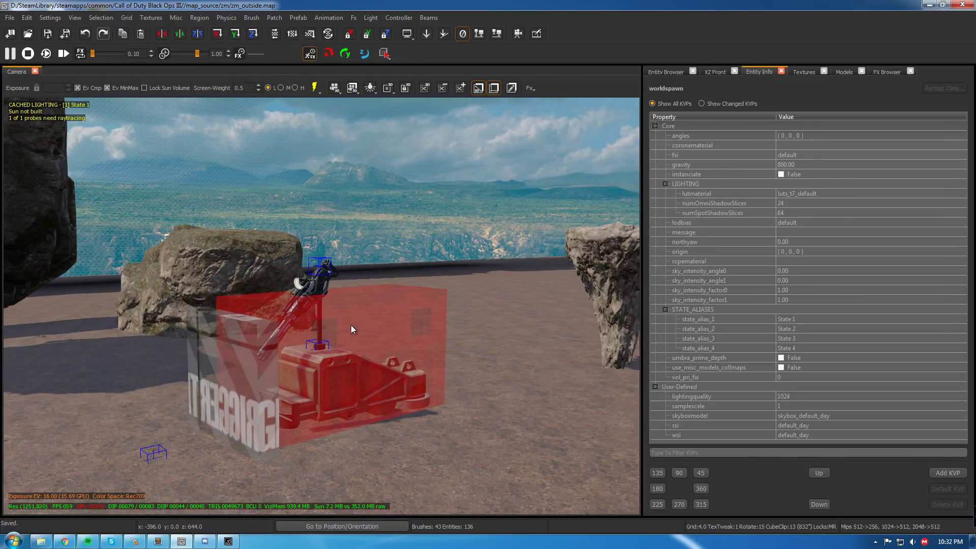
Switch to the Call of Duty game window, dismissing the Skype notification that covers the desktop corner
left_click(226, 546)
left_click(225, 547)
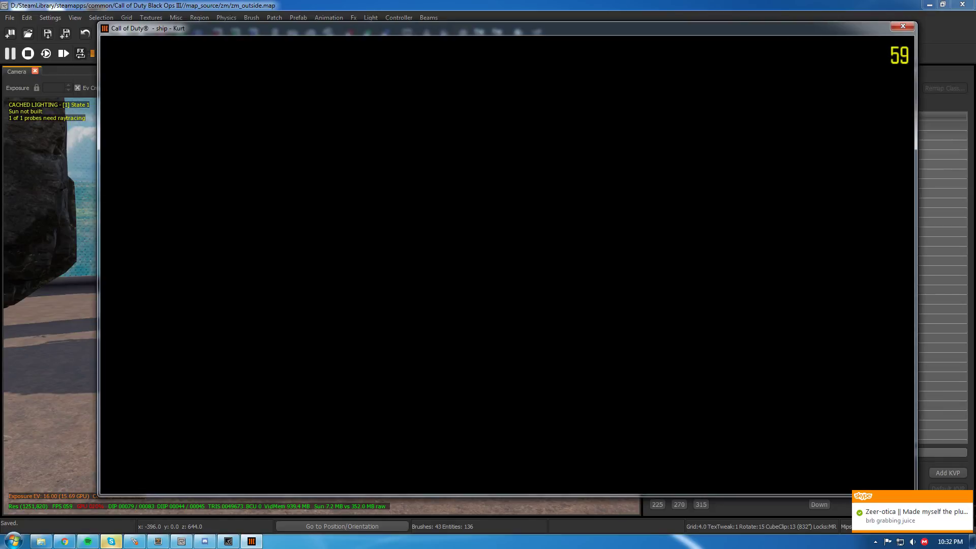
key("super")
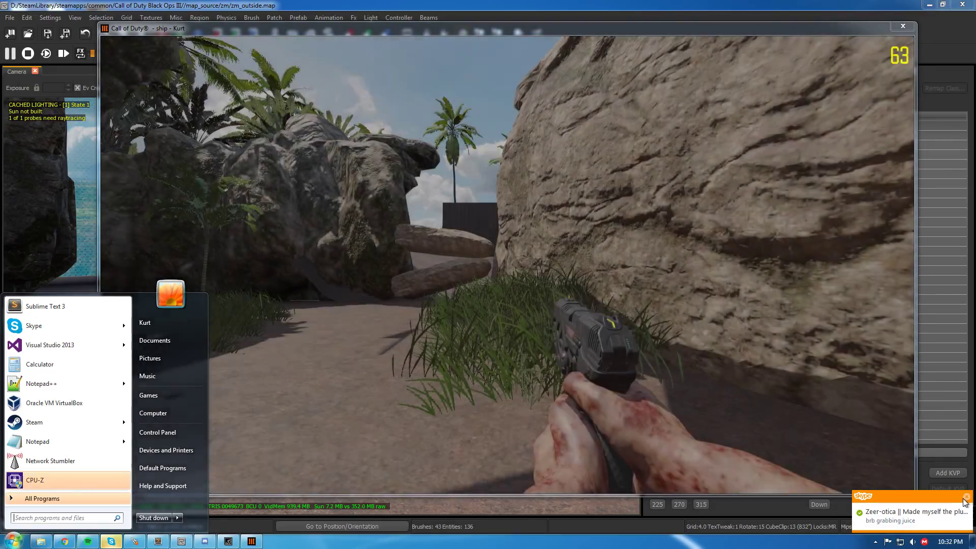
left_click(967, 497)
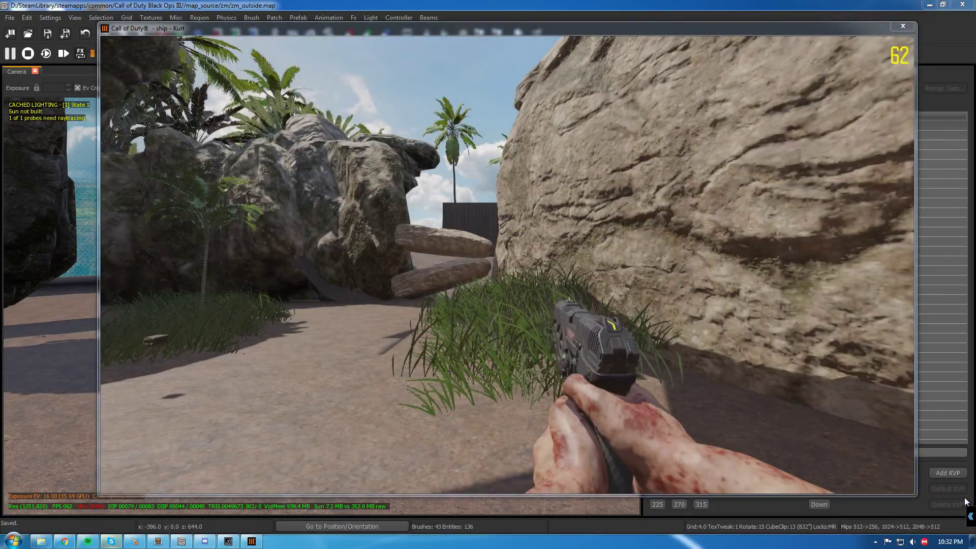
left_click(767, 376)
Walk to the fallen rocks blocking the path and clear the debris for 750 points
key("w")
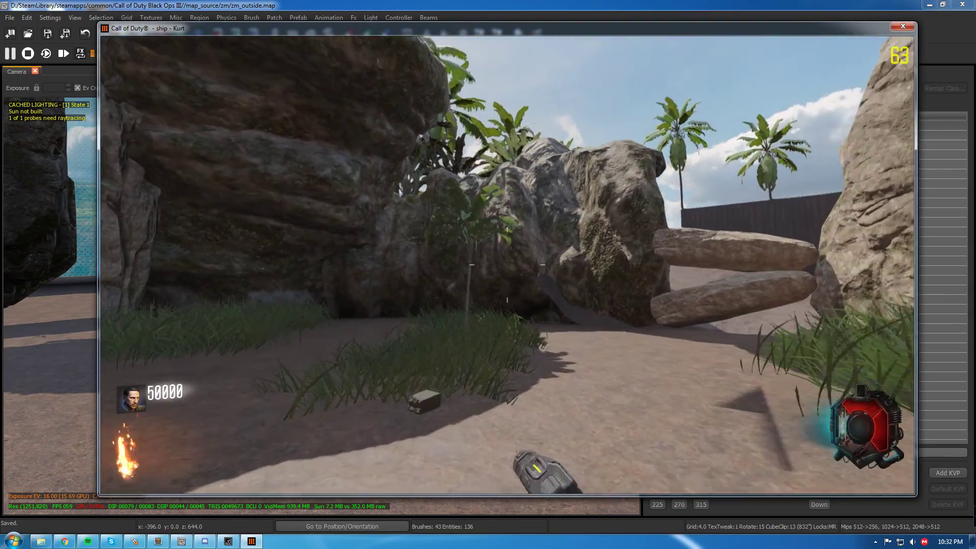
key("w")
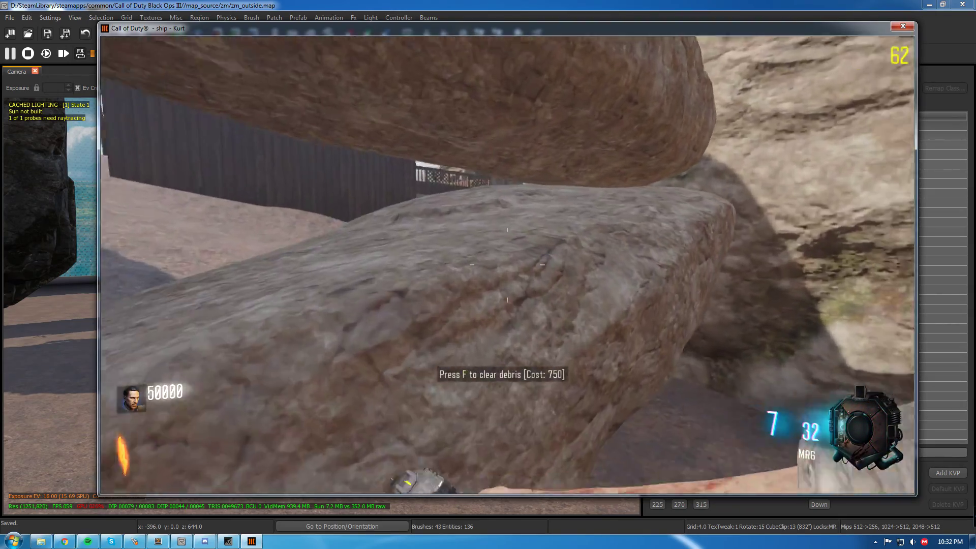
key("f")
key("grave")
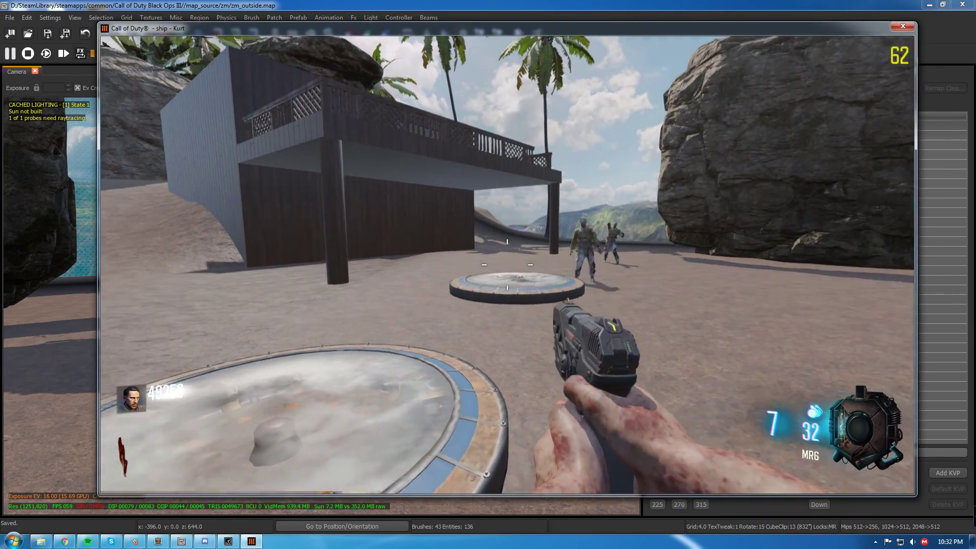
Run through the open area to the launch pads, try the near pad, and head for the turret
key("w")
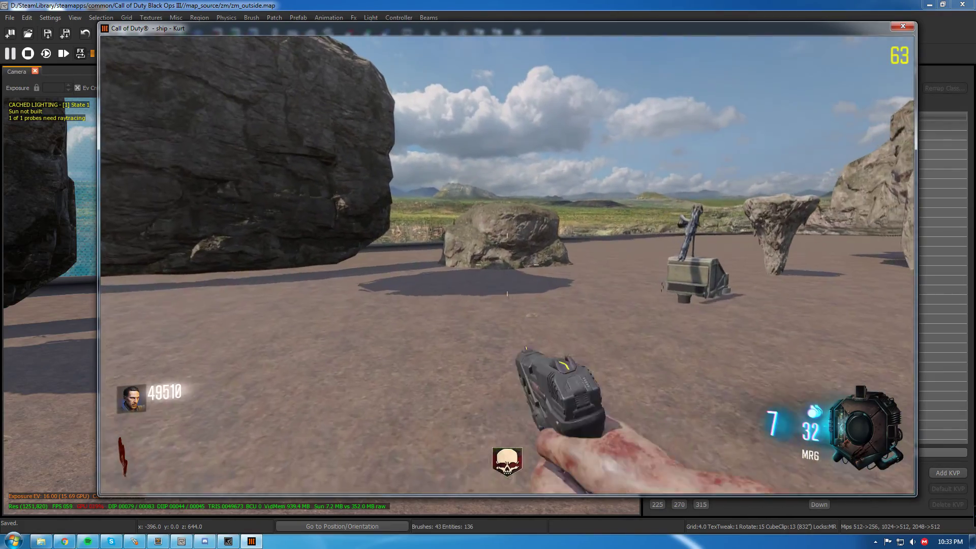
key("shift+w")
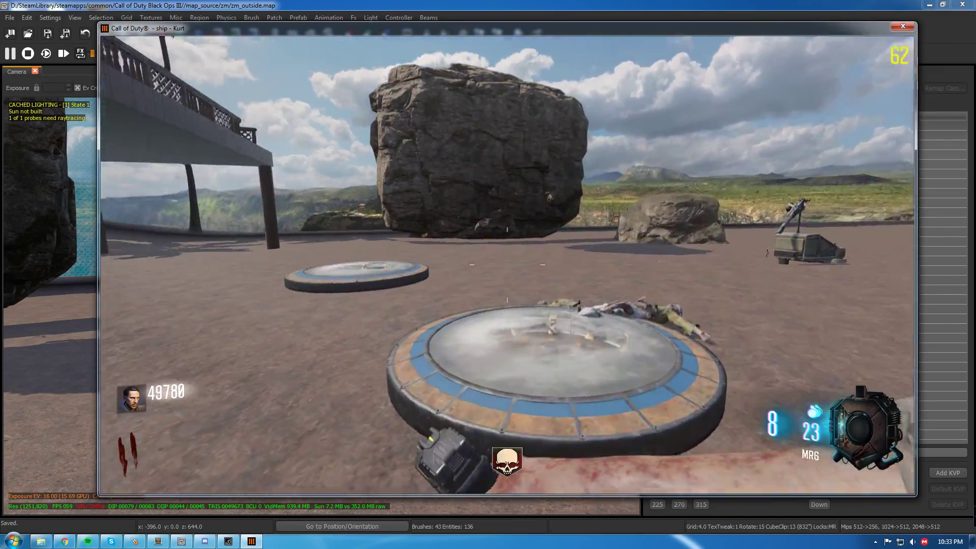
key("f")
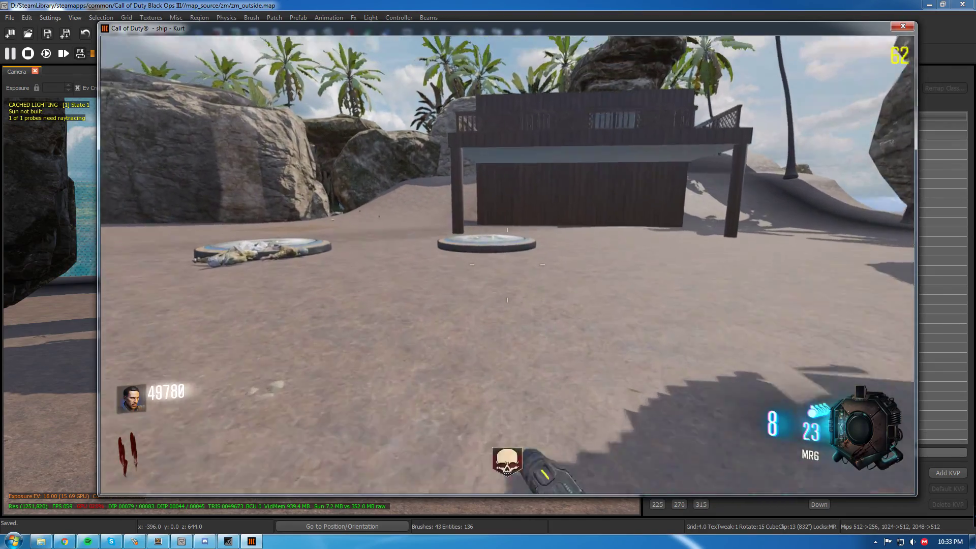
key("shift+w")
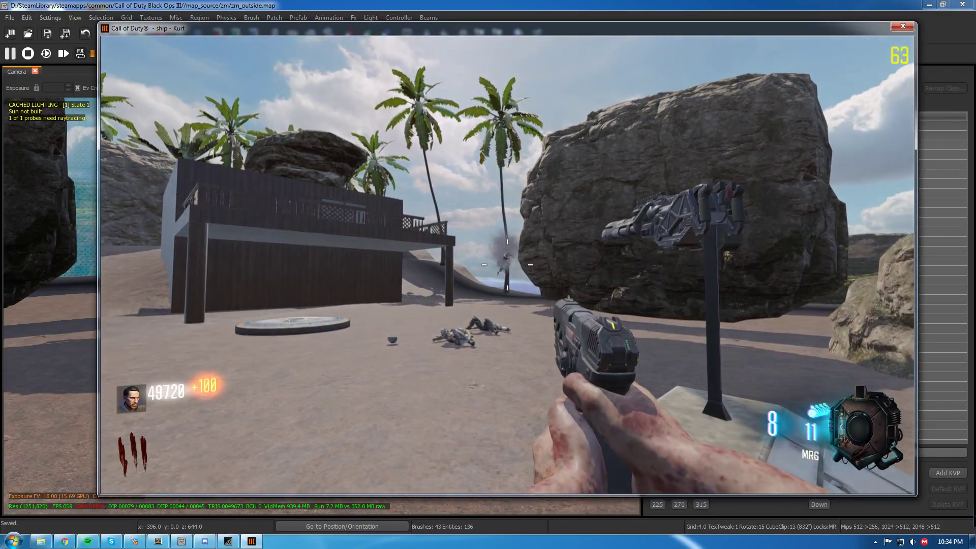
Collect the Max Ammo power-up past the house and return to the area around the turret
right_click(507, 265)
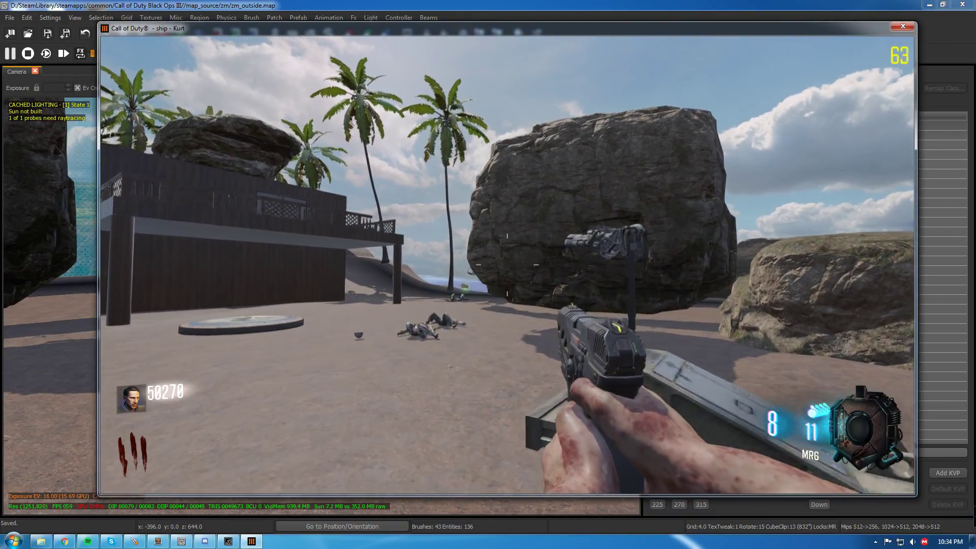
key("shift+w")
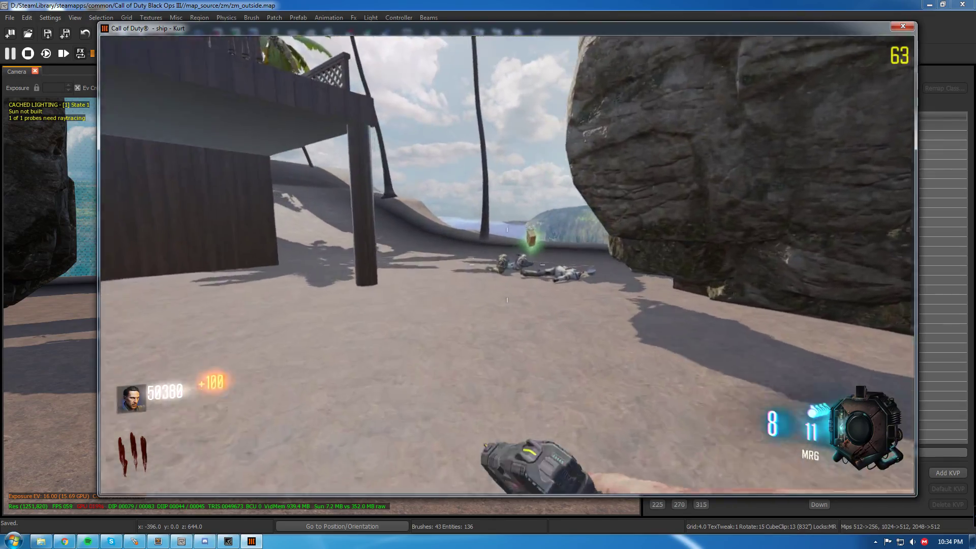
key("shift+w")
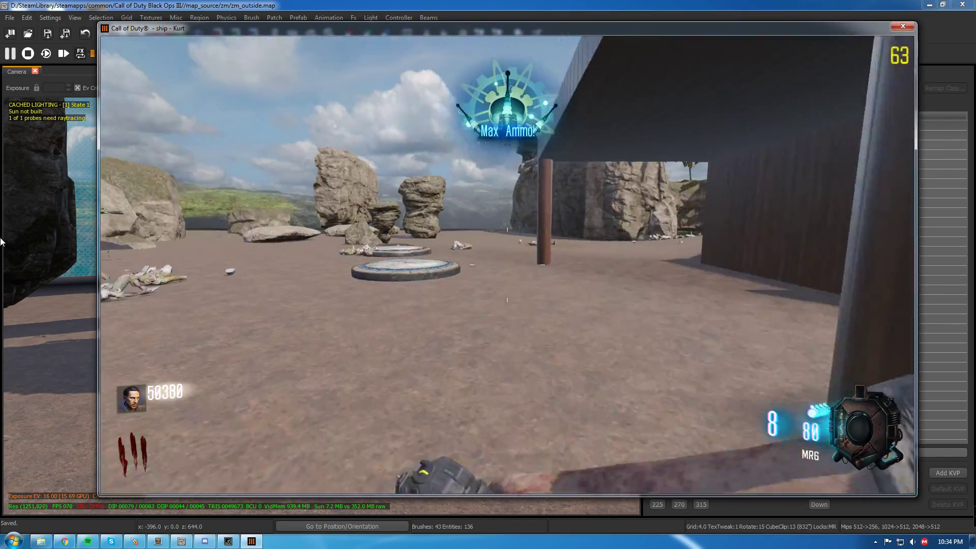
key("shift+w")
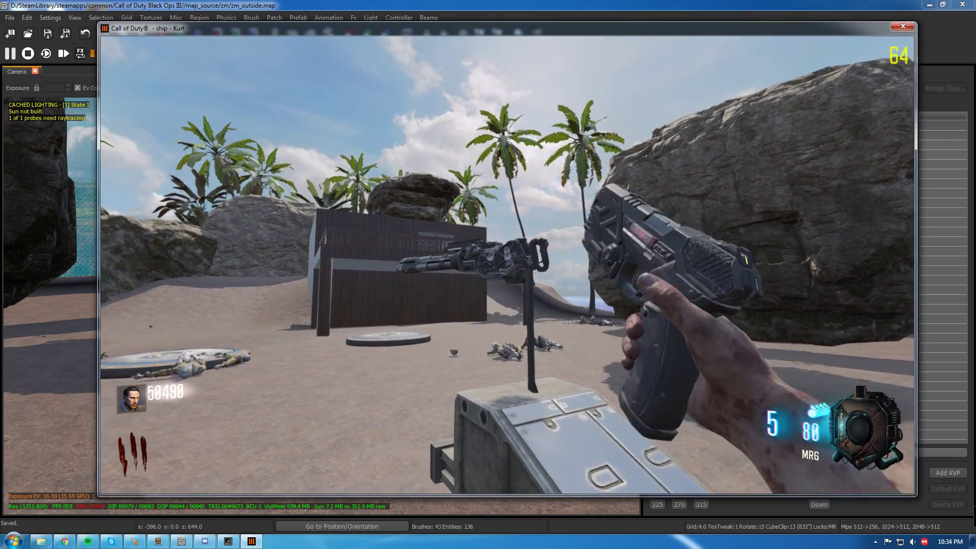
key("a")
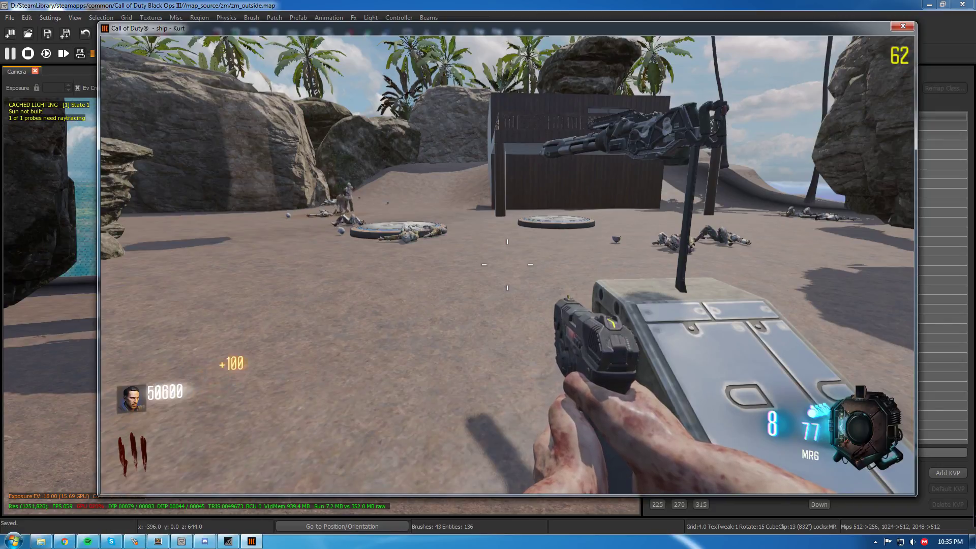
key("w")
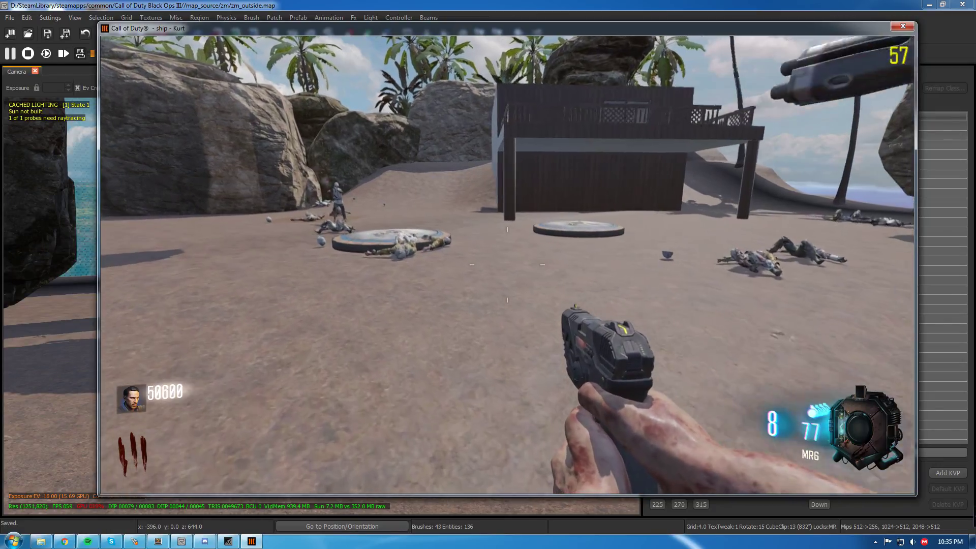
Test the first launch pad in game by launching from it, and return on foot to the two pads
key("w")
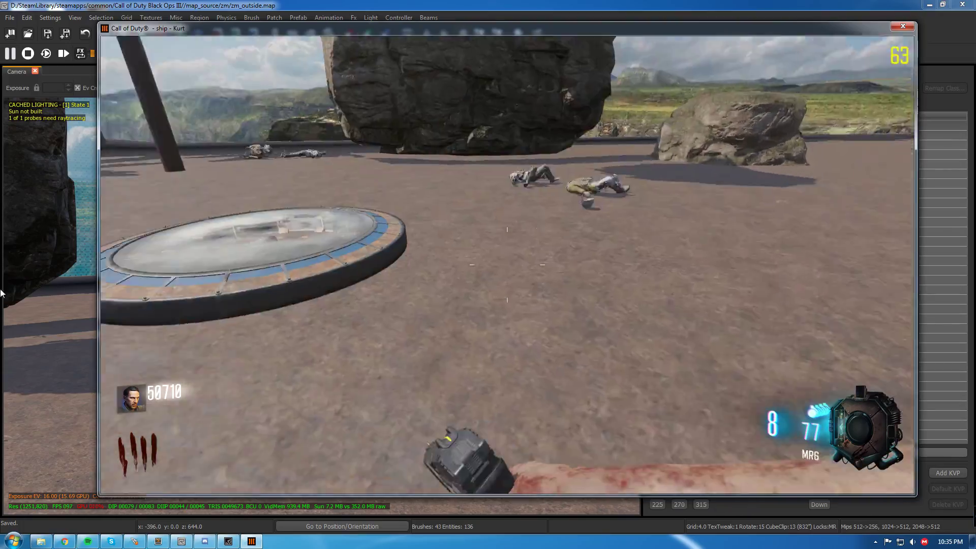
key("f")
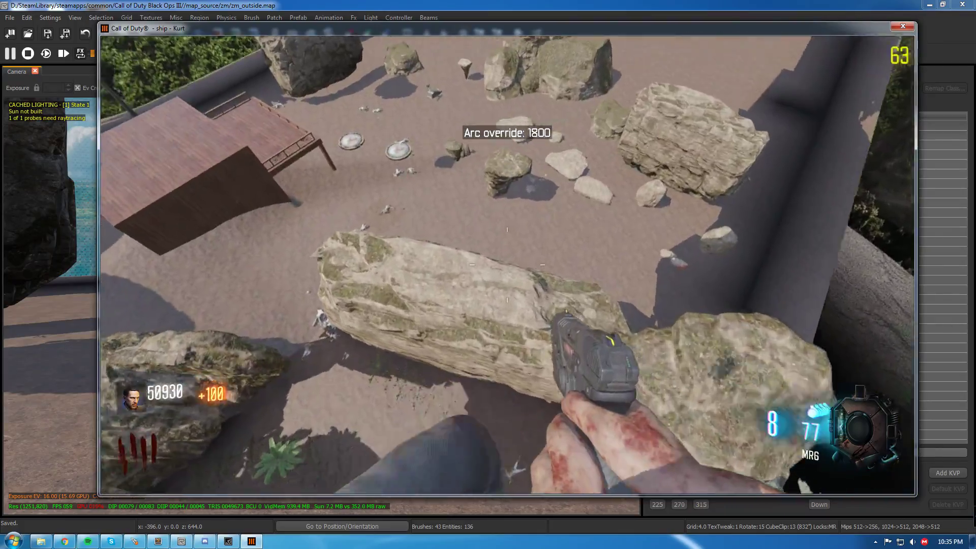
key("shift+w")
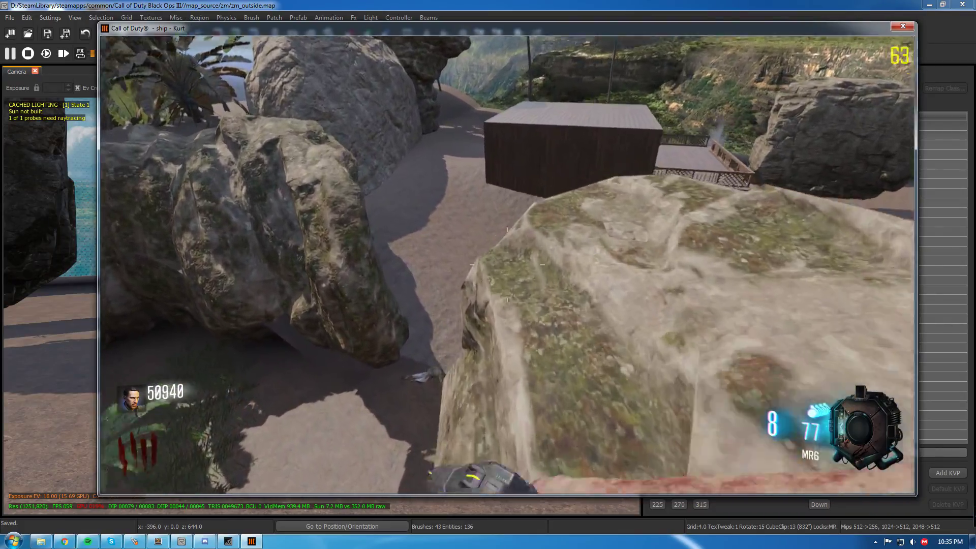
key("w")
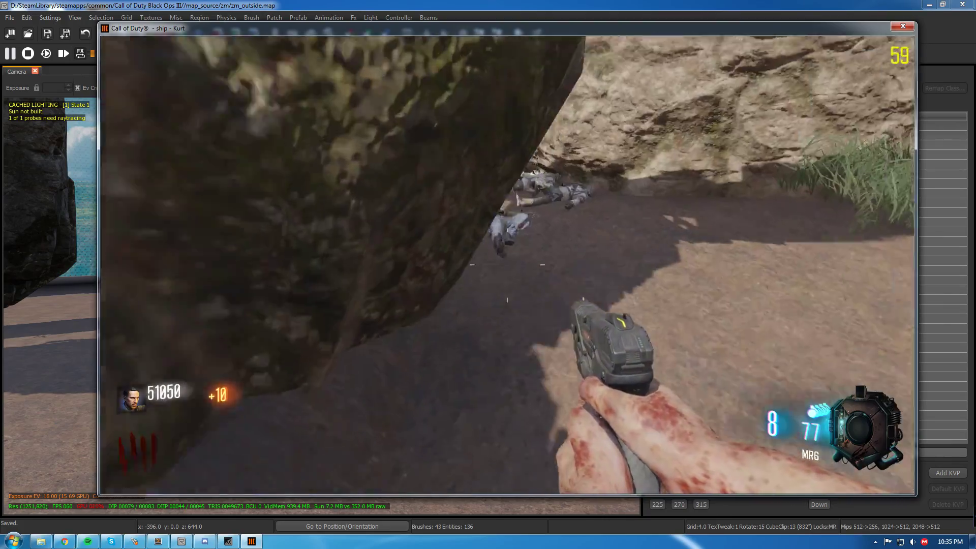
key("shift+w")
key("w")
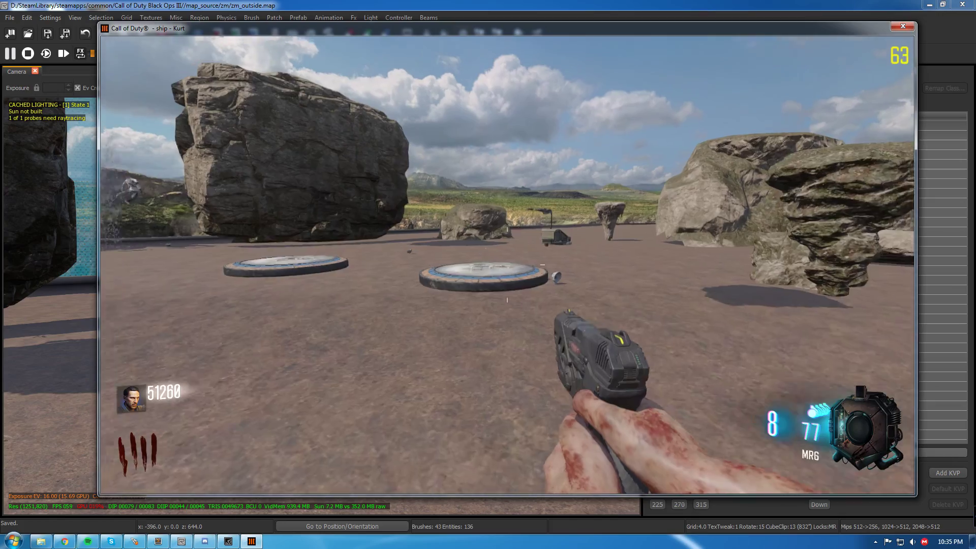
Test the second launch pad by launching onto the house roof, and jump back down to the ground
key("w")
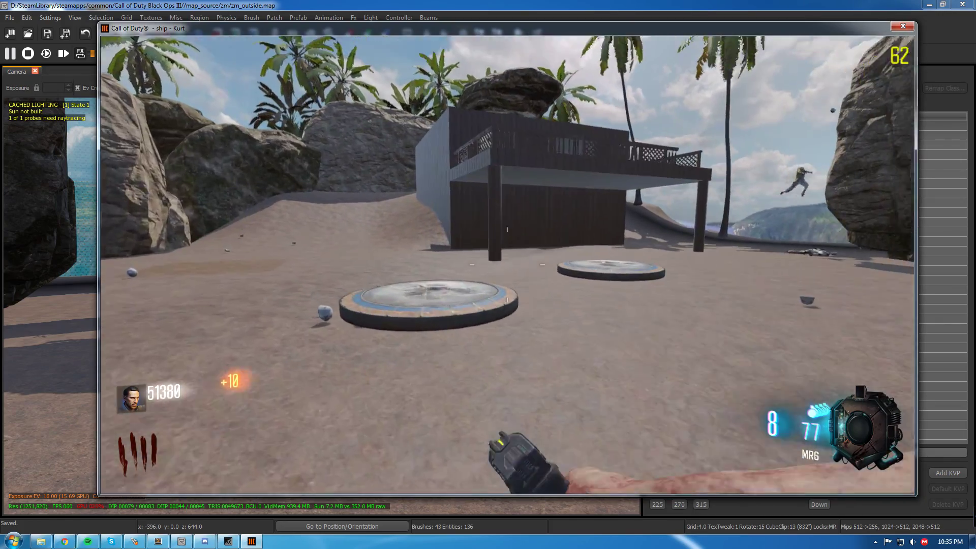
key("w")
key("f")
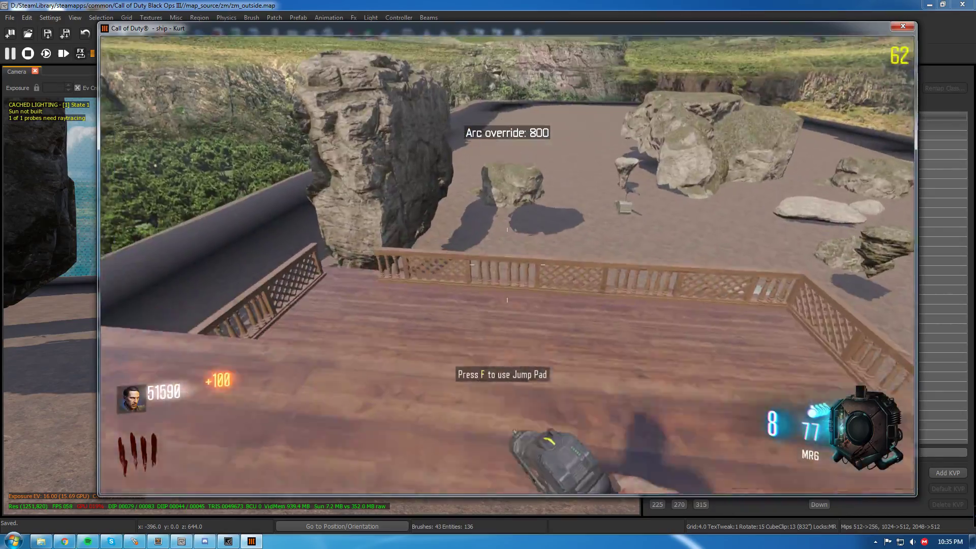
key("w")
key("space")
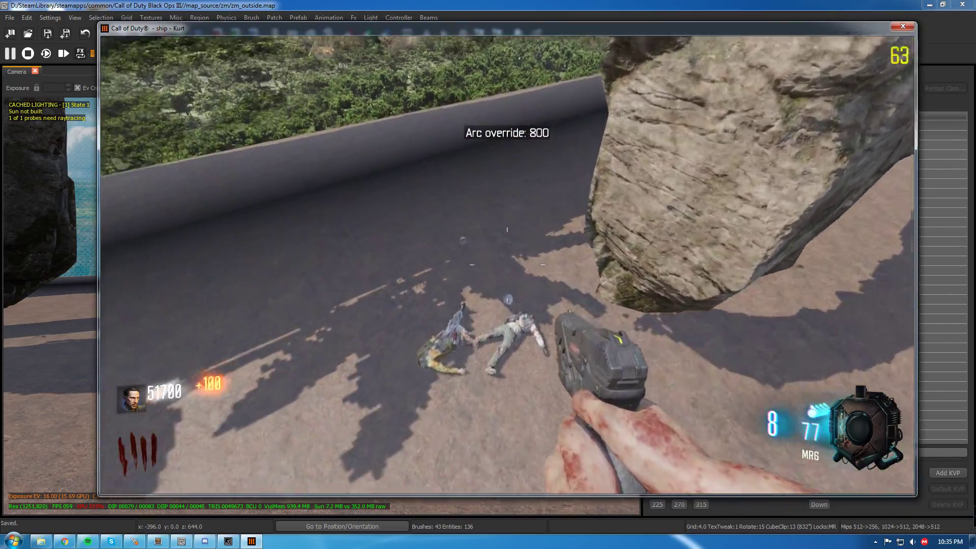
key("shift+w")
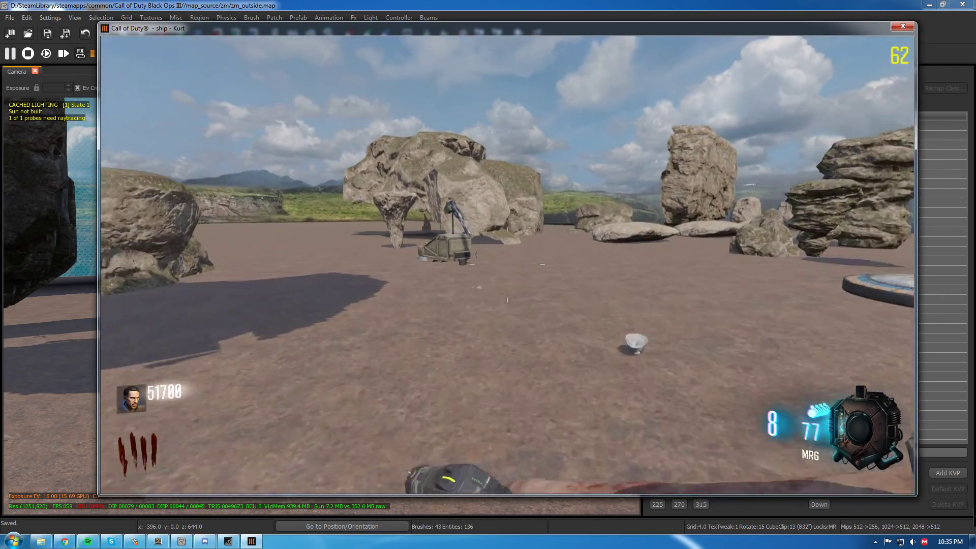